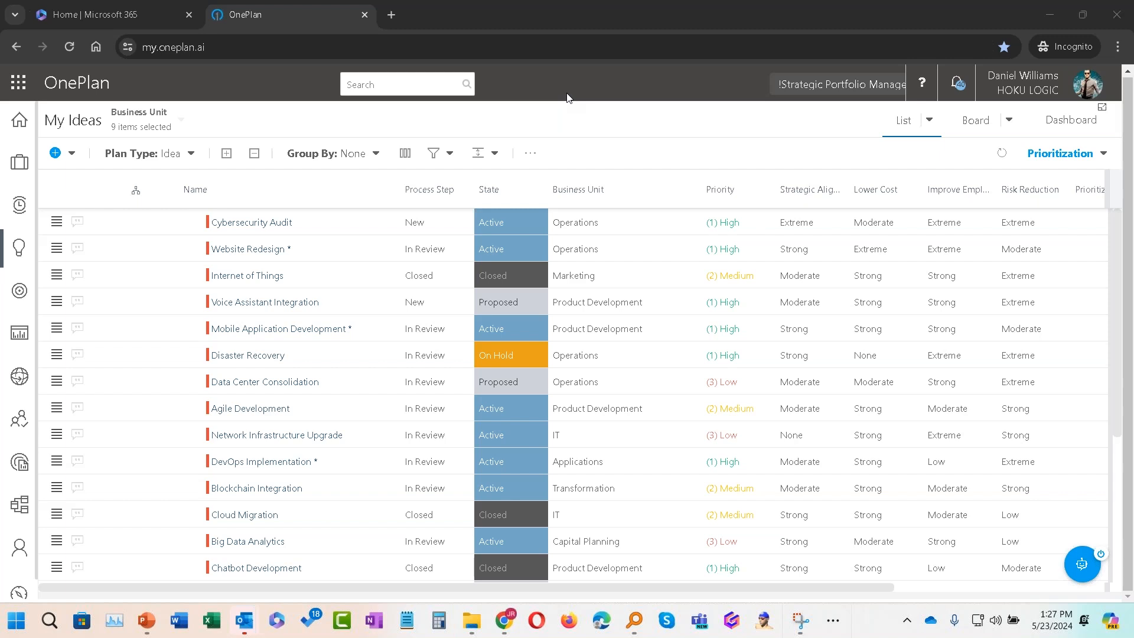
Step: Filter the ideas list to show only the Marketing business unit
left_click(449, 154)
mouse_move(533, 260)
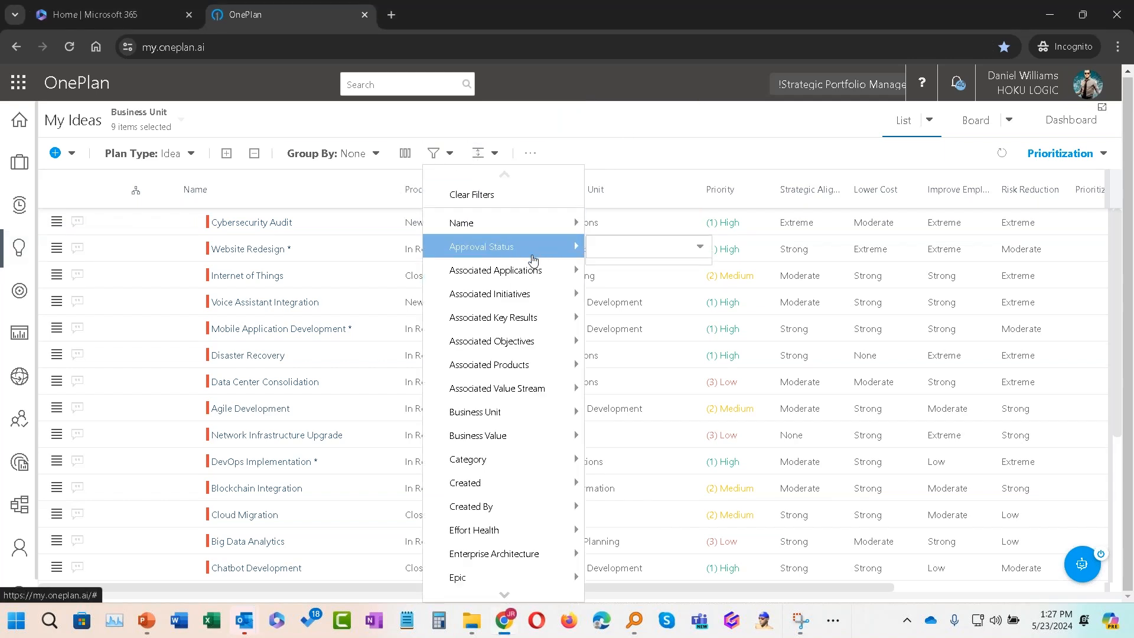
mouse_move(532, 289)
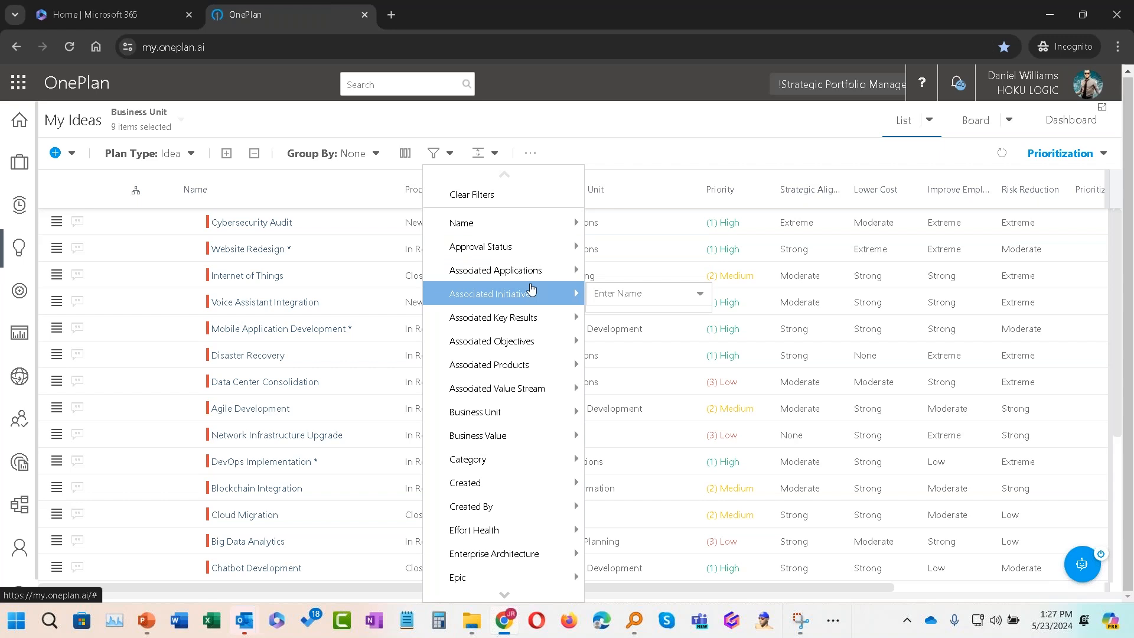
mouse_move(576, 411)
left_click(697, 417)
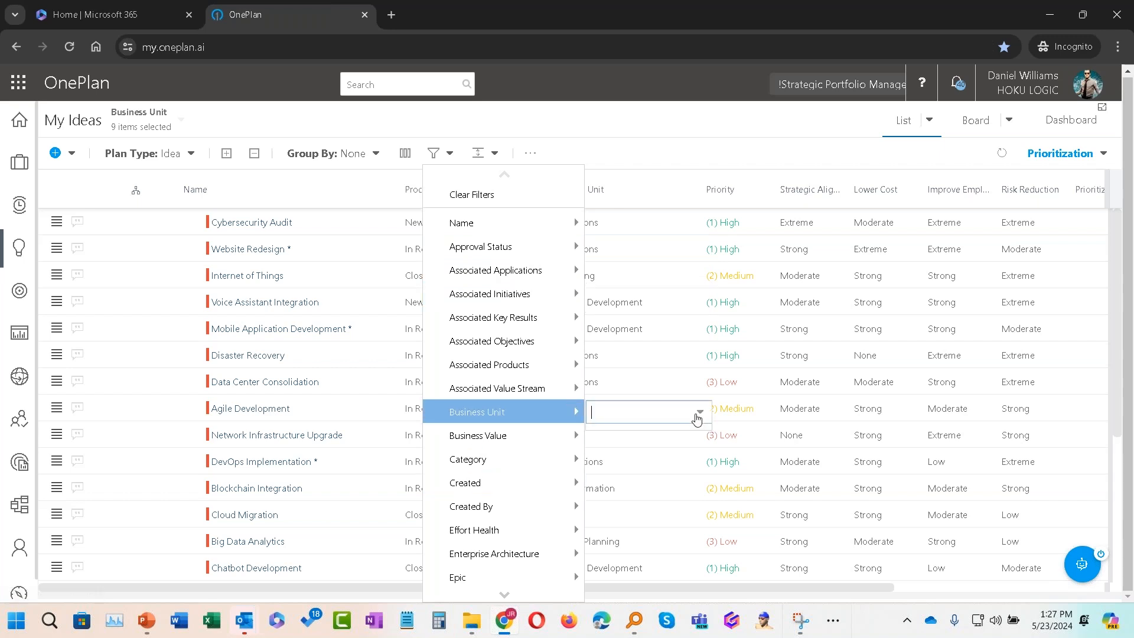
left_click(698, 417)
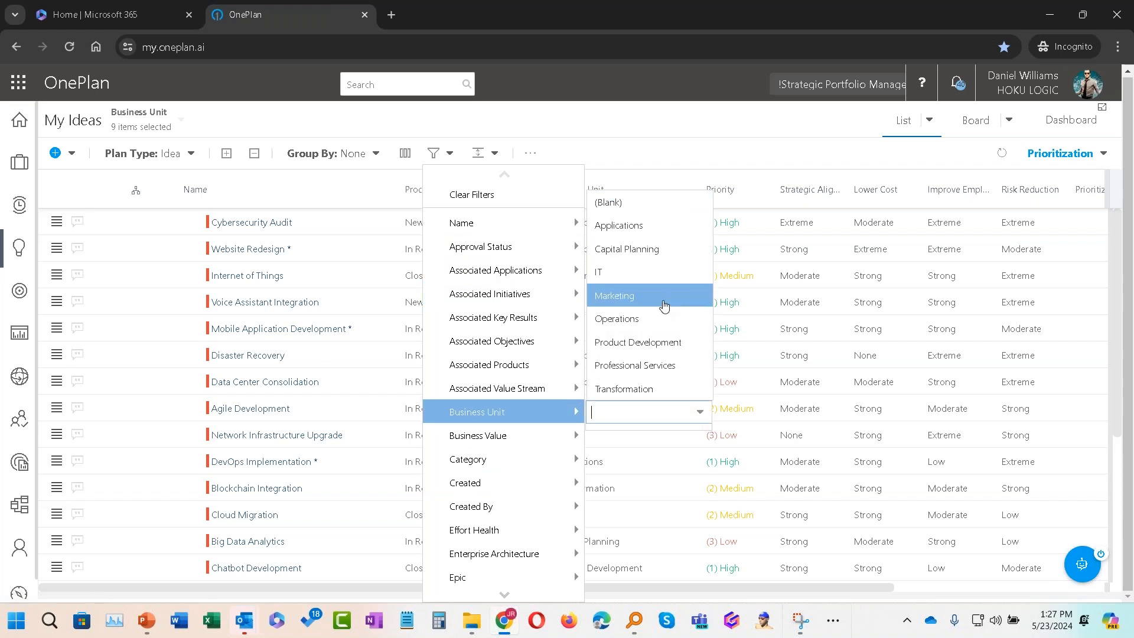
left_click(664, 296)
left_click(644, 115)
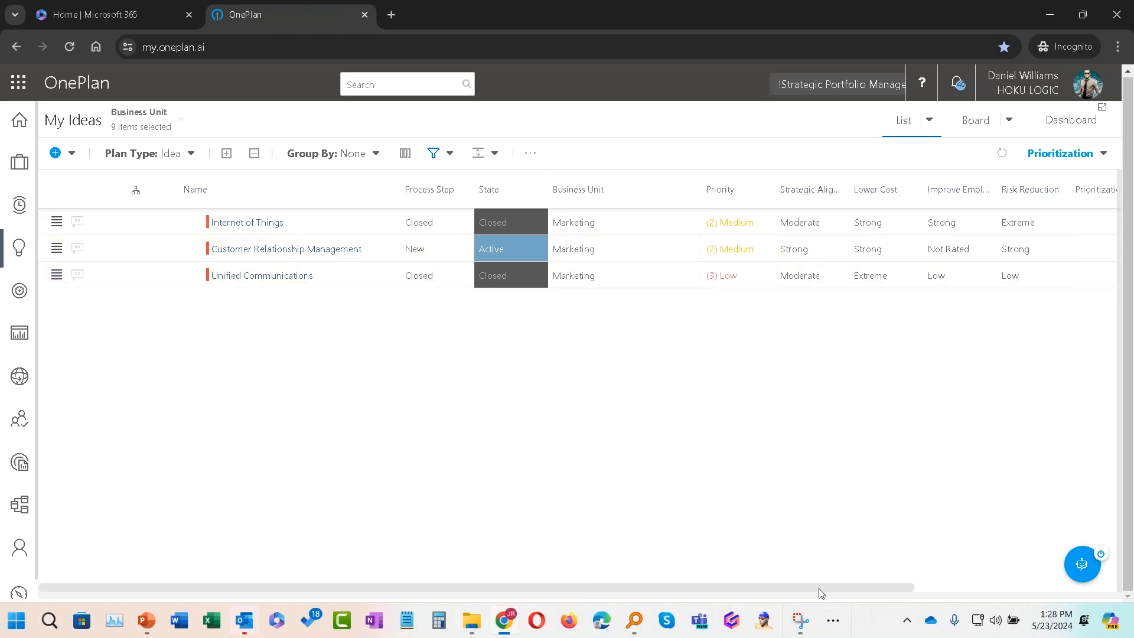
Step: Review the filtered ideas' remaining columns and glance at the notifications panel
left_click_drag(818, 588, 1015, 591)
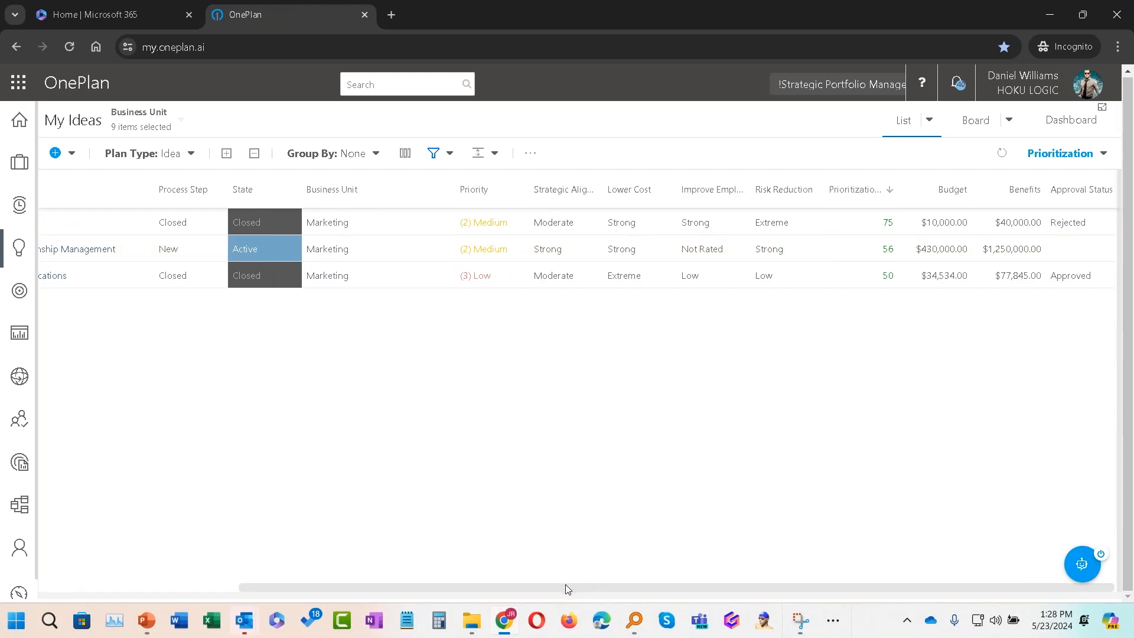
left_click_drag(565, 588, 365, 588)
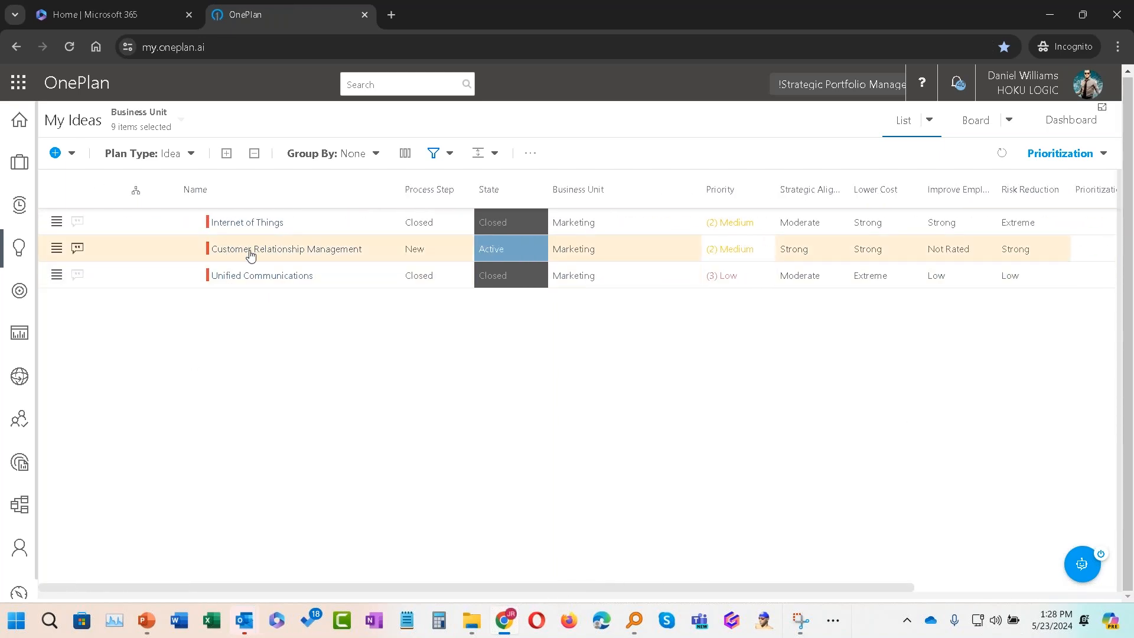
left_click(957, 84)
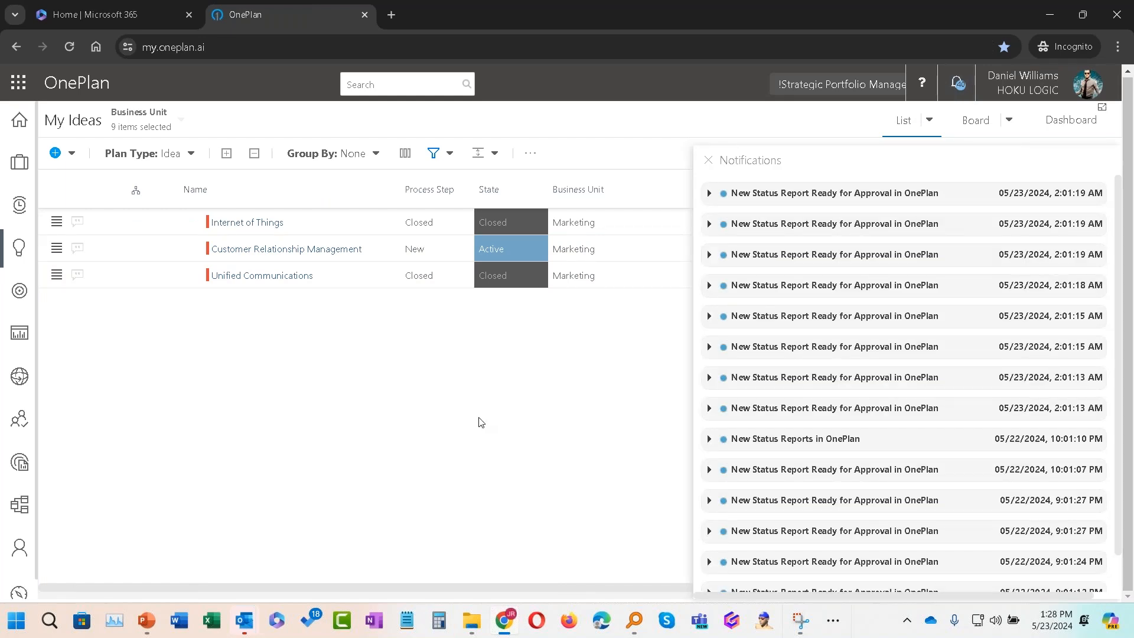
left_click(708, 160)
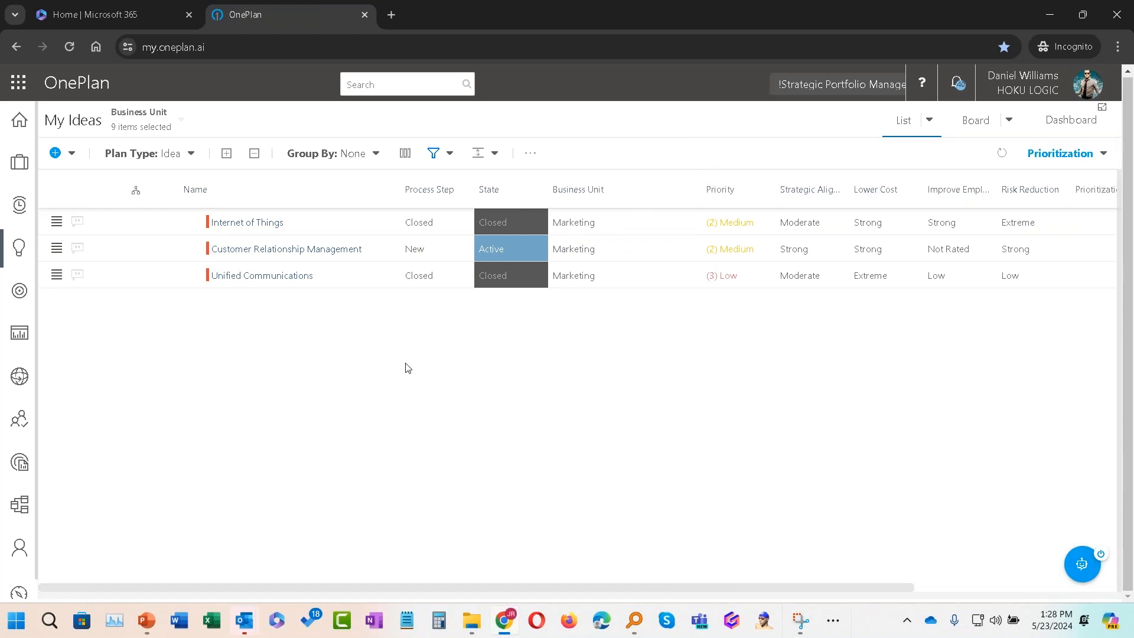
Step: Open the Customer Relationship Management idea and review its details down to the associated key results
left_click(272, 250)
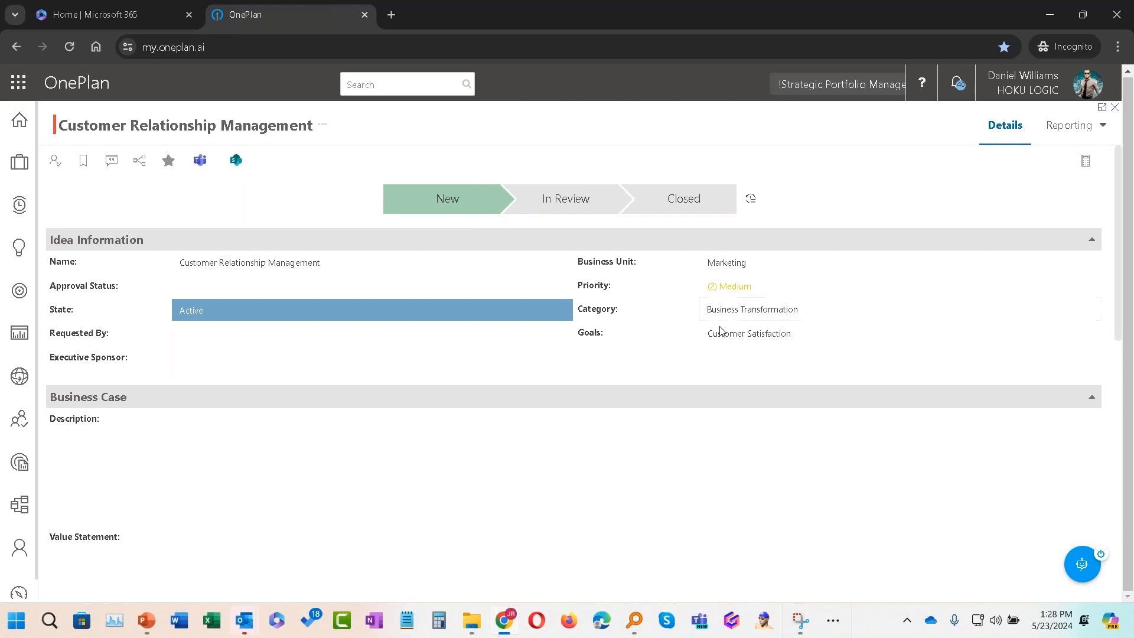
scroll(348, 445, "down", 1)
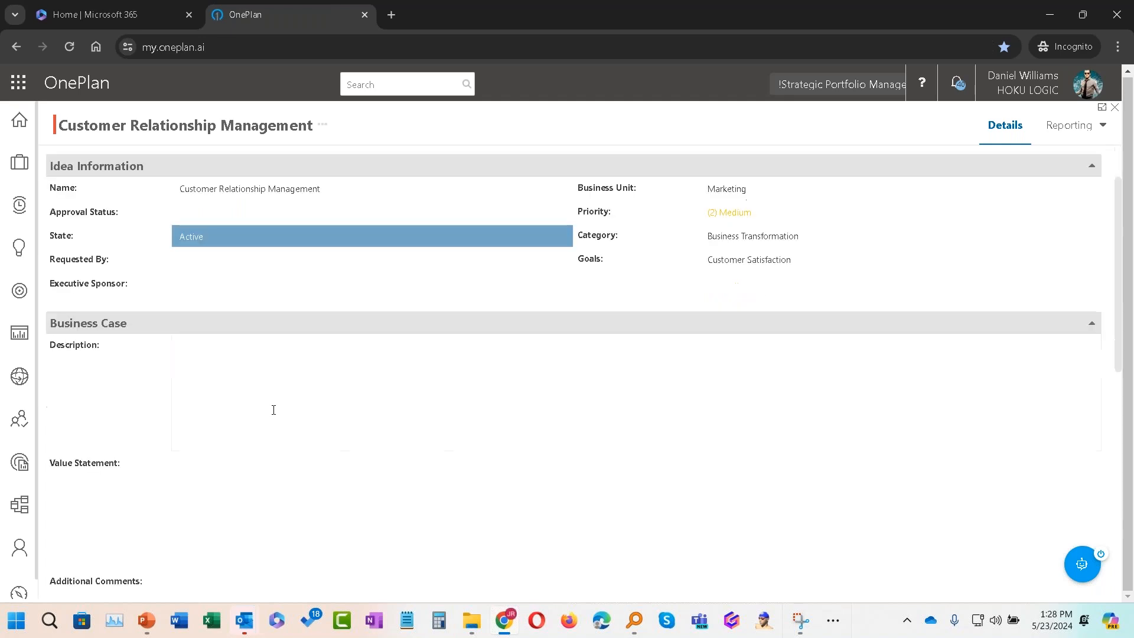
left_click(242, 393)
left_click(223, 514)
scroll(233, 532, "down", 1)
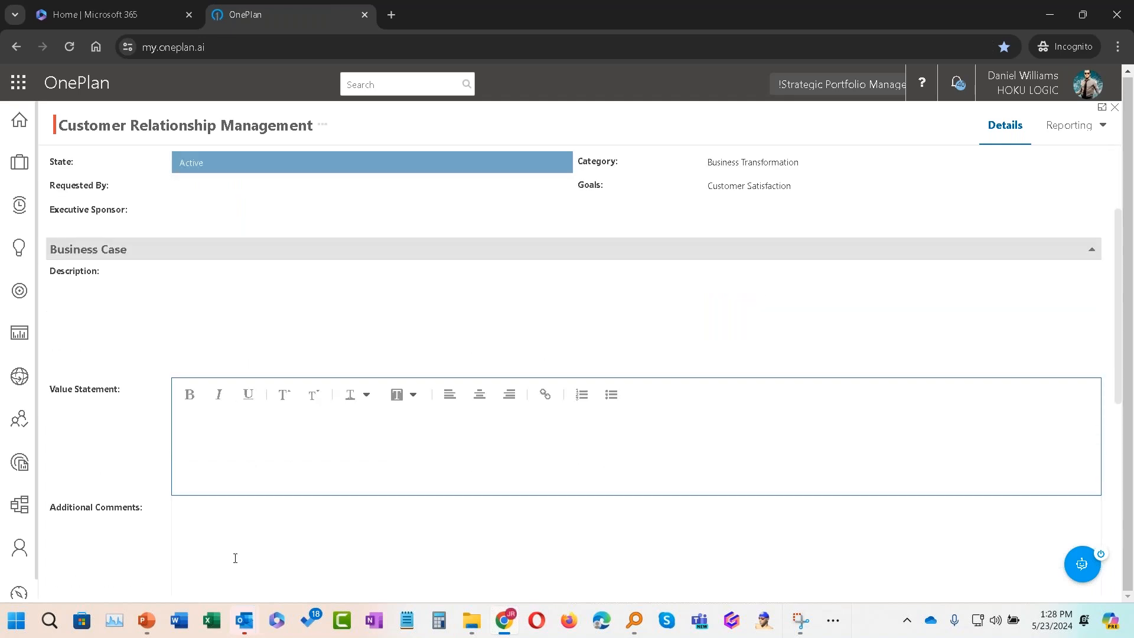
left_click(238, 550)
scroll(239, 550, "down", 4)
scroll(241, 520, "up", 1)
scroll(240, 542, "down", 1)
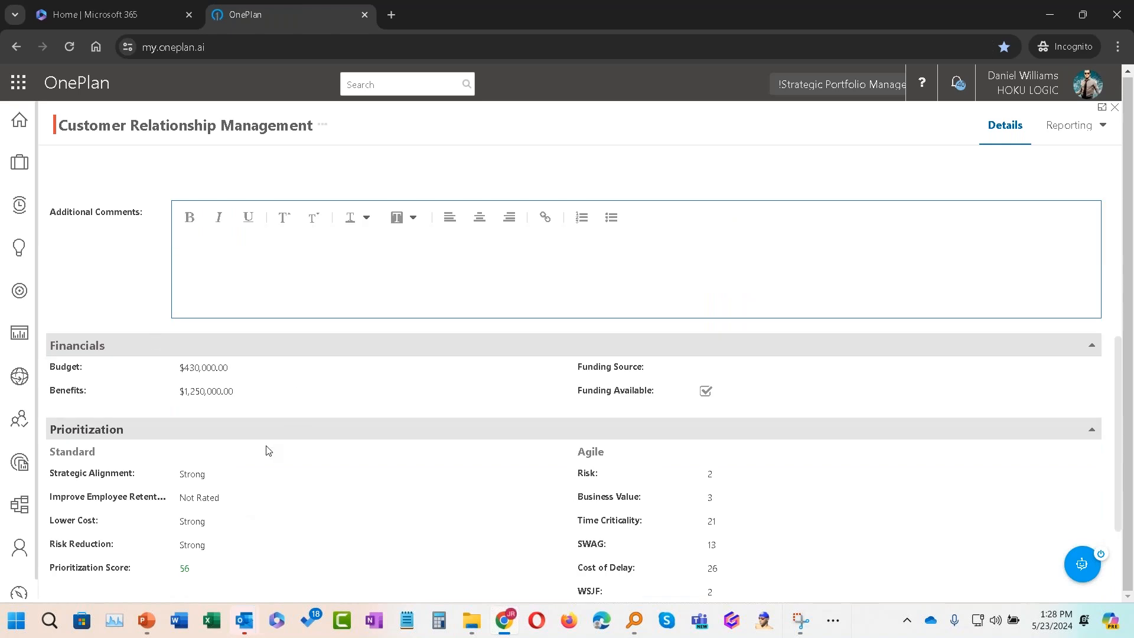
scroll(240, 430, "down", 1)
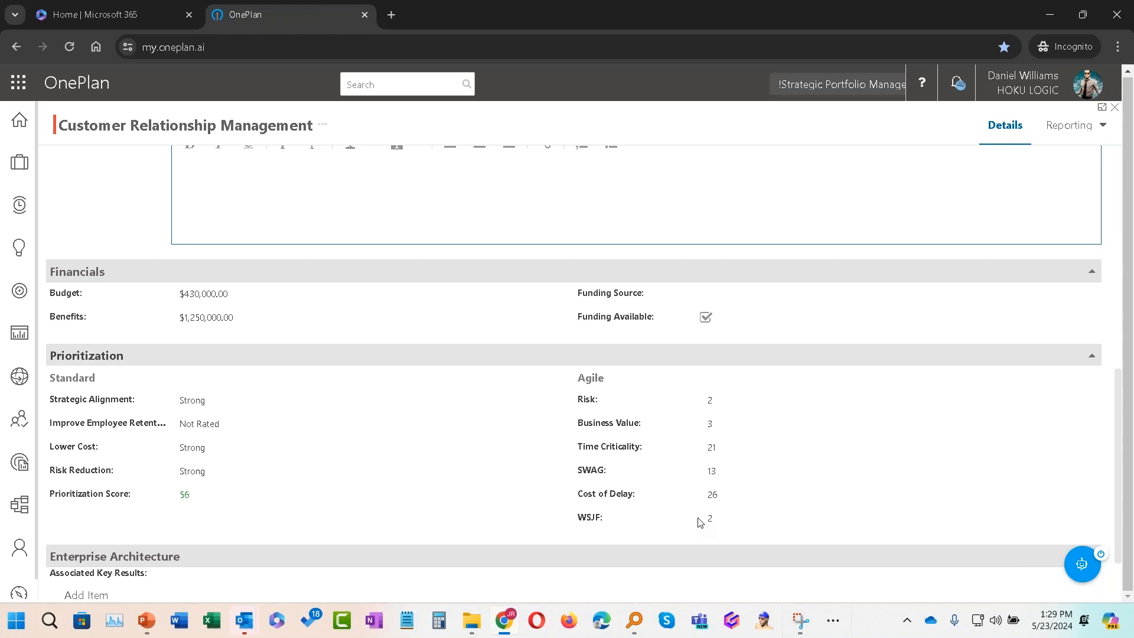
scroll(683, 512, "down", 1)
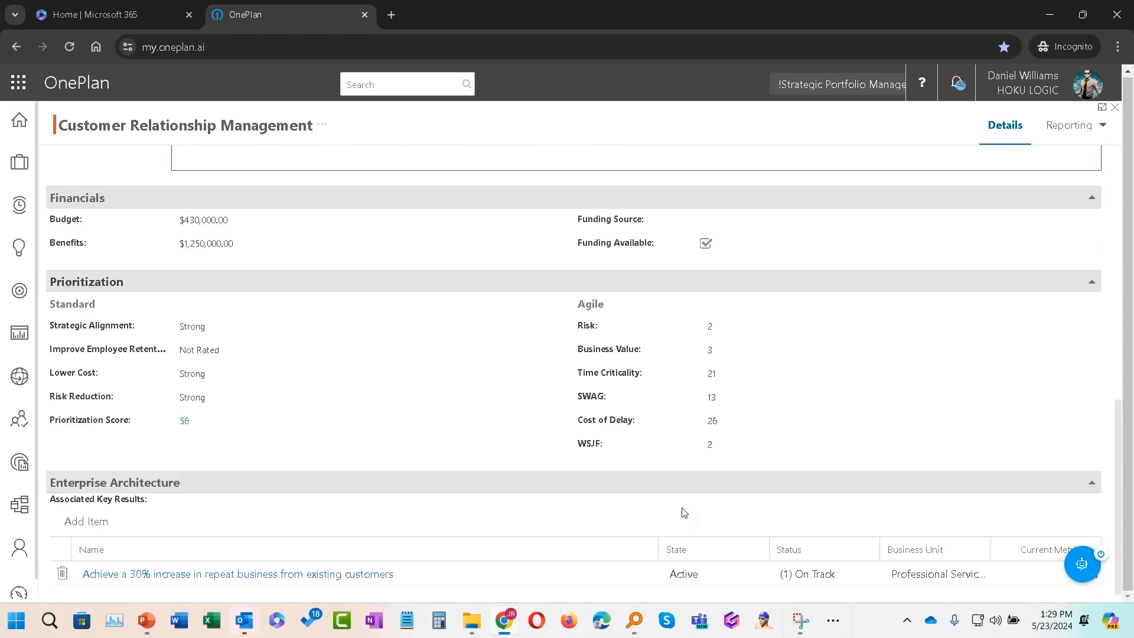
scroll(683, 512, "down", 1)
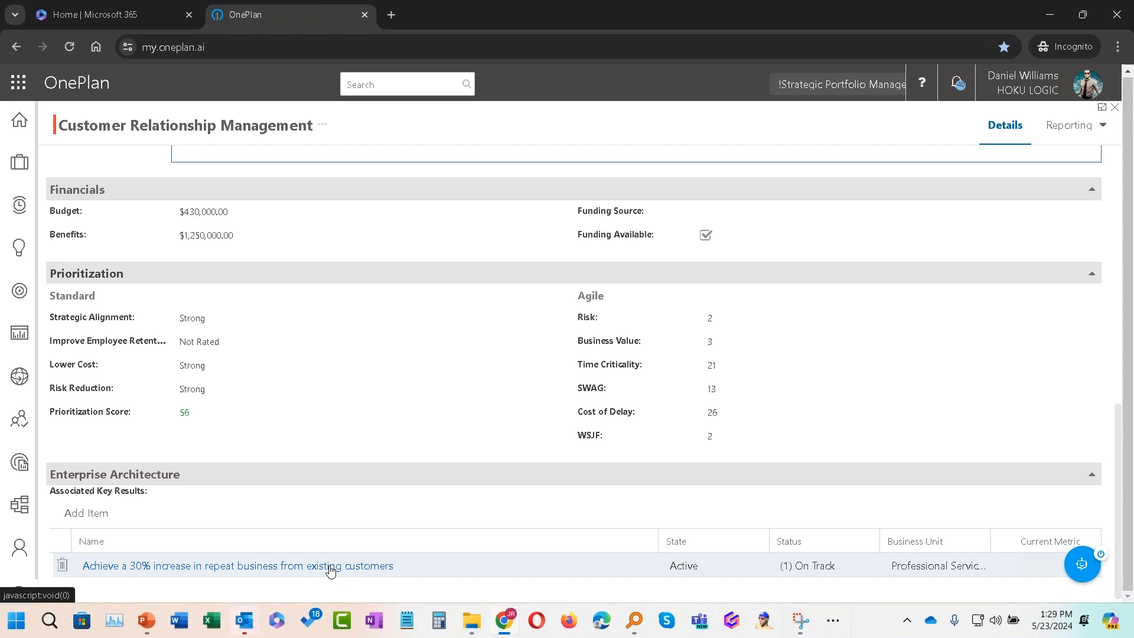
scroll(387, 529, "up", 10)
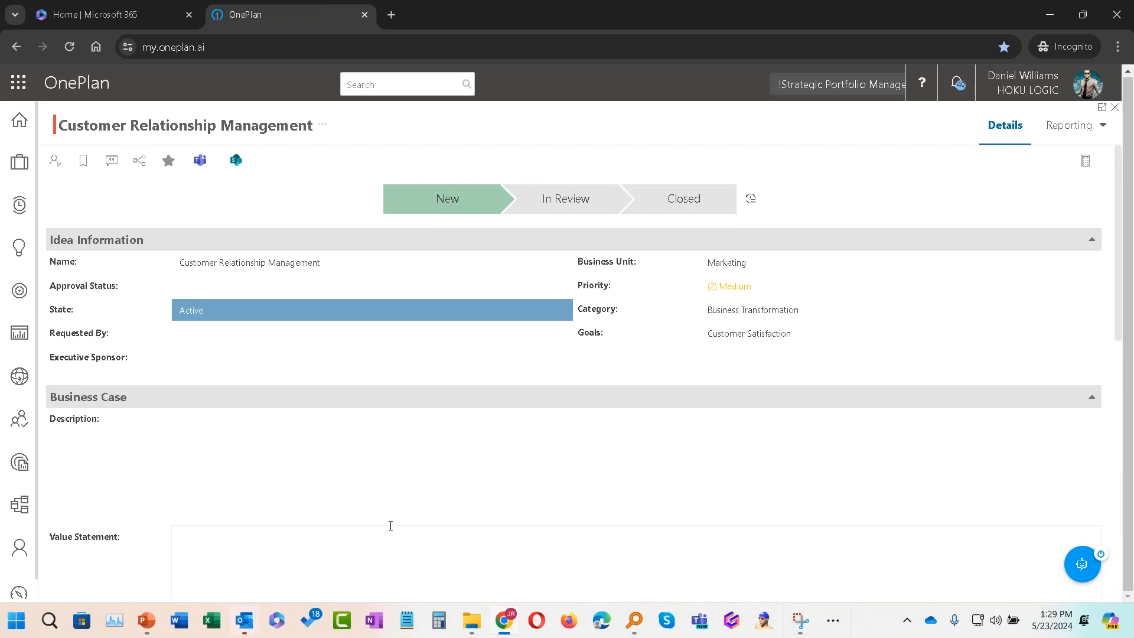
Step: Inspect the Approval Status options and the empty Business Case text fields without entering anything
left_click(228, 288)
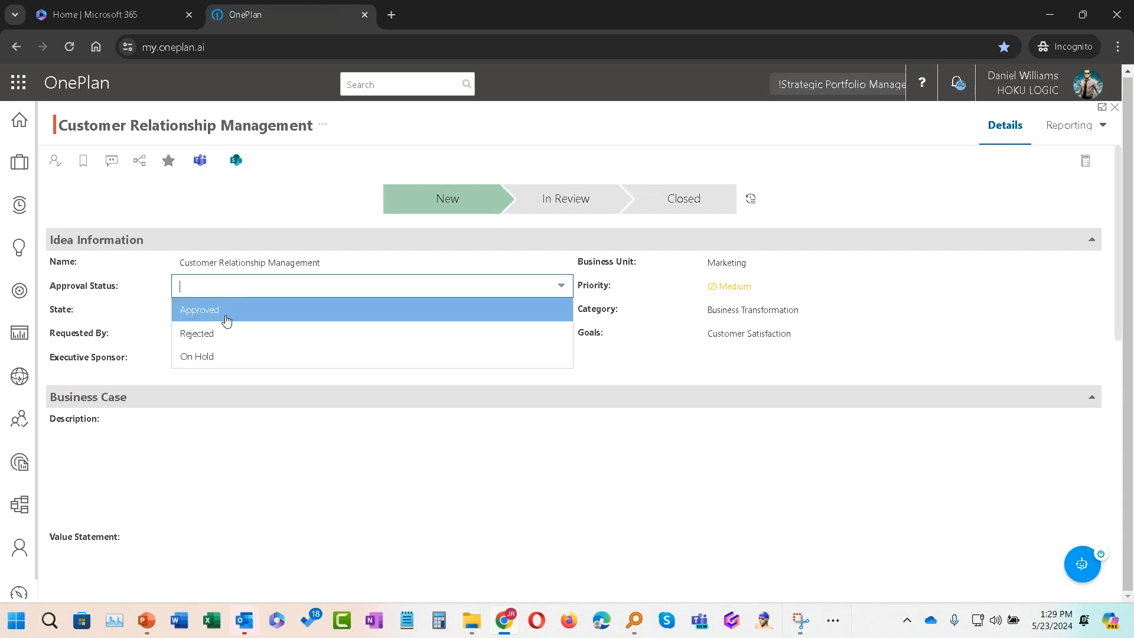
left_click(249, 214)
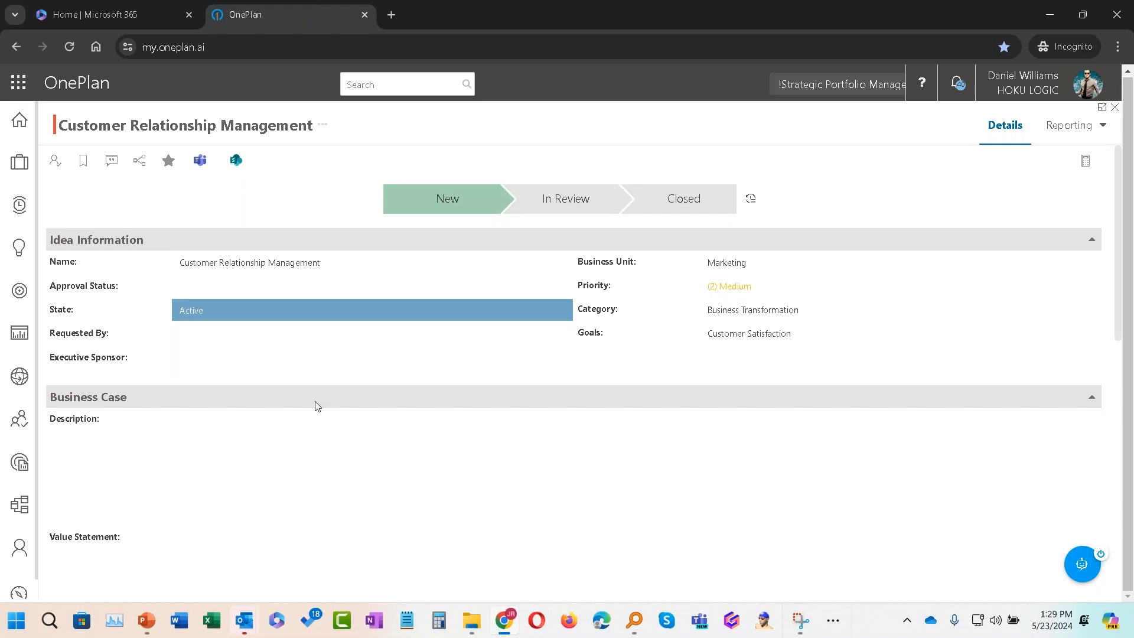
scroll(318, 406, "down", 1)
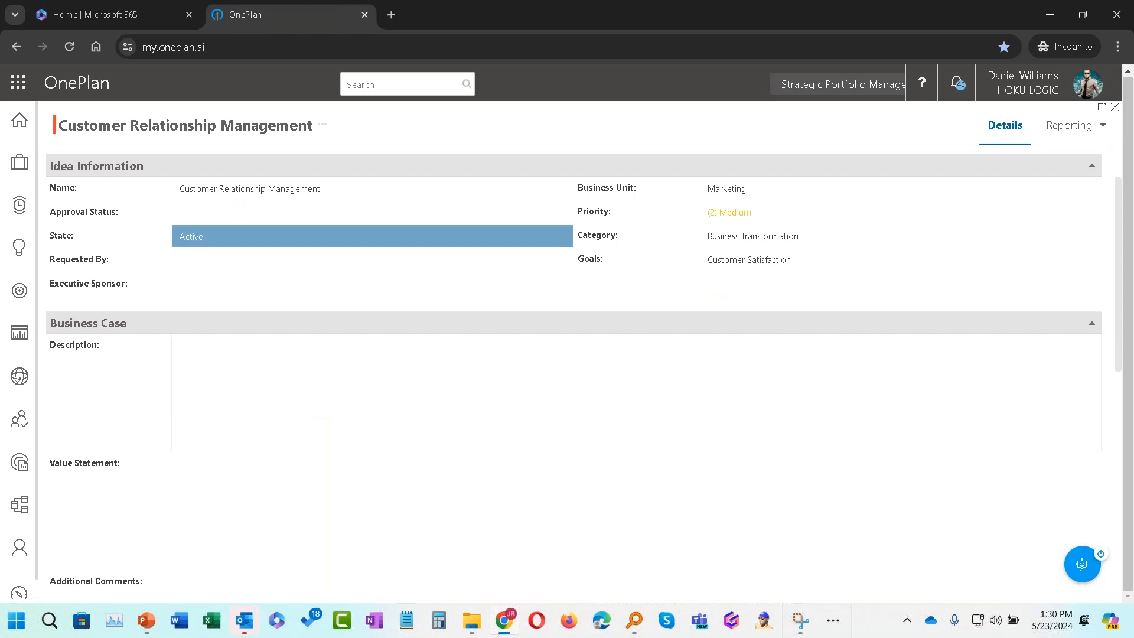
scroll(317, 407, "up", 1)
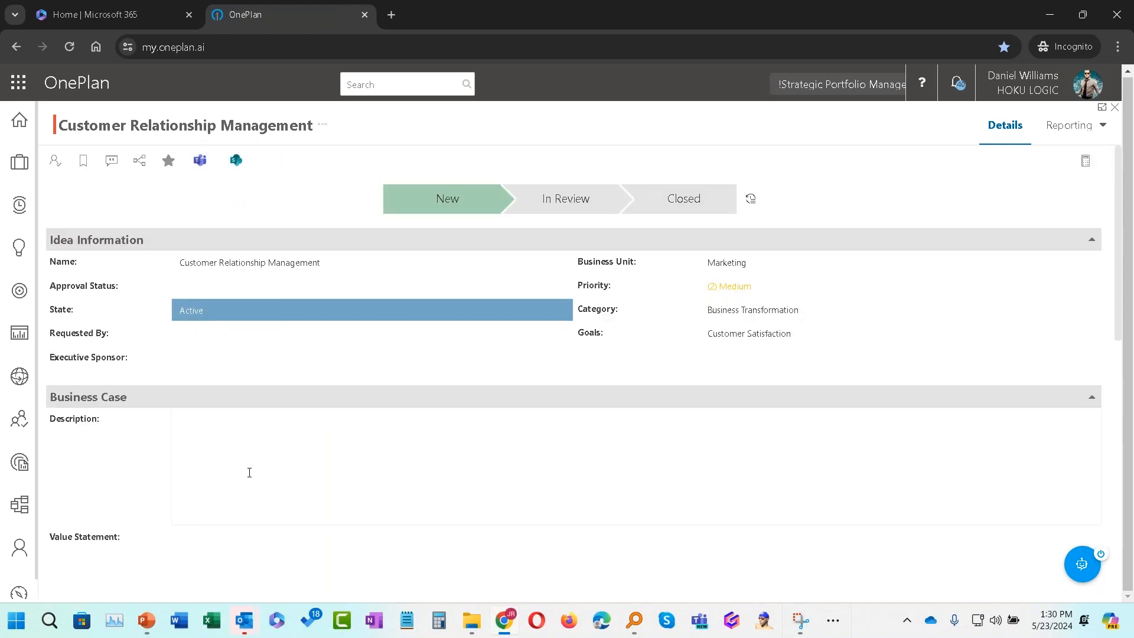
scroll(242, 463, "down", 2)
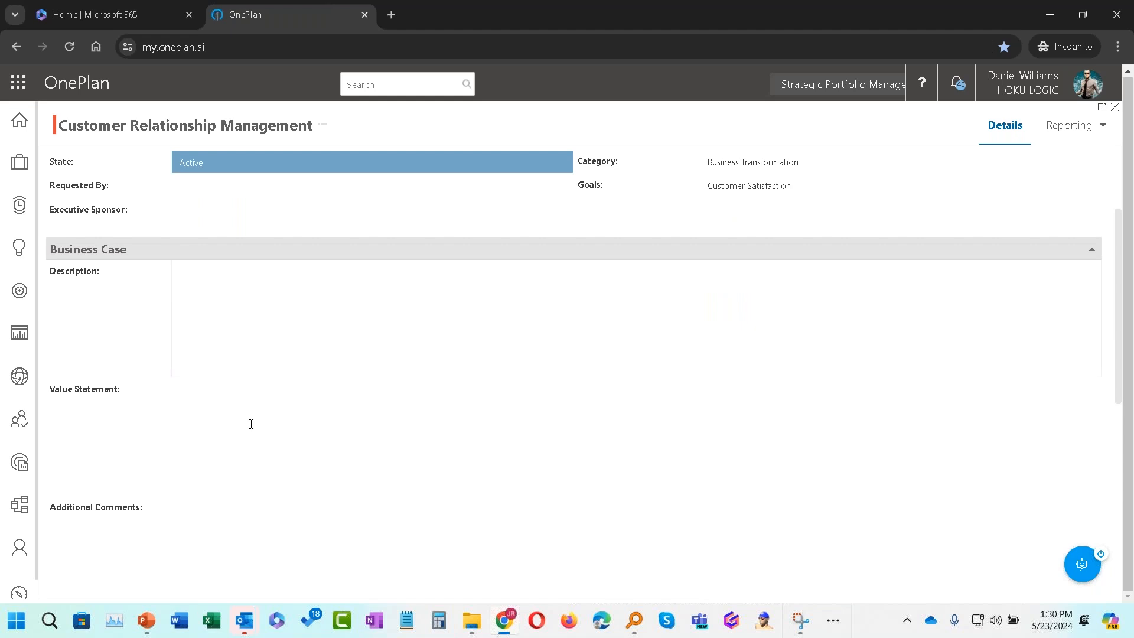
left_click(233, 307)
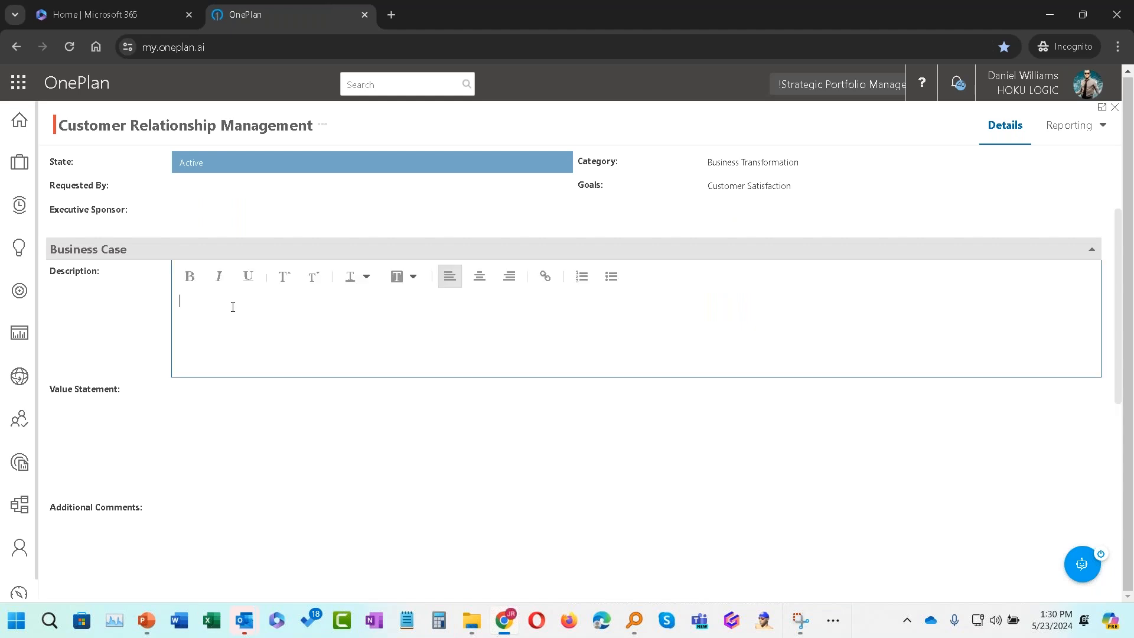
left_click(276, 402)
left_click(256, 524)
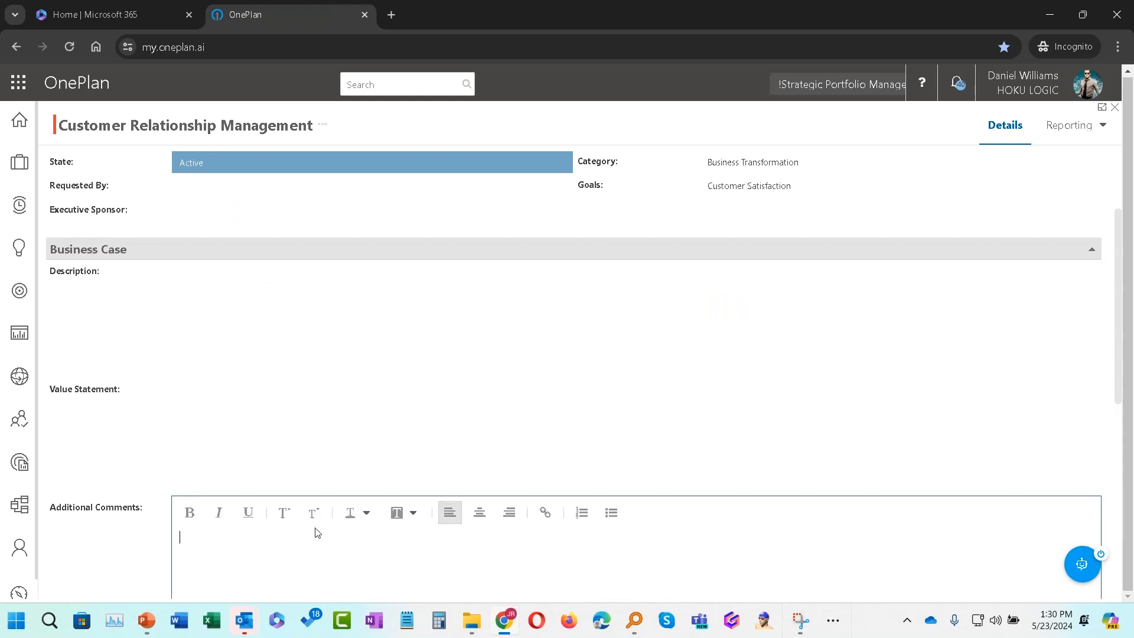
Step: Ask Sofia to "Provide a Business Case narrative for this Customer Relationship Management Idea"
left_click(1083, 568)
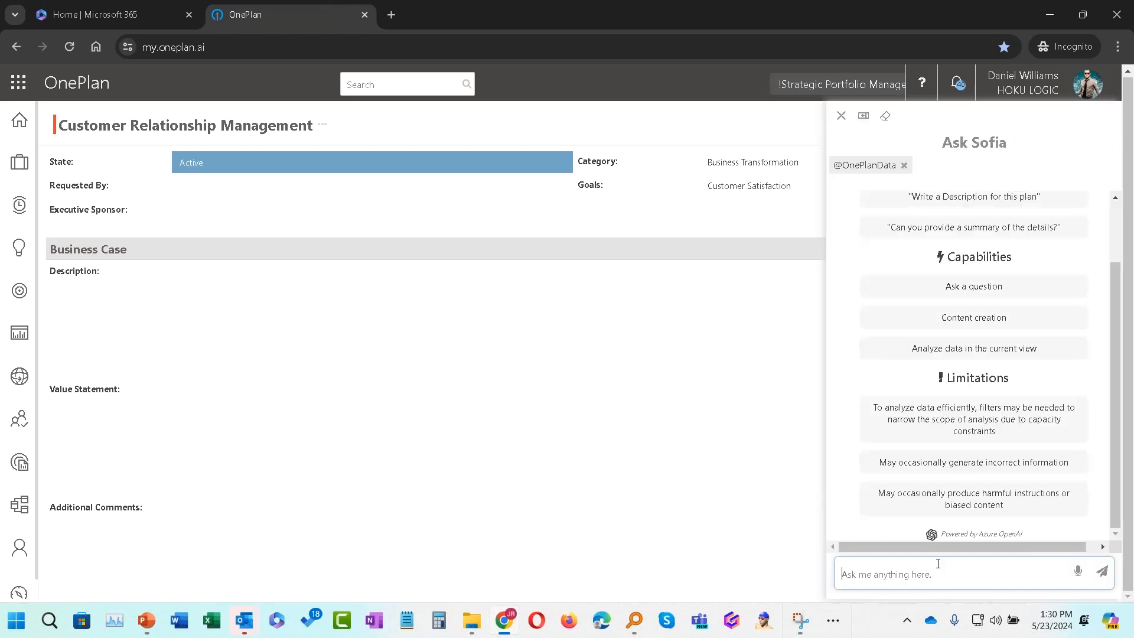
type("Provide a Business Case a")
key("BackSpace")
type("narrative for this Customer Relation")
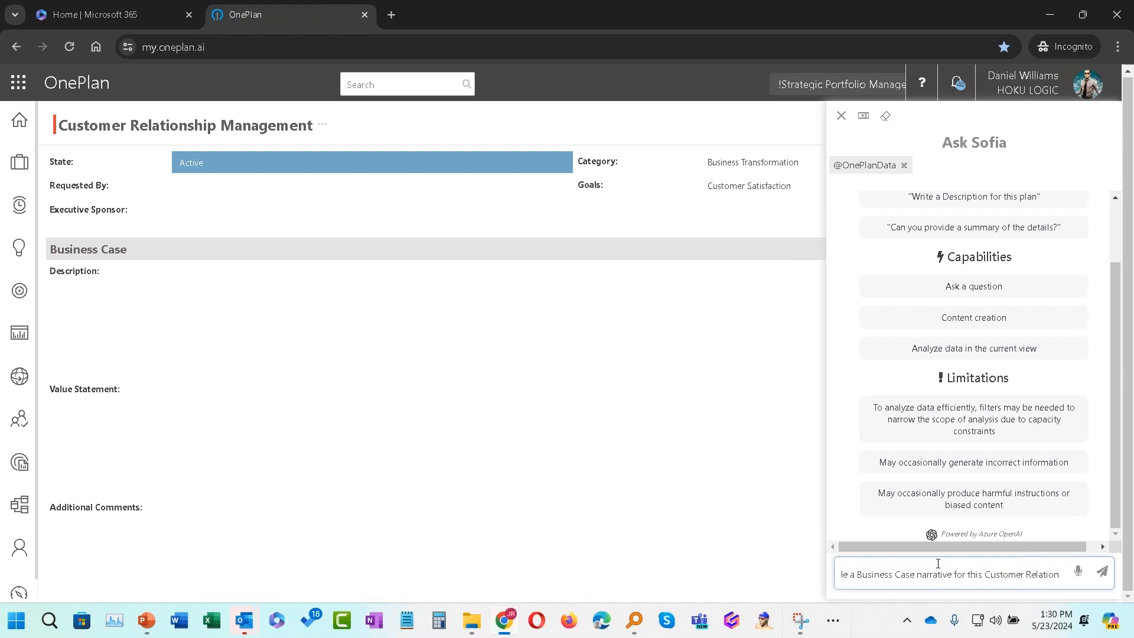
type("ship Maa")
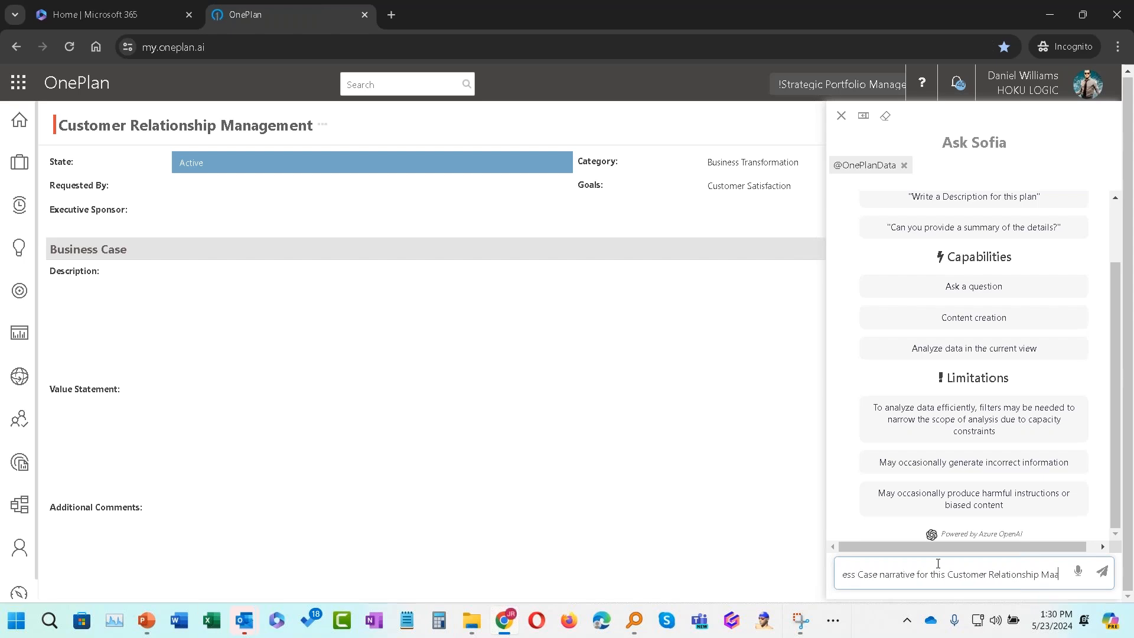
key("BackSpace")
type("nagemen")
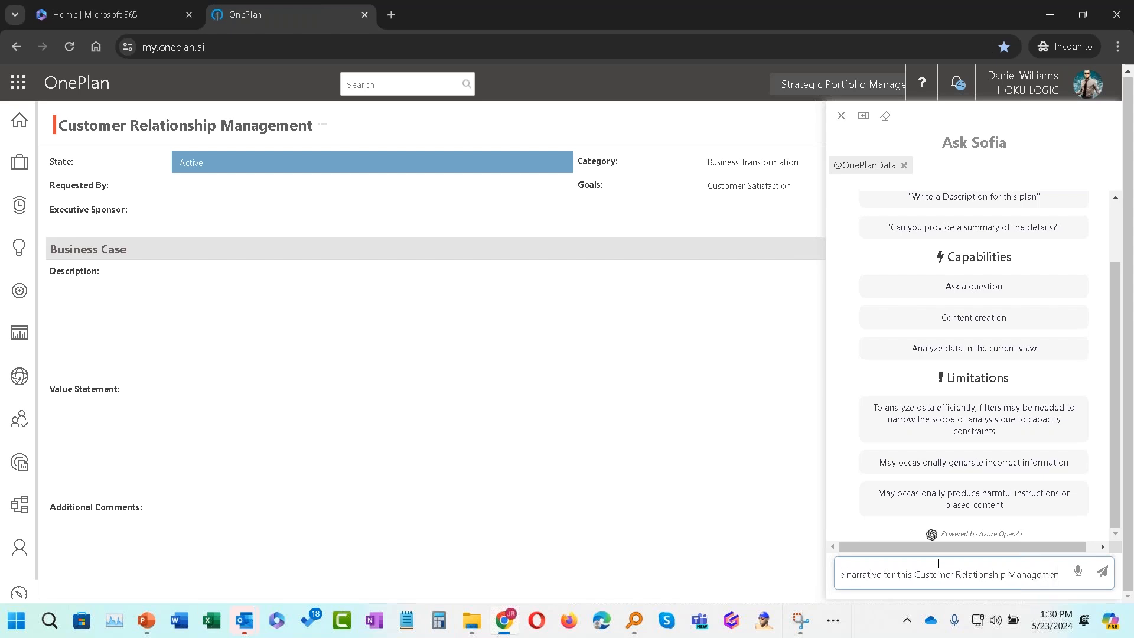
type("t Idea")
key("Return")
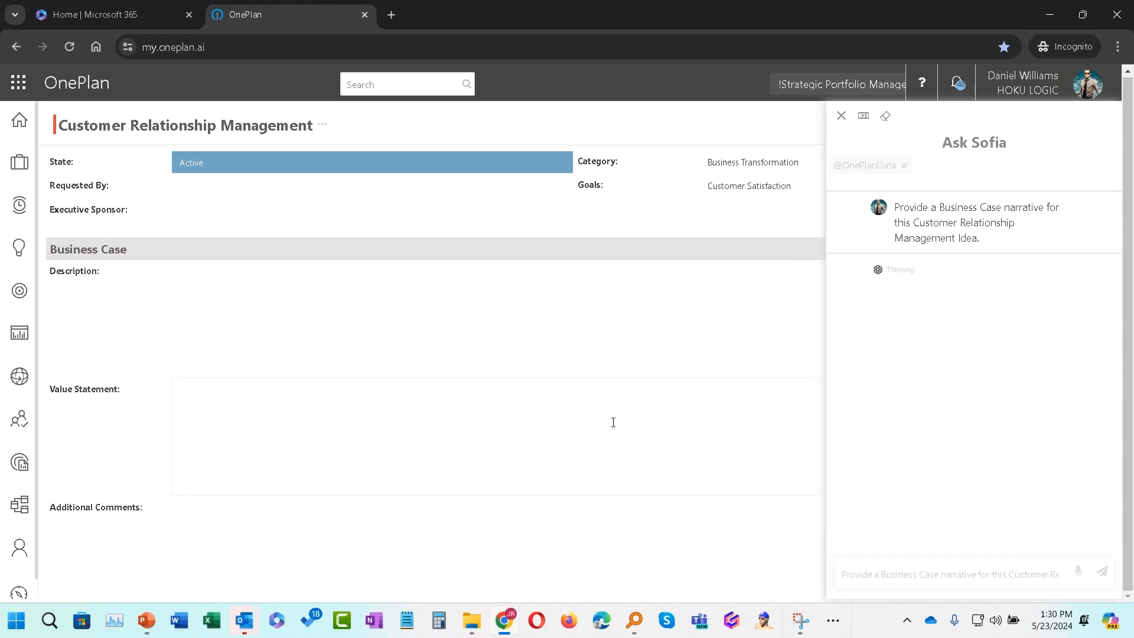
Step: Expand the Sofia panel to read the generated business case narrative, then close it
scroll(613, 422, "down", 7)
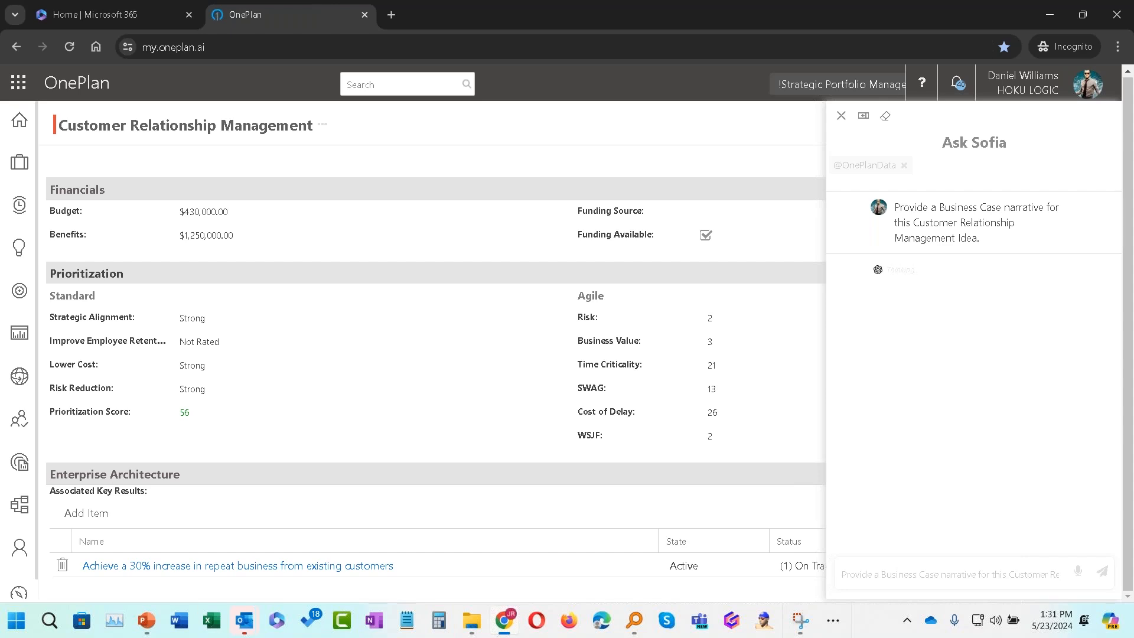
scroll(546, 473, "up", 6)
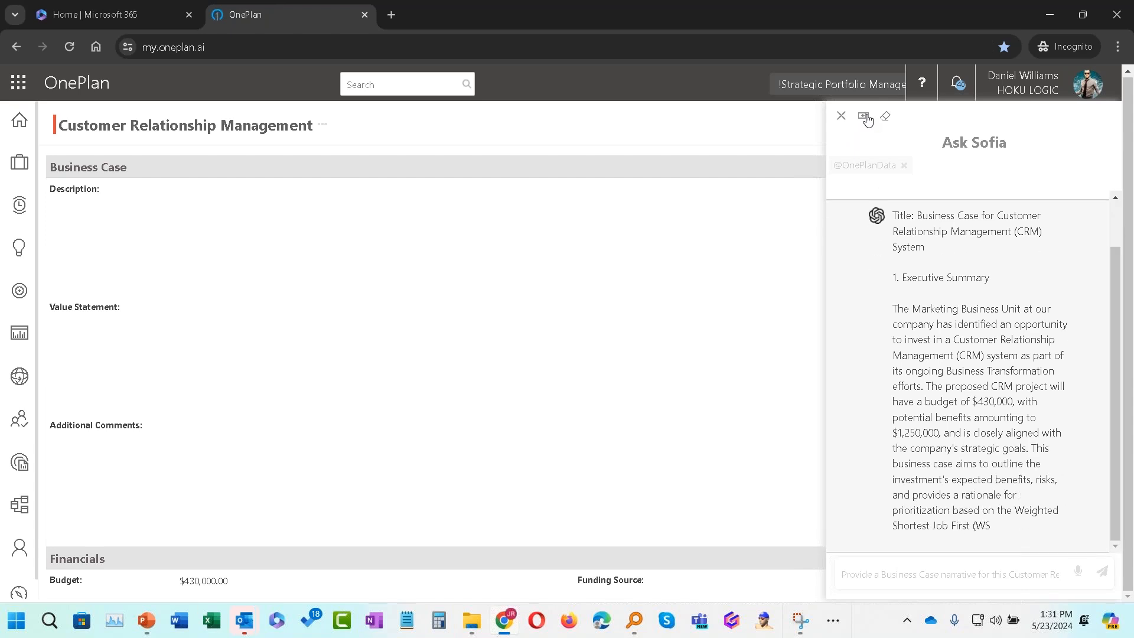
left_click(865, 118)
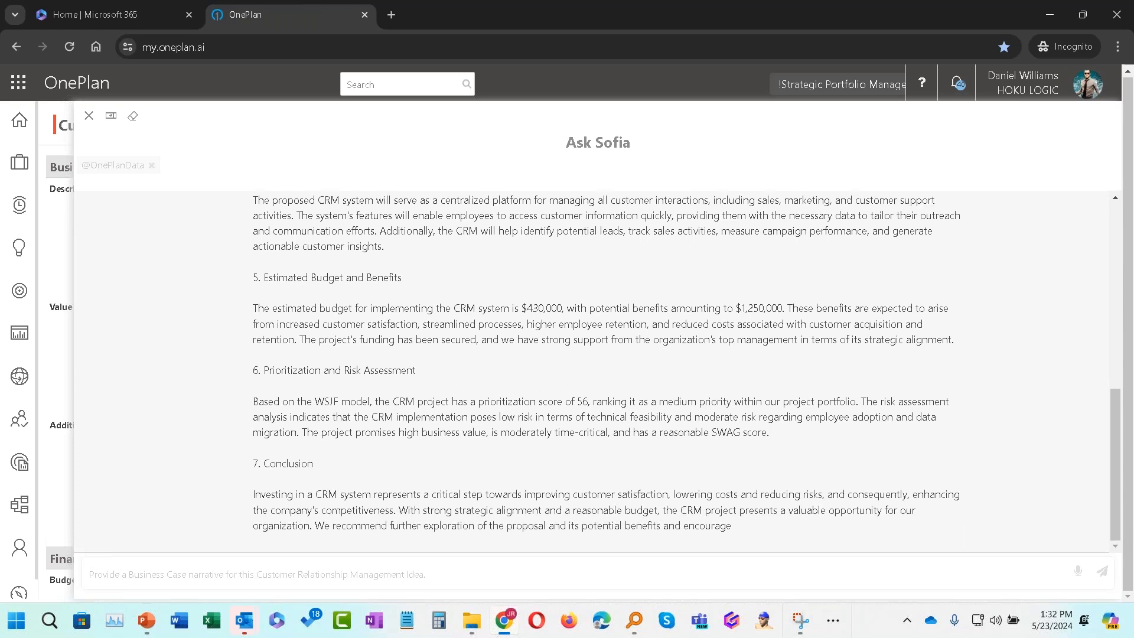
scroll(543, 437, "up", 7)
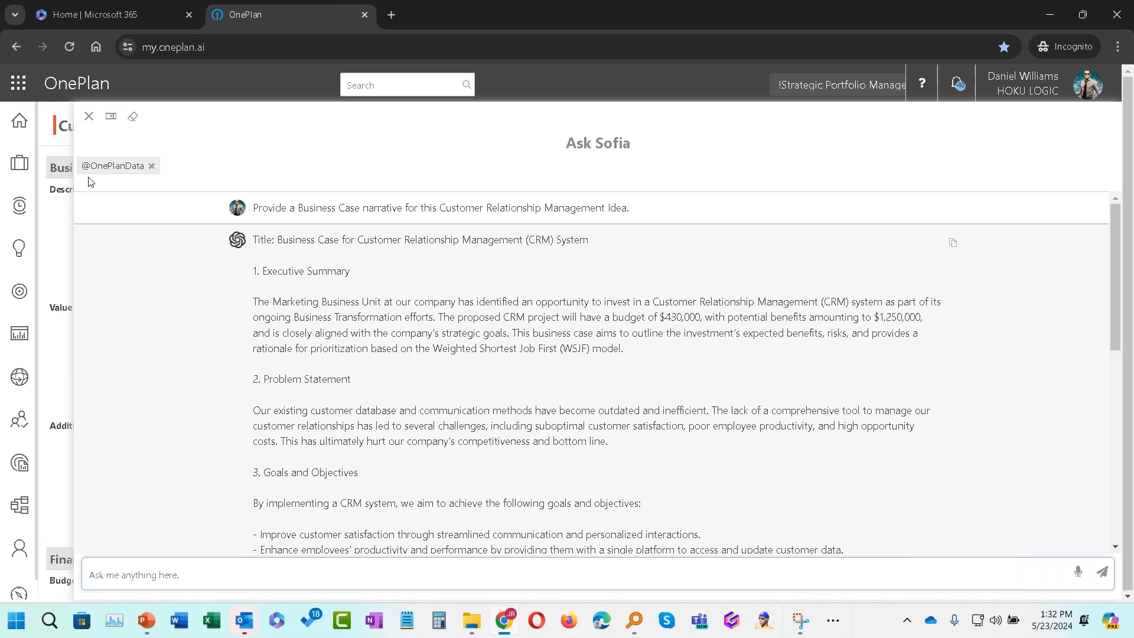
left_click(89, 116)
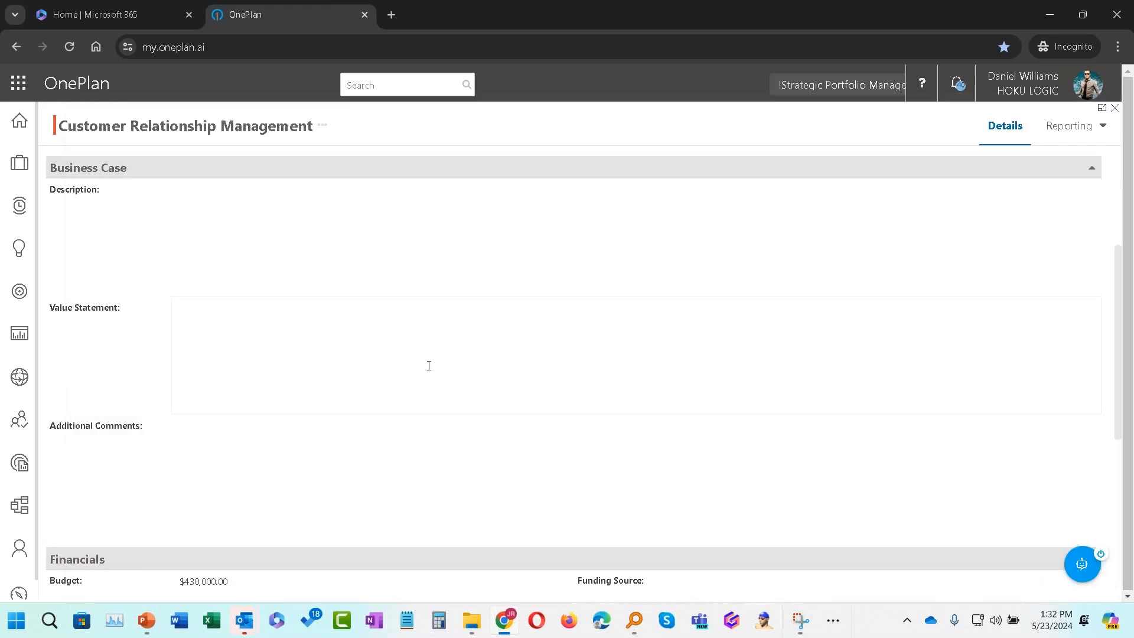
scroll(429, 366, "down", 6)
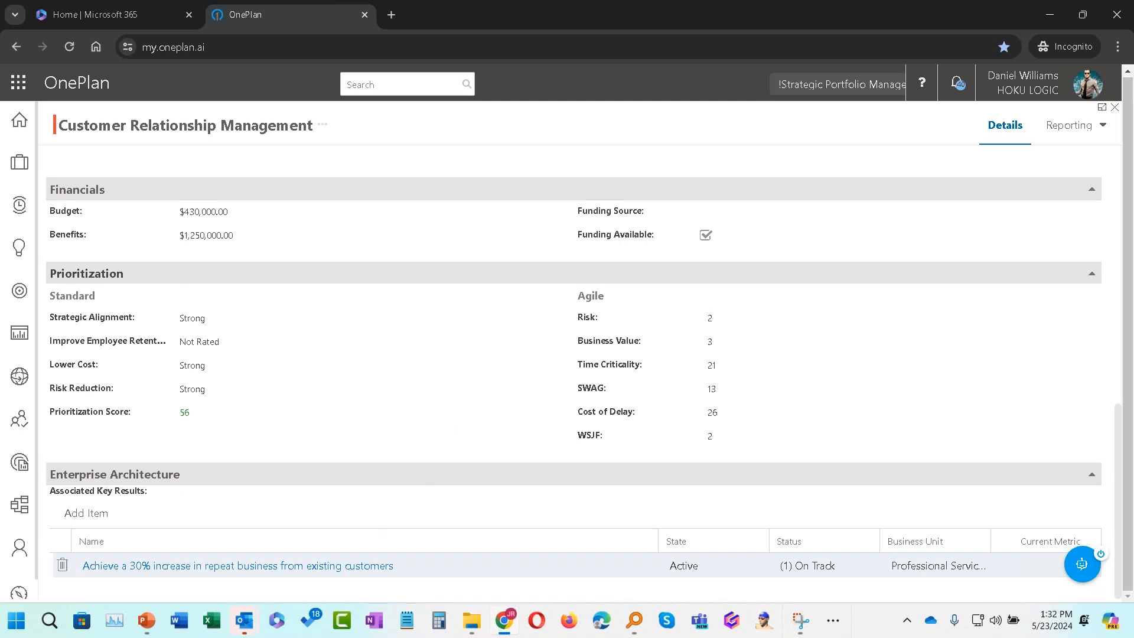
Step: Open the 'Achieve a 30% increase in repeat business' key result and review its information and associated plans
left_click(332, 565)
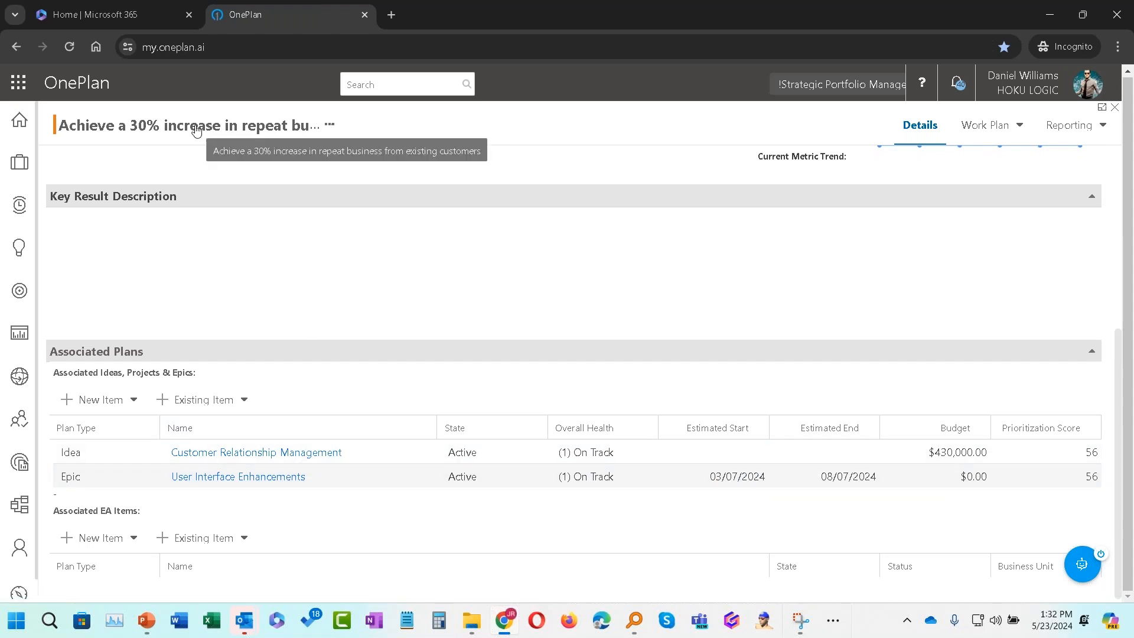
scroll(196, 177, "up", 5)
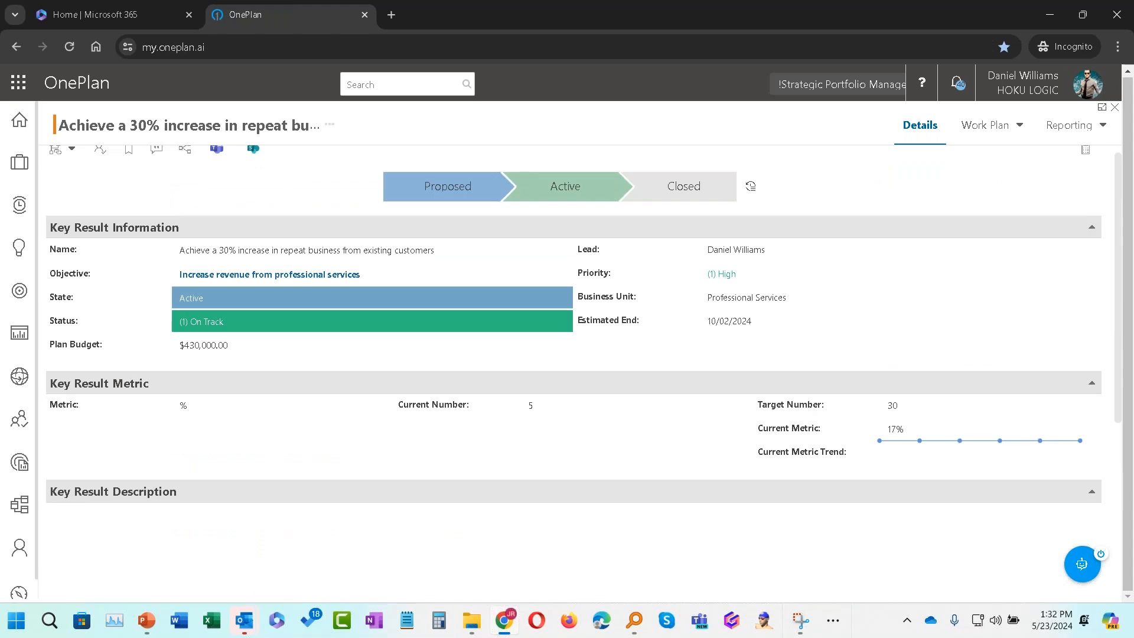
scroll(225, 250, "down", 5)
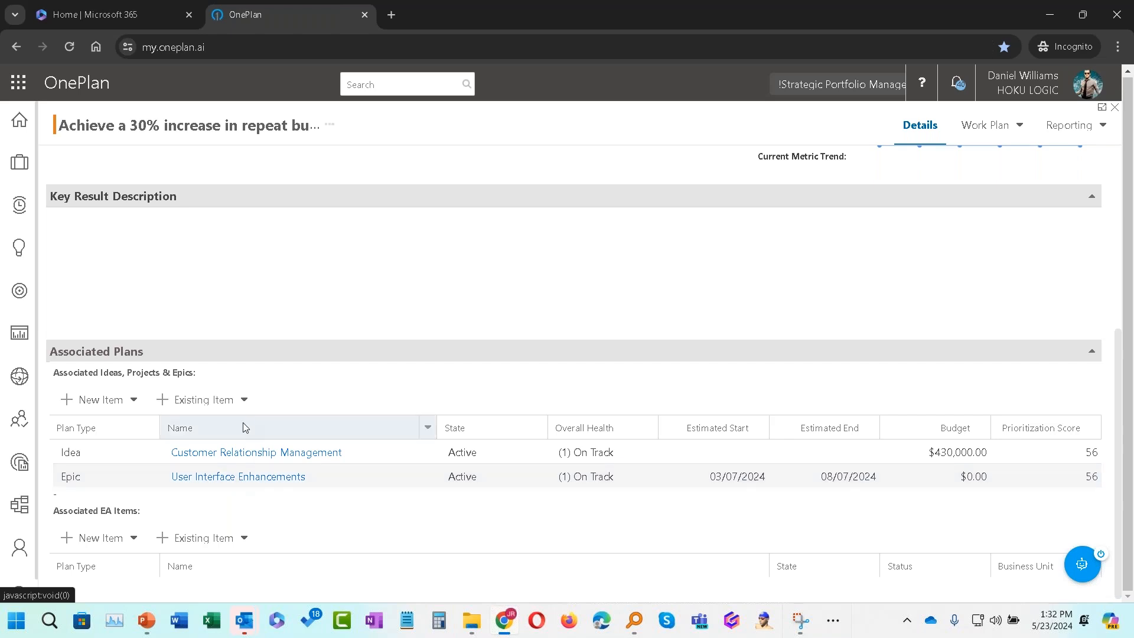
scroll(243, 423, "up", 5)
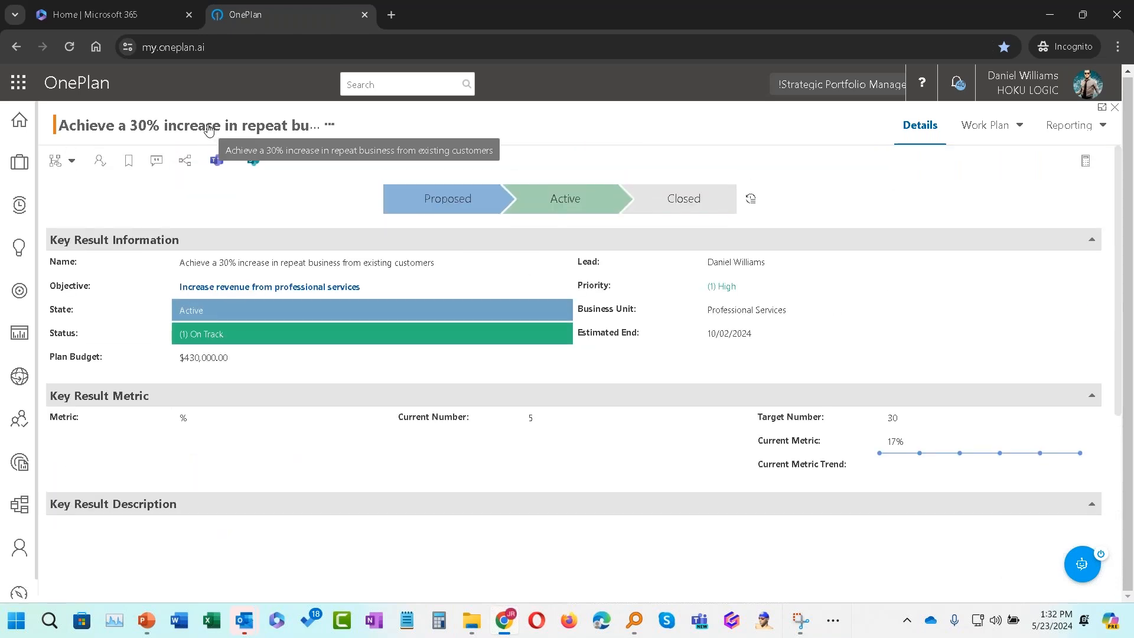
scroll(223, 369, "down", 5)
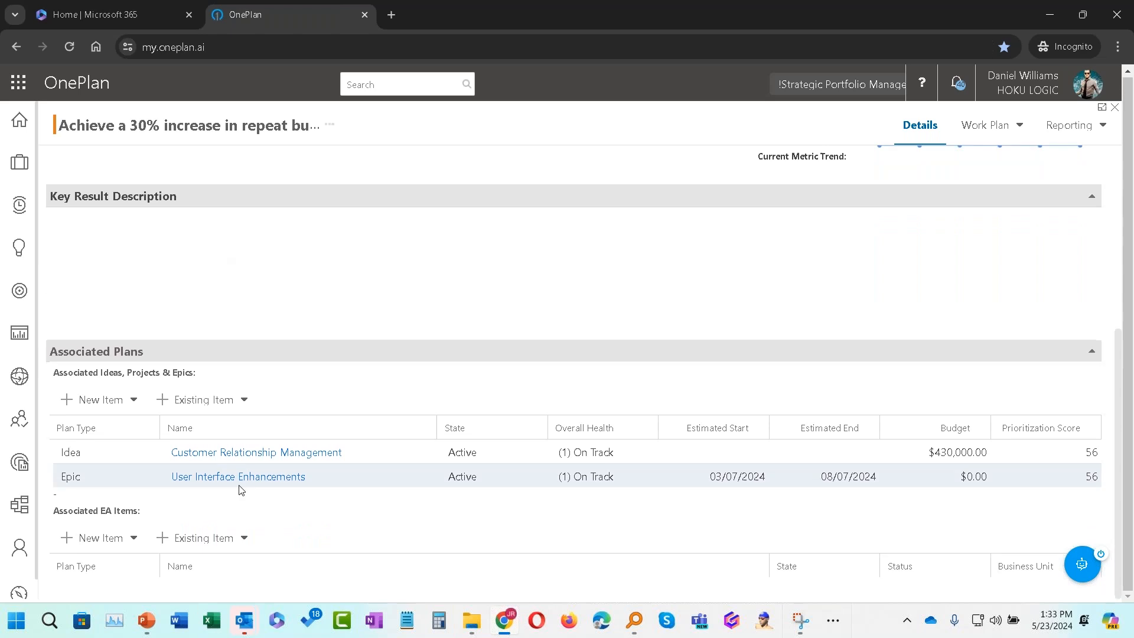
left_click(1082, 565)
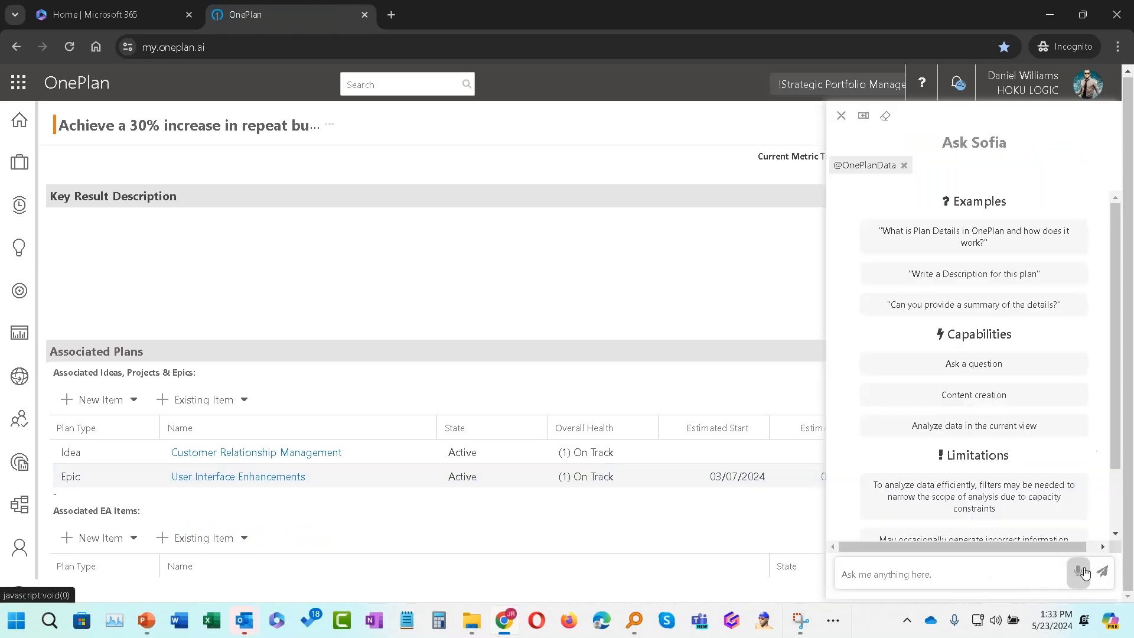
left_click(905, 576)
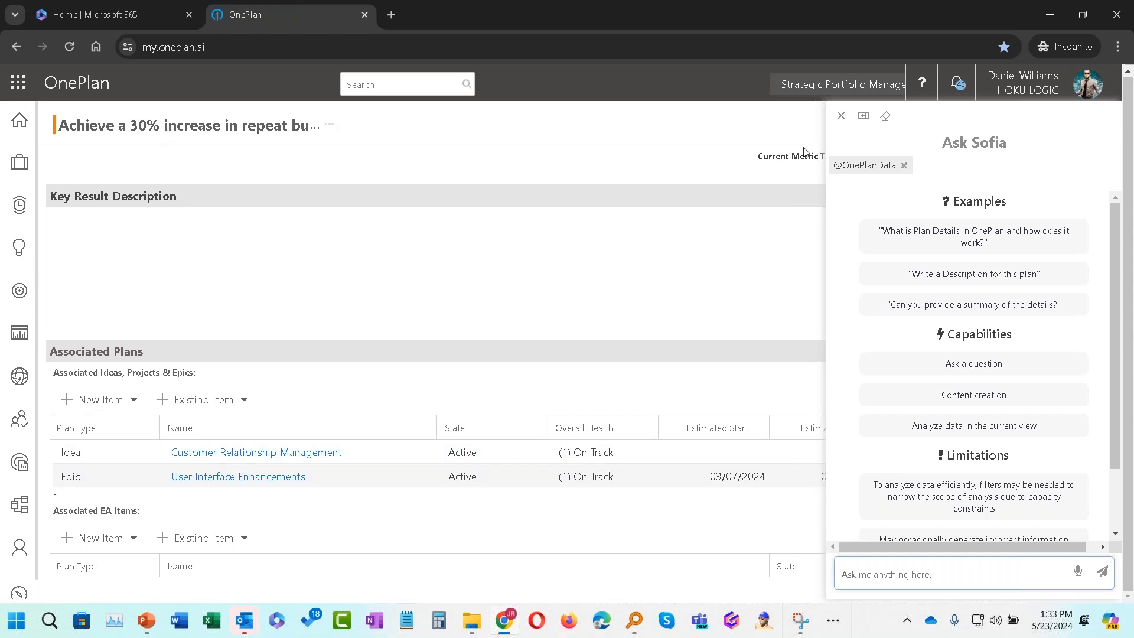
left_click(840, 116)
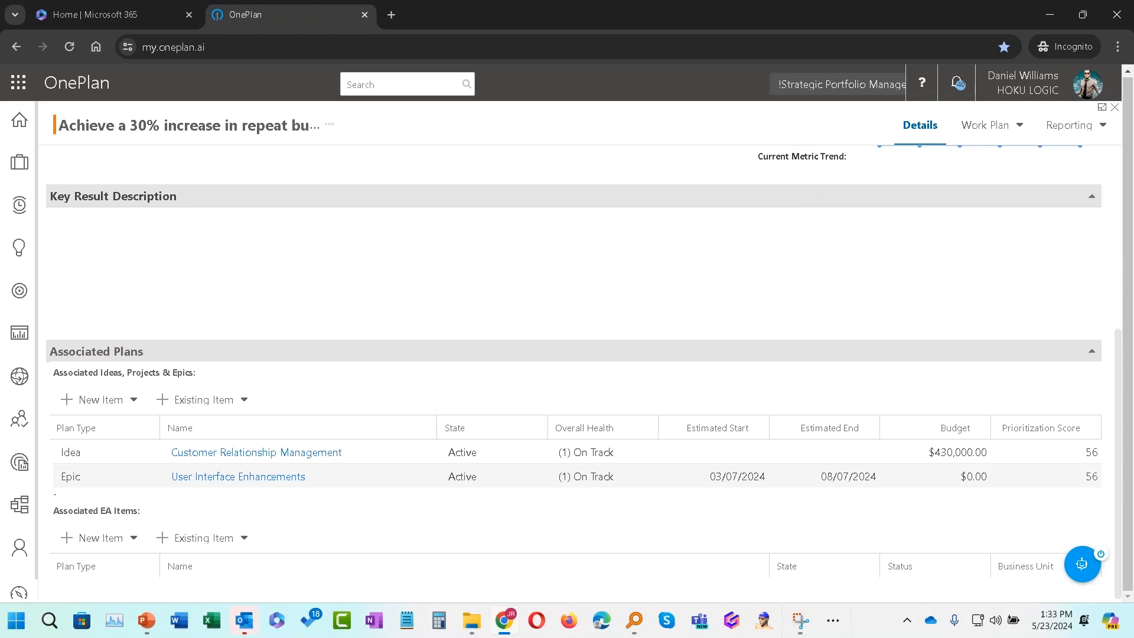
Step: In My Strategy, filter objectives to the Marketing business unit and expand the Increase brand awareness objective
left_click(17, 259)
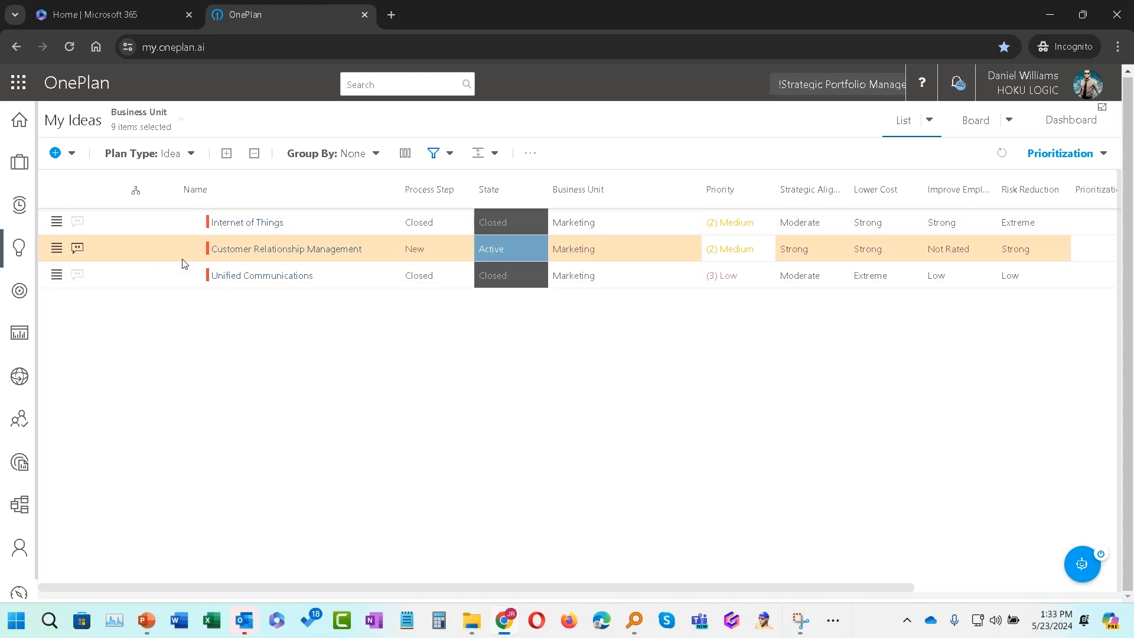
left_click(18, 292)
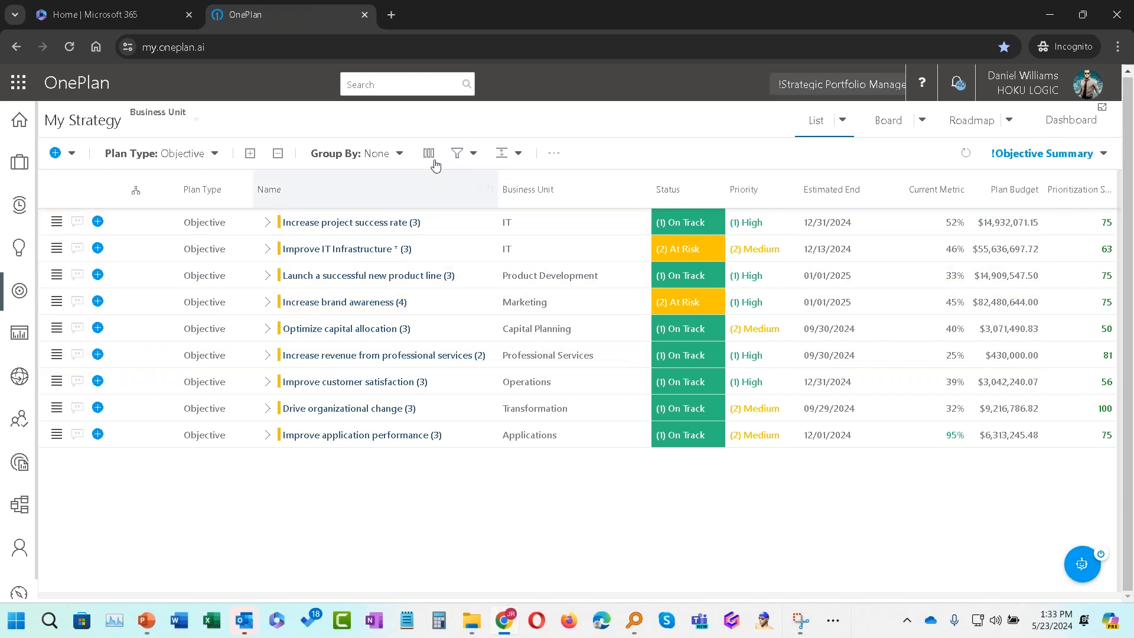
left_click(473, 155)
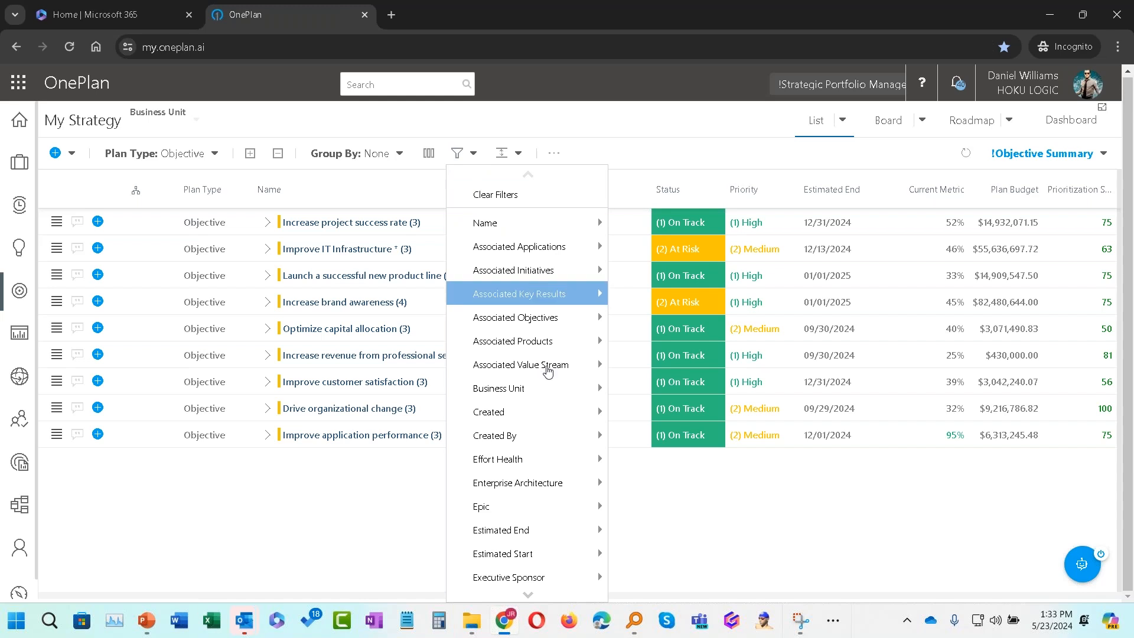
mouse_move(611, 389)
left_click(724, 389)
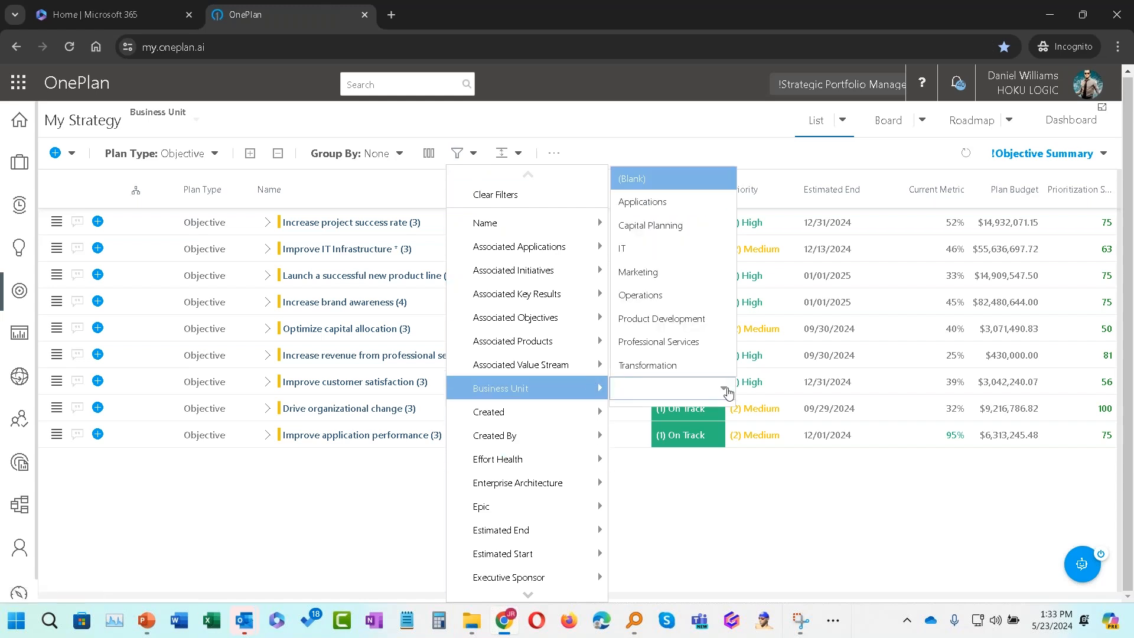
left_click(677, 275)
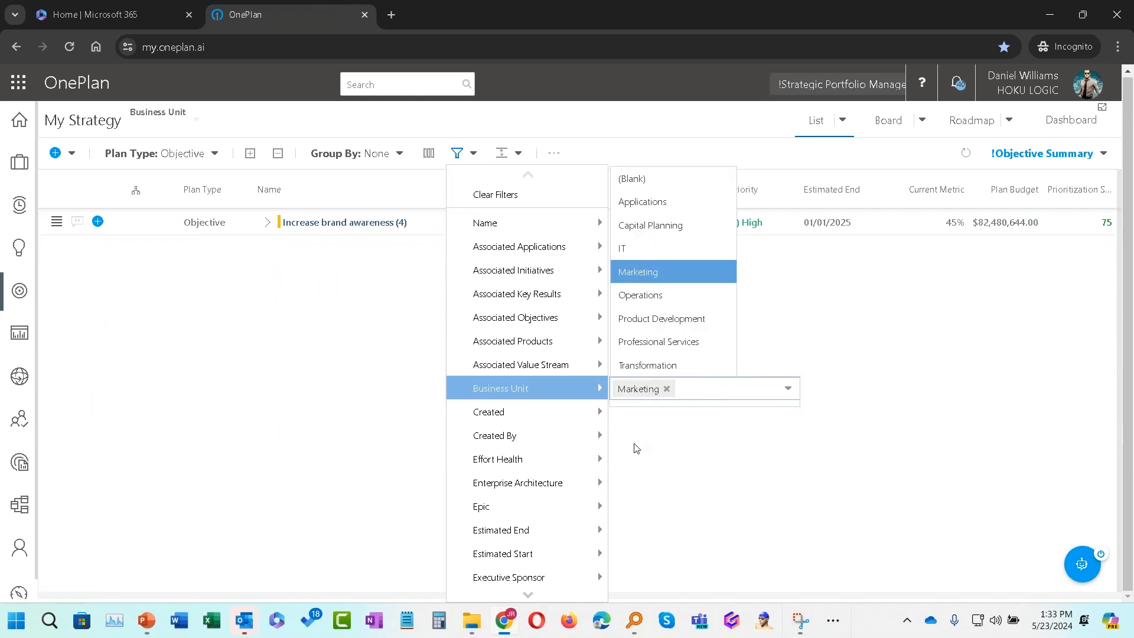
left_click(266, 227)
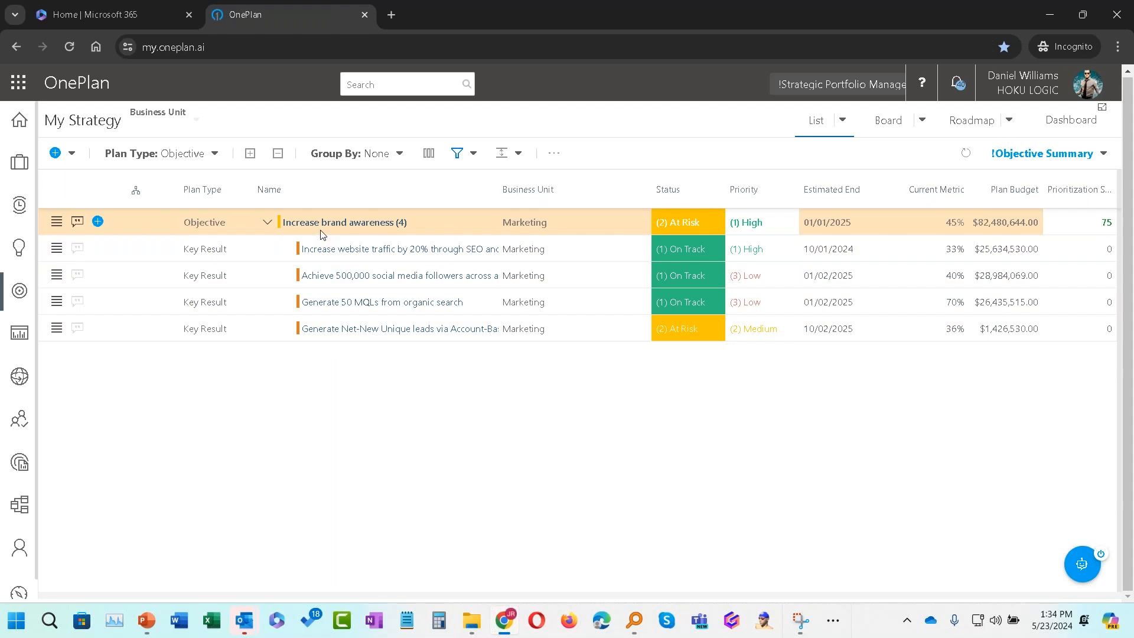
Step: Open the 'Increase website traffic by 20%' key result and review its details and associated plans
left_click(1078, 567)
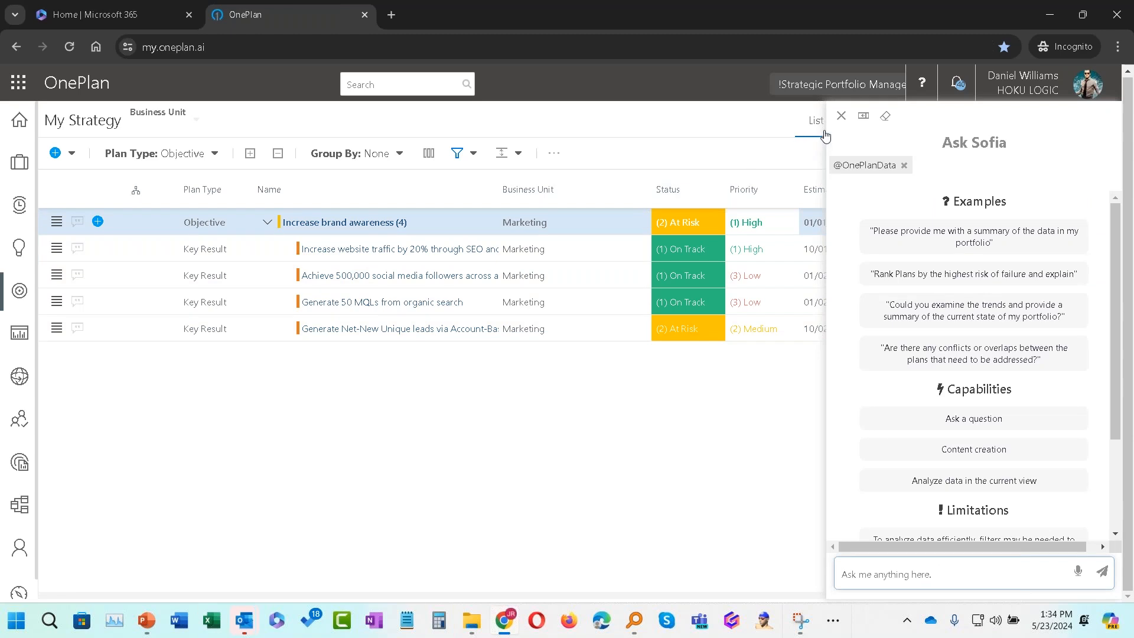
left_click(840, 116)
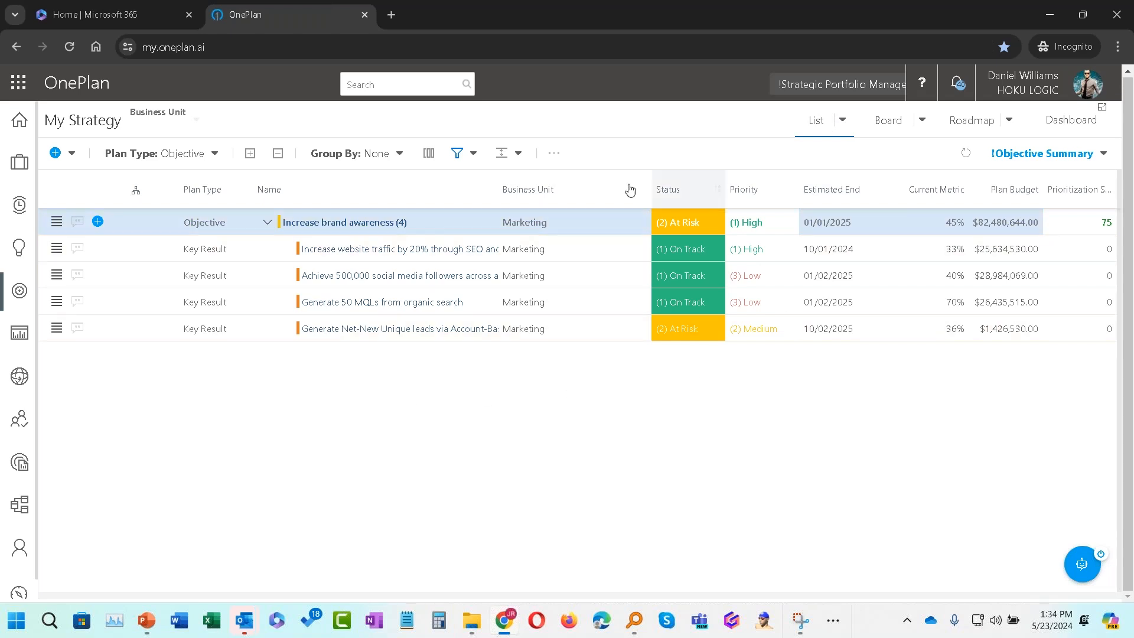
left_click(332, 251)
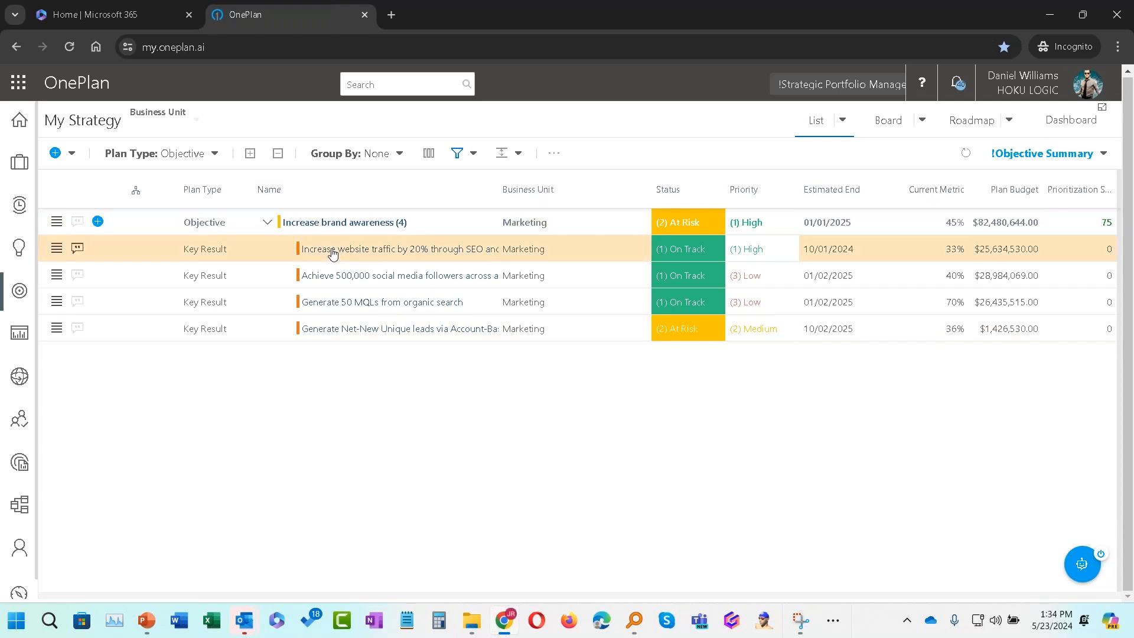
scroll(392, 430, "down", 5)
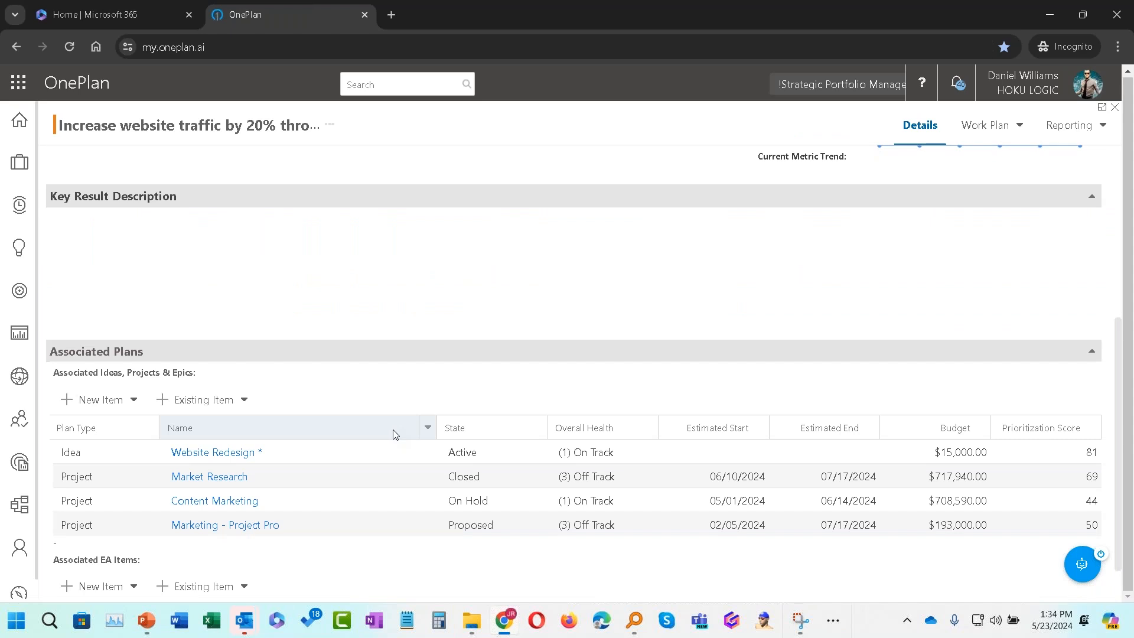
scroll(393, 434, "down", 1)
scroll(381, 430, "up", 3)
scroll(343, 397, "down", 2)
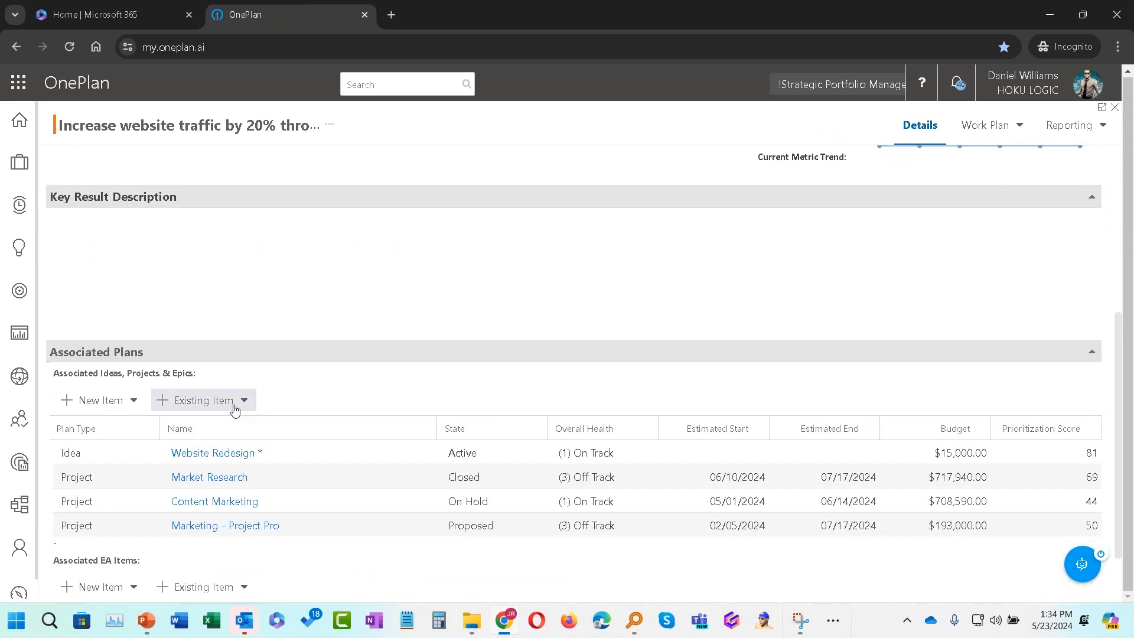
scroll(225, 525, "down", 1)
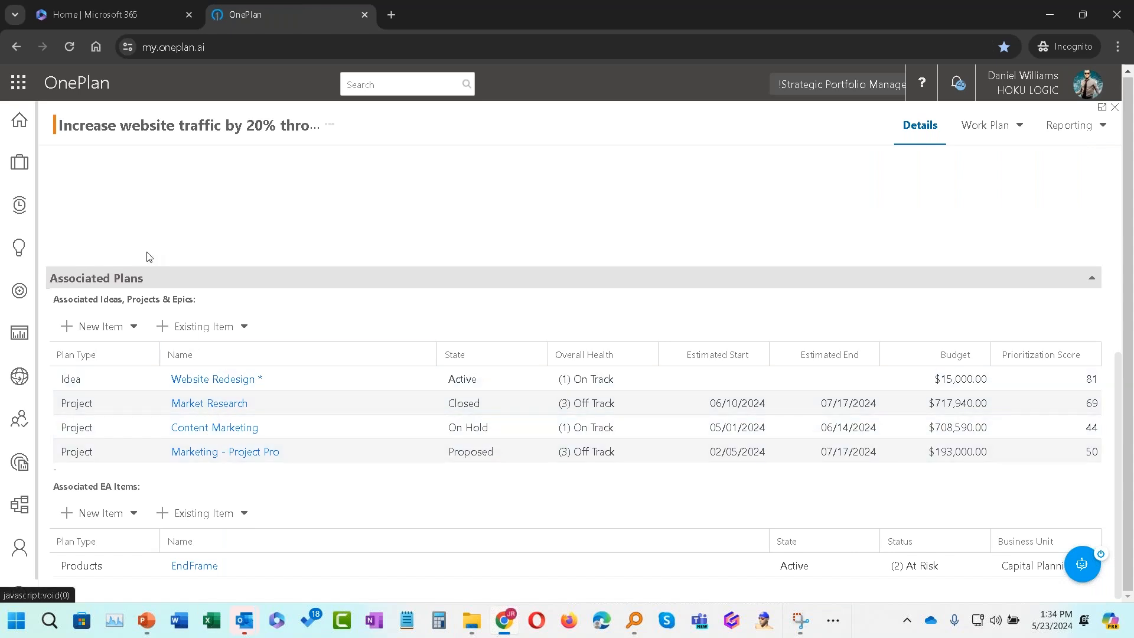
scroll(197, 151, "up", 8)
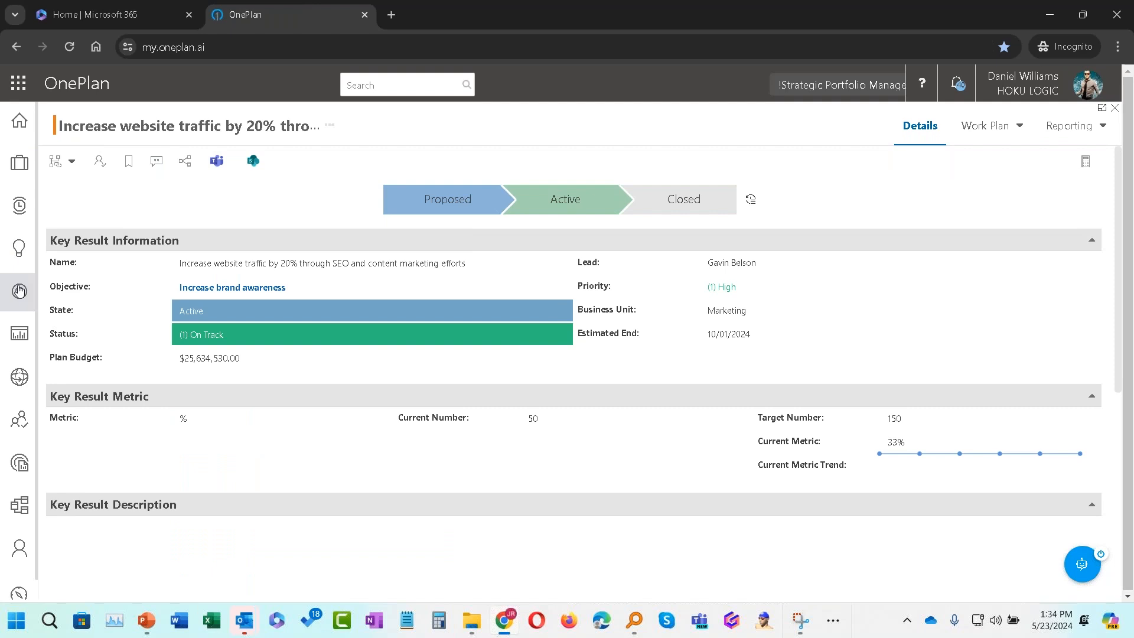
Step: Open the 'Achieve 500,000 social media followers' key result and review its associated plans
left_click(20, 290)
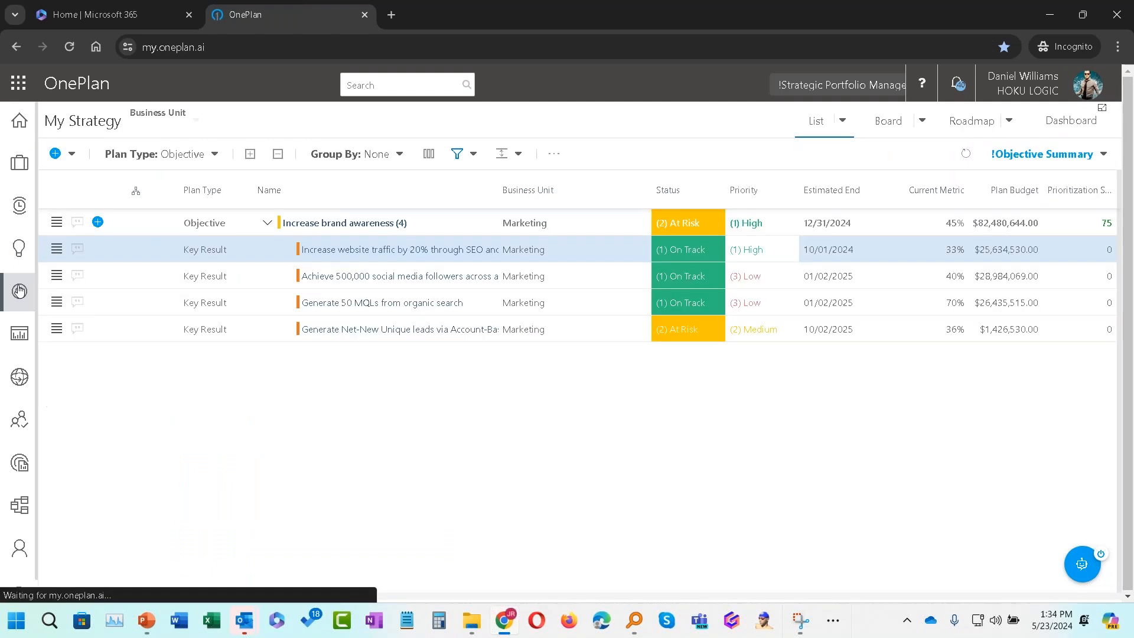
left_click(374, 275)
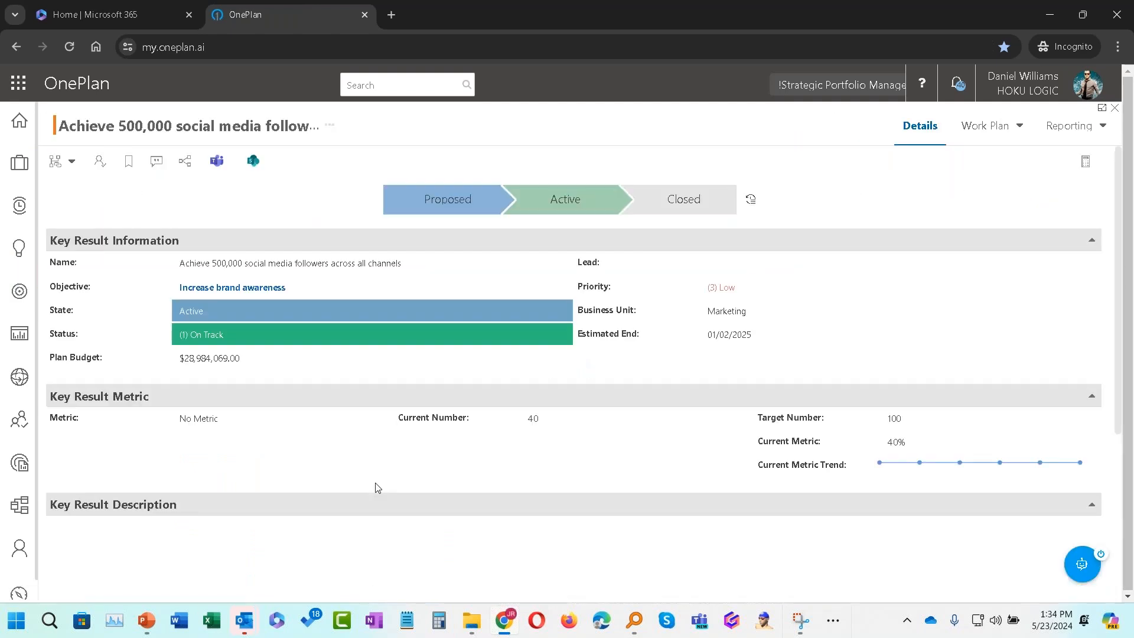
scroll(377, 487, "down", 6)
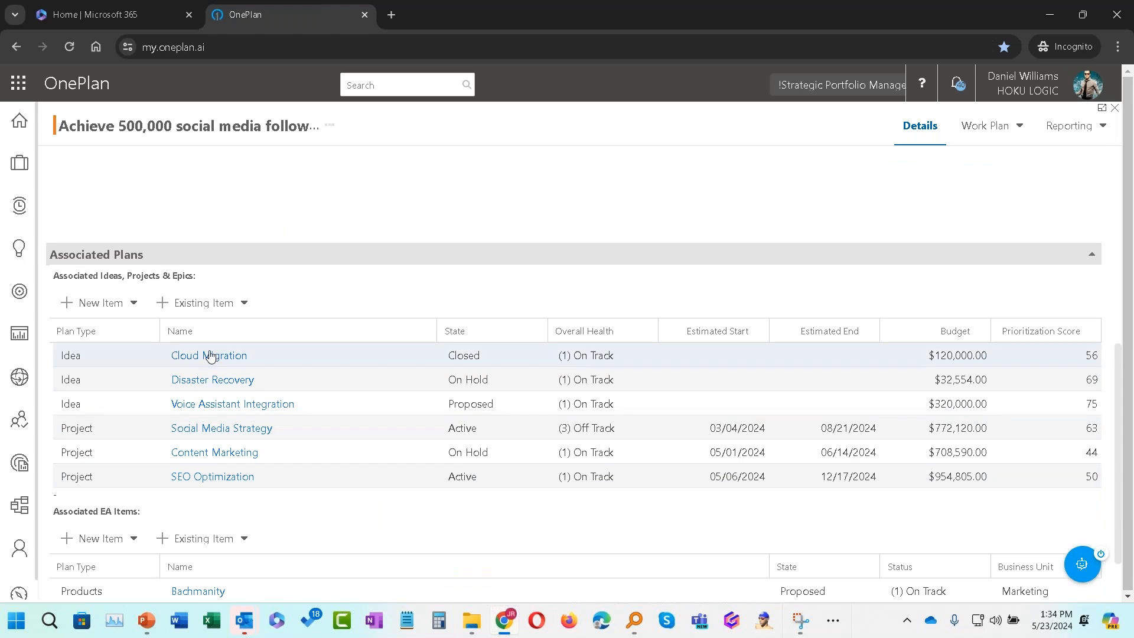
scroll(207, 359, "up", 6)
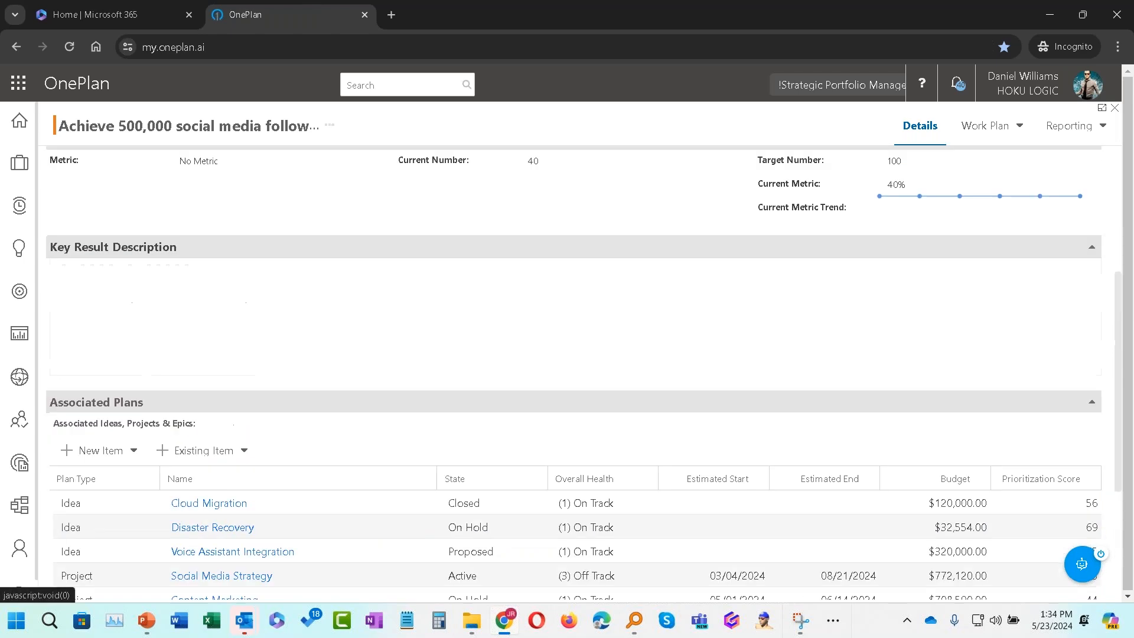
Step: Switch the My Strategy view to the Dashboard and sign in to Power BI to load the report
left_click(21, 298)
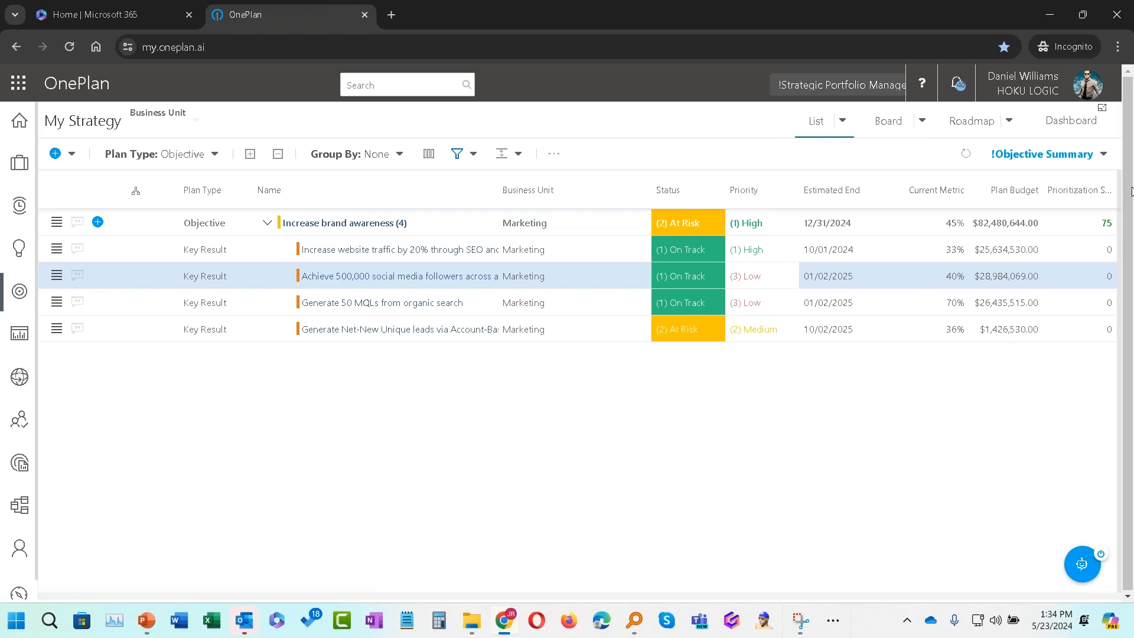
left_click(1055, 120)
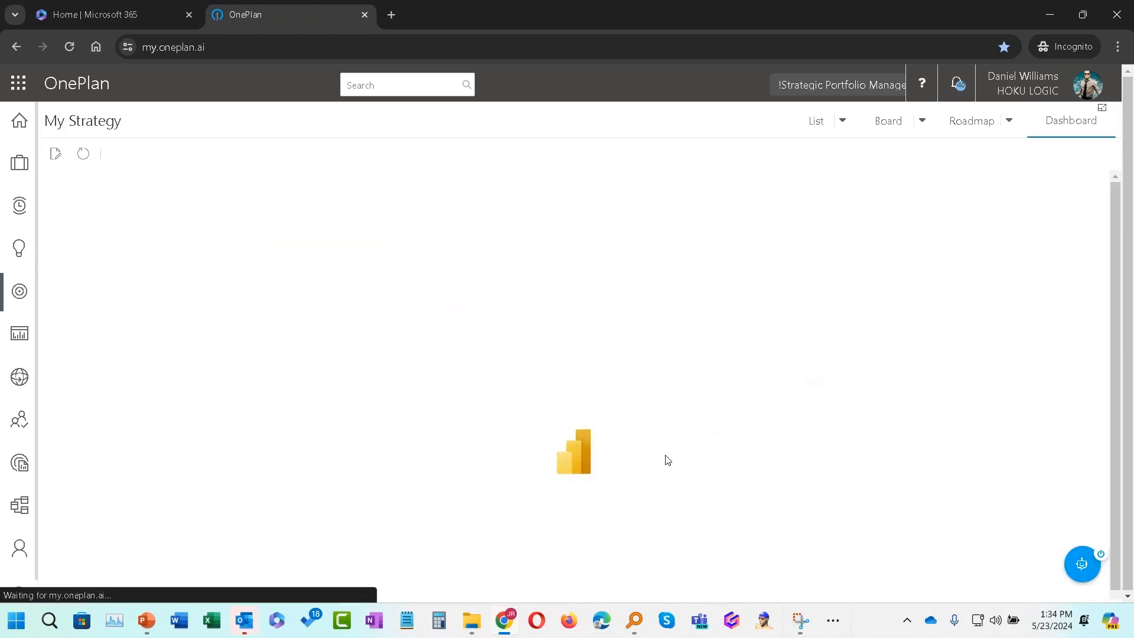
left_click(573, 488)
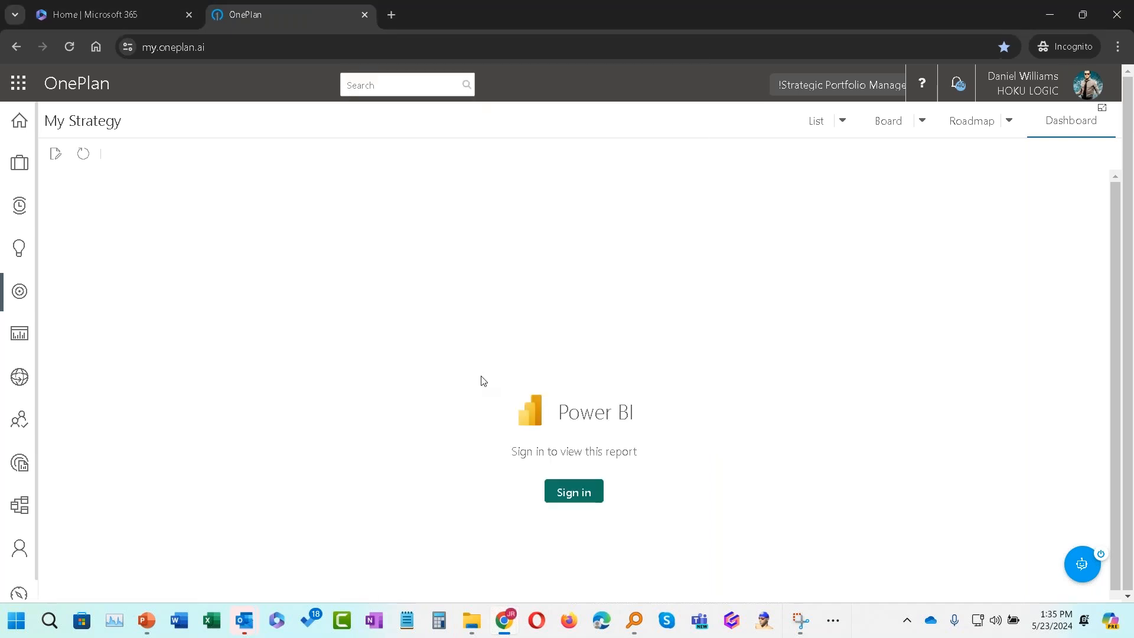
left_click(587, 494)
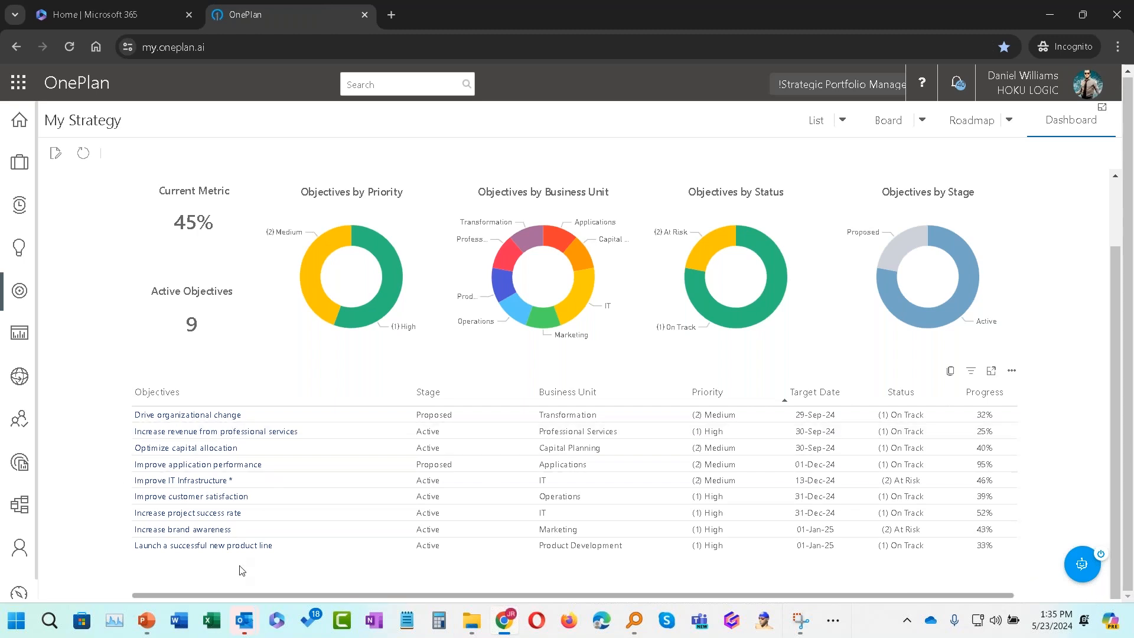
Step: Inspect the Objectives by Business Unit chart and filter the dashboard to the Increase brand awareness objective
left_click_drag(245, 596, 141, 583)
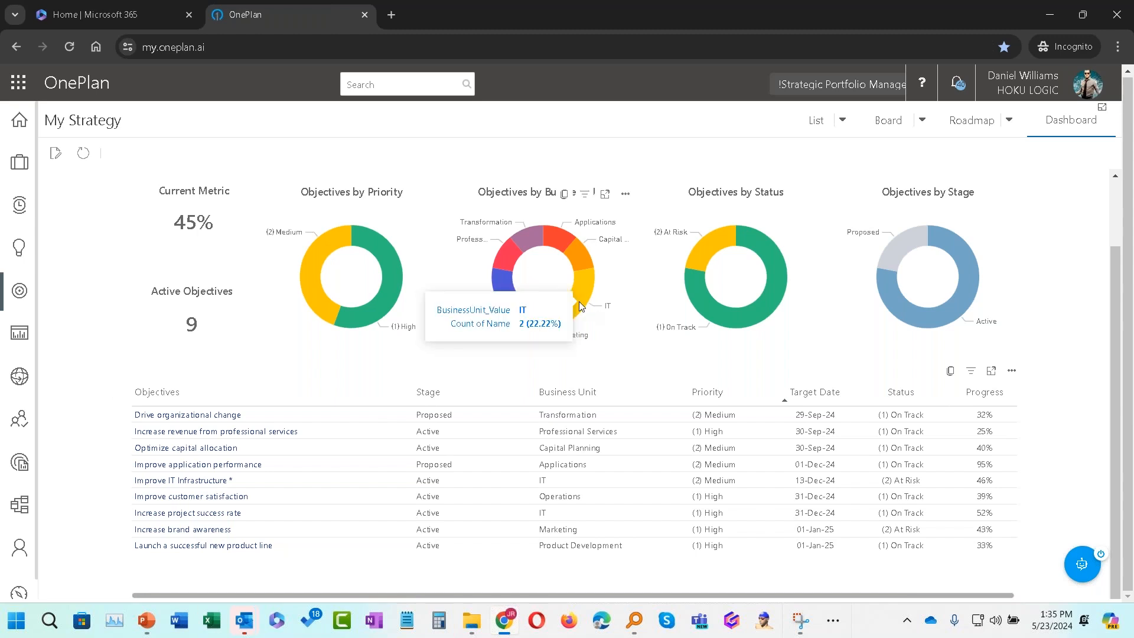
mouse_move(542, 322)
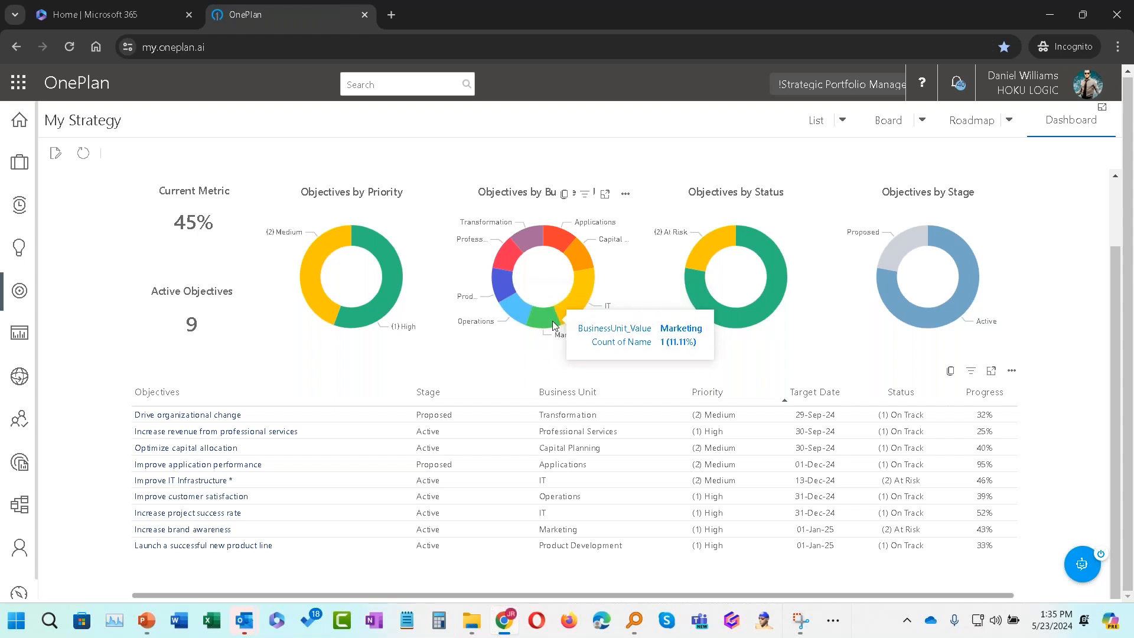
mouse_move(589, 292)
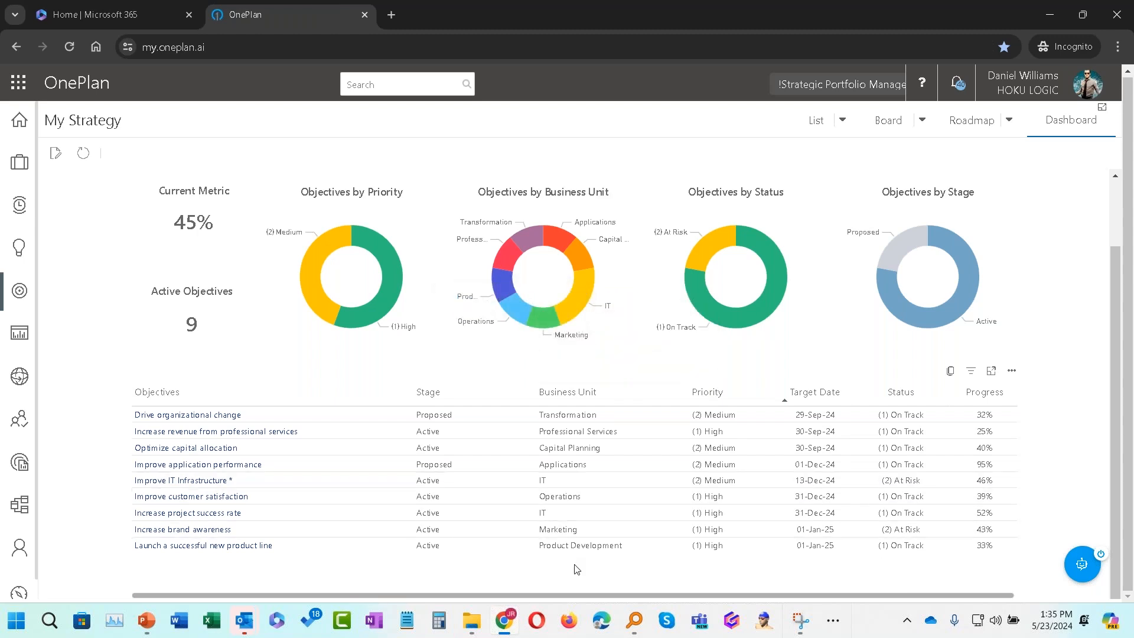
left_click(211, 534)
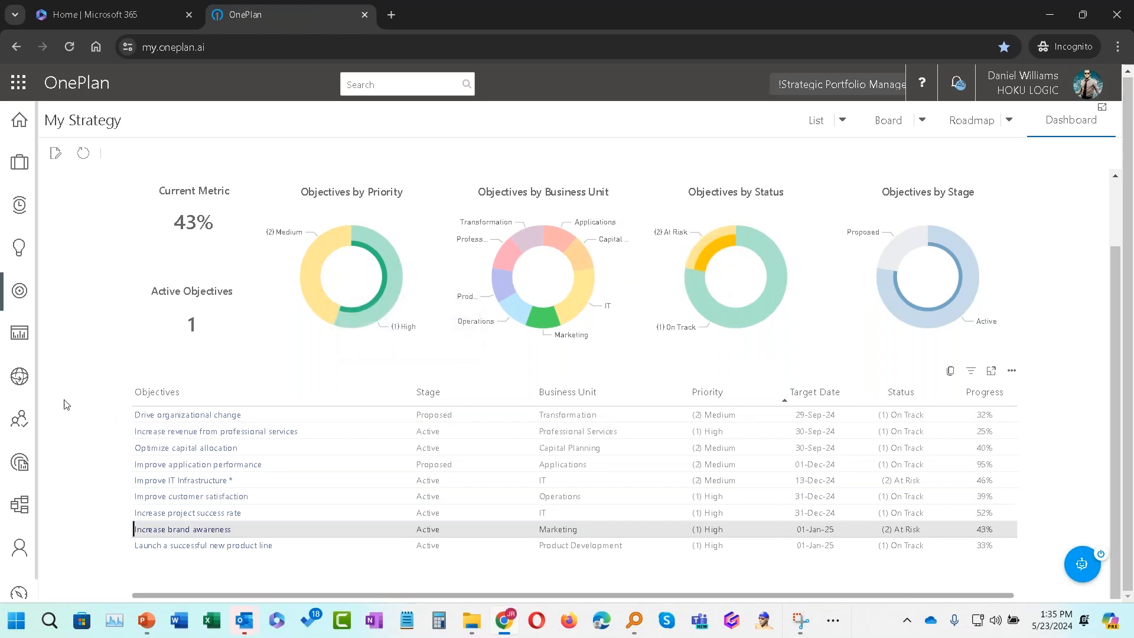
Step: Open My Portfolio and browse its list of projects and epics
left_click(18, 341)
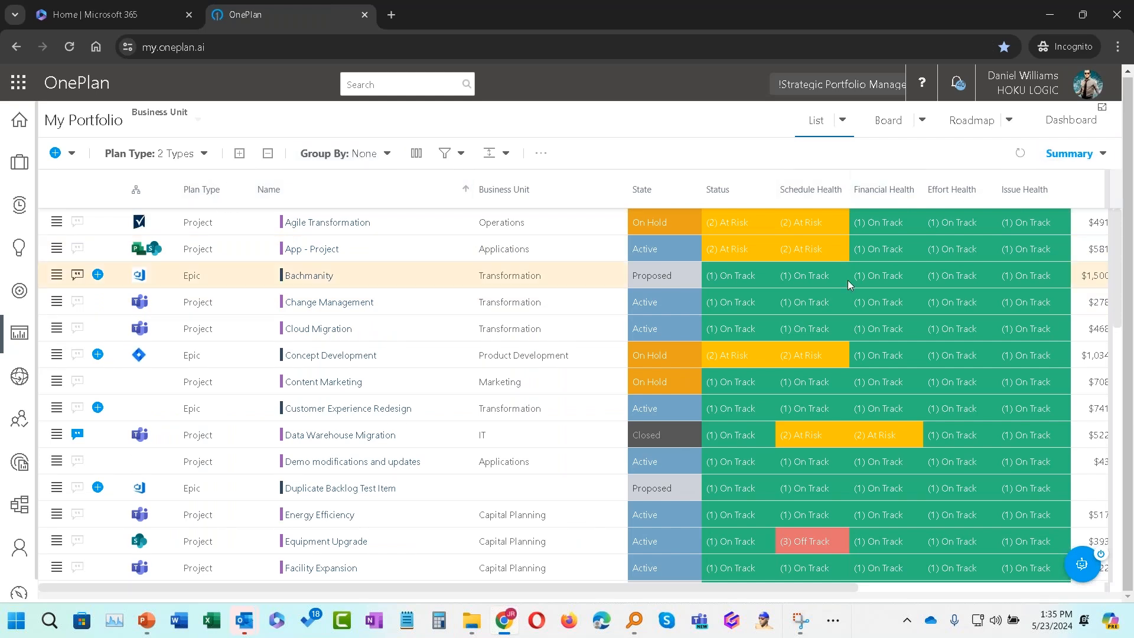
scroll(848, 279, "down", 5)
scroll(829, 380, "up", 5)
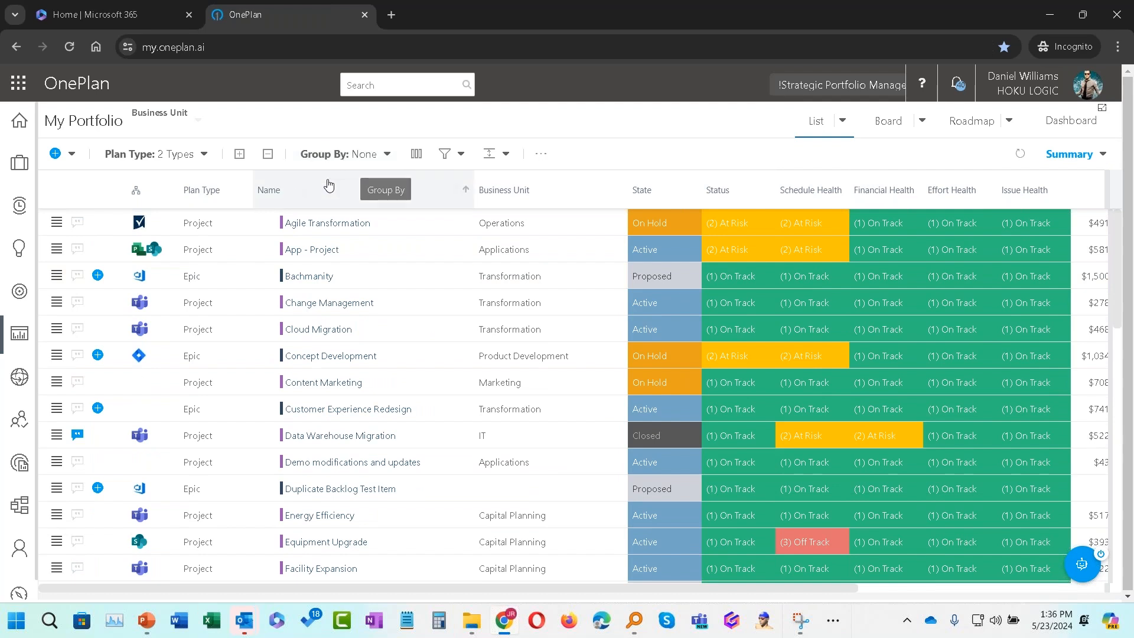
Step: Switch the portfolio list to the Gantt view
left_click(541, 153)
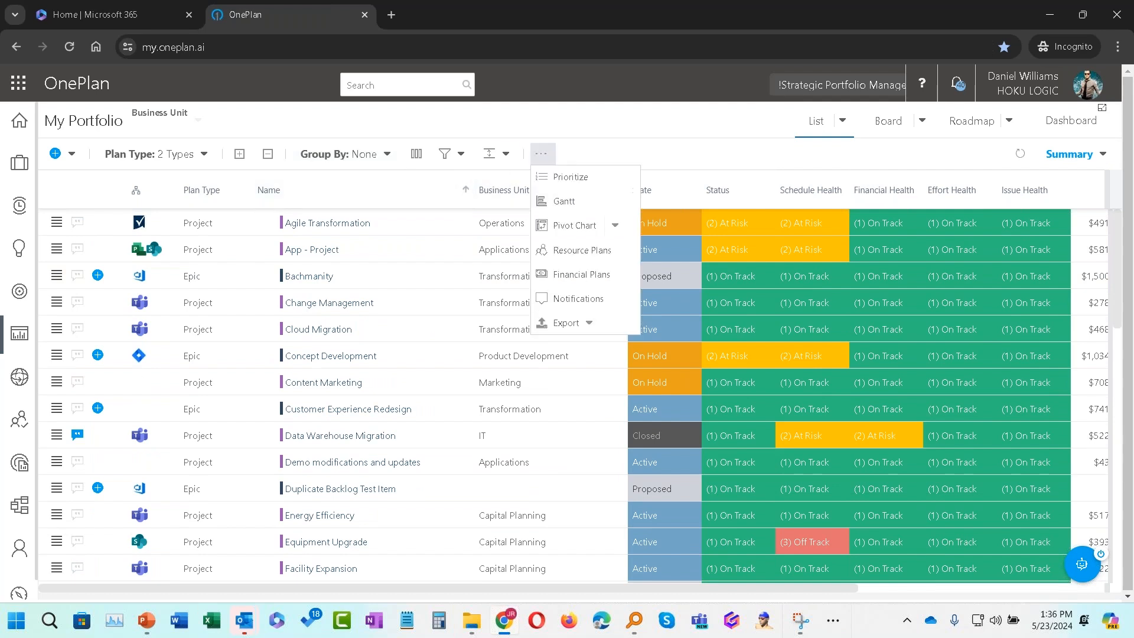
left_click(544, 200)
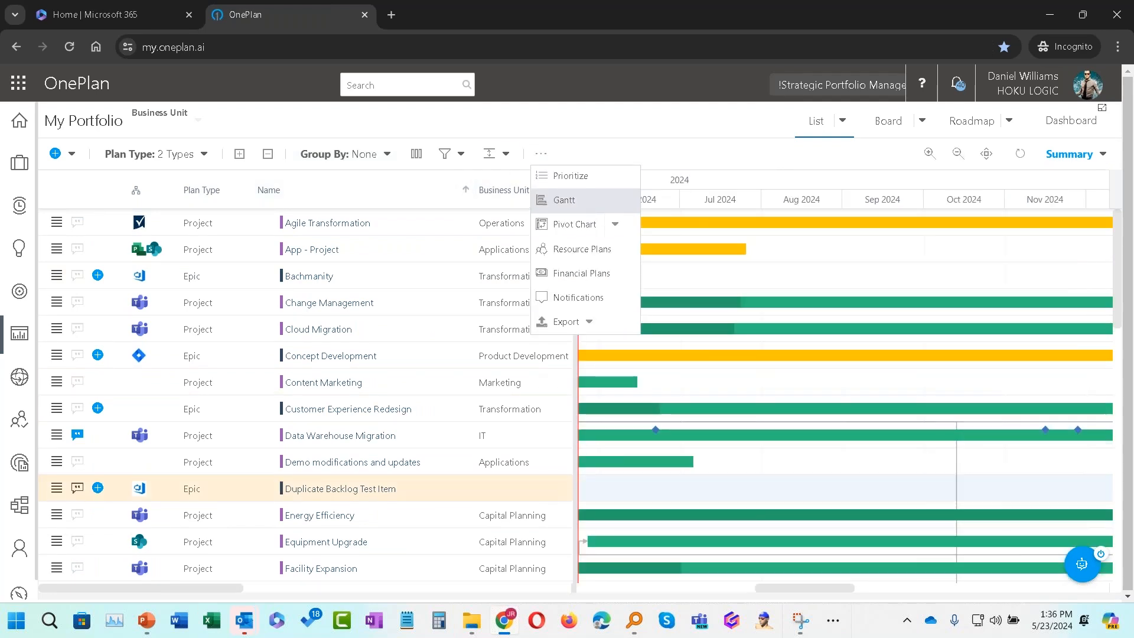
left_click_drag(824, 592, 780, 591)
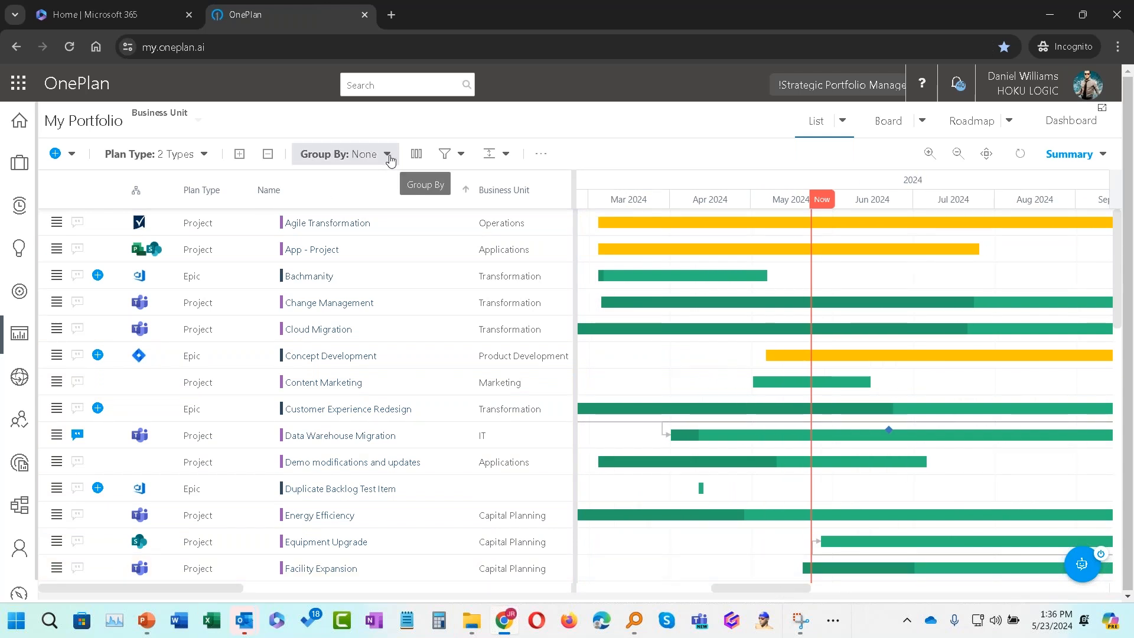
Step: Filter the portfolio by Business Unit to show only Marketing plans
left_click(460, 155)
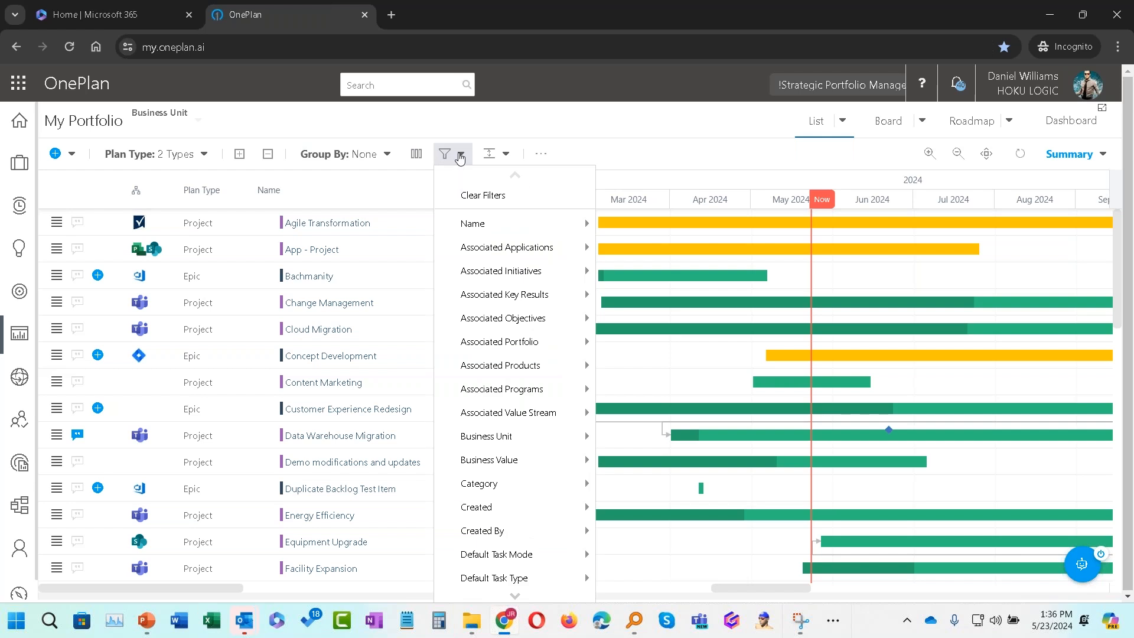
mouse_move(510, 437)
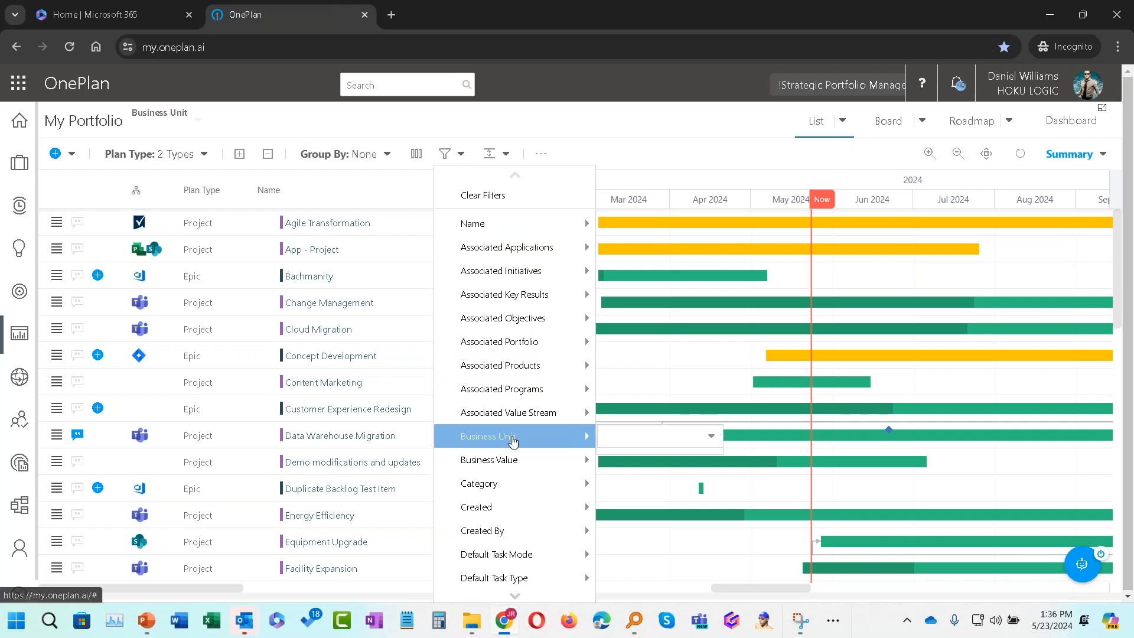
left_click(711, 436)
left_click(664, 329)
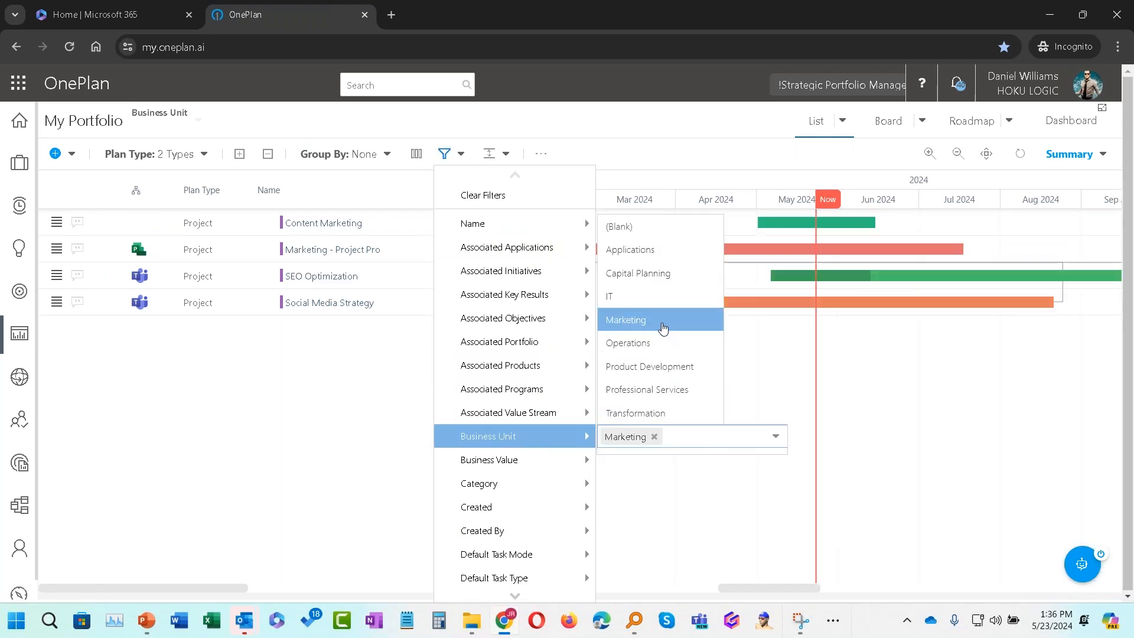
left_click(594, 111)
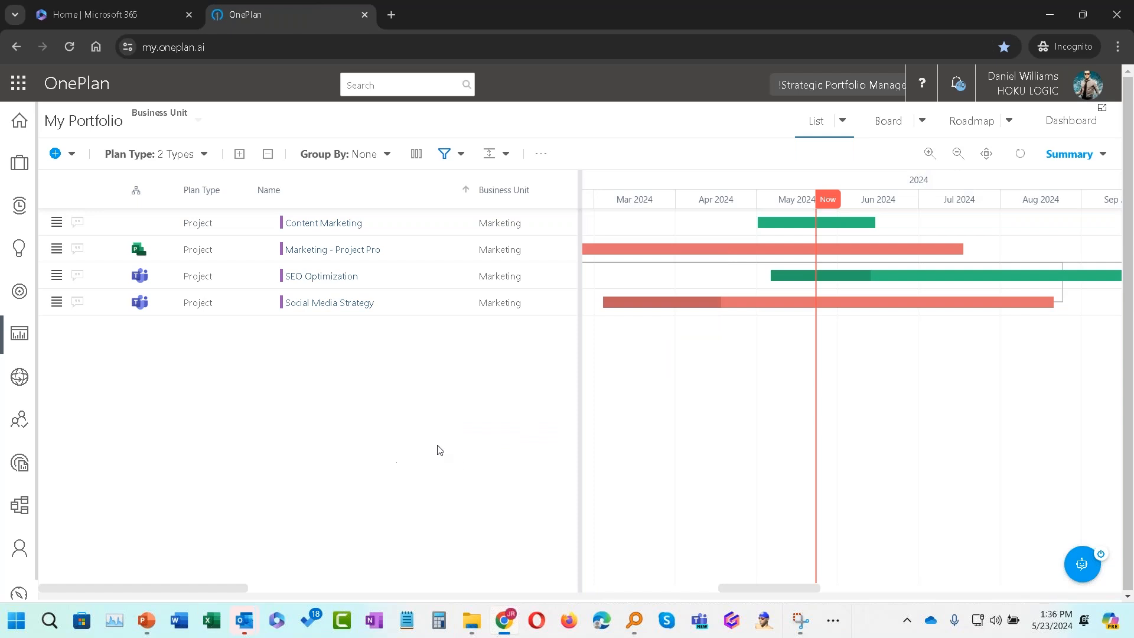
Step: Inspect the Marketing - Project Pro timeline bar and open the project in Quick Edit
left_click_drag(781, 588, 765, 583)
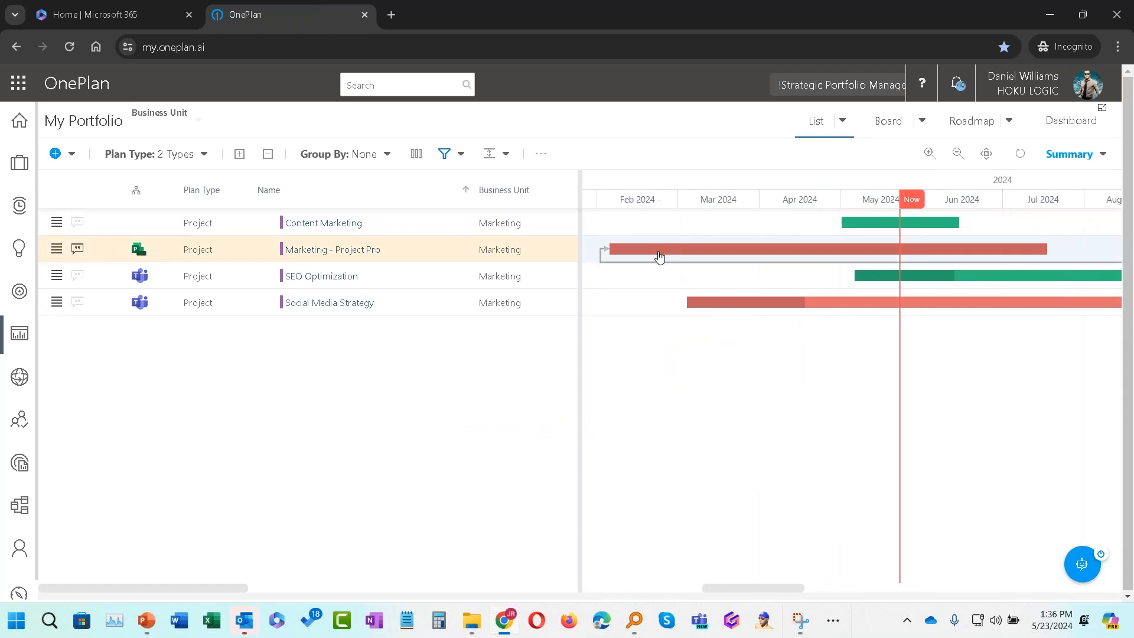
mouse_move(659, 257)
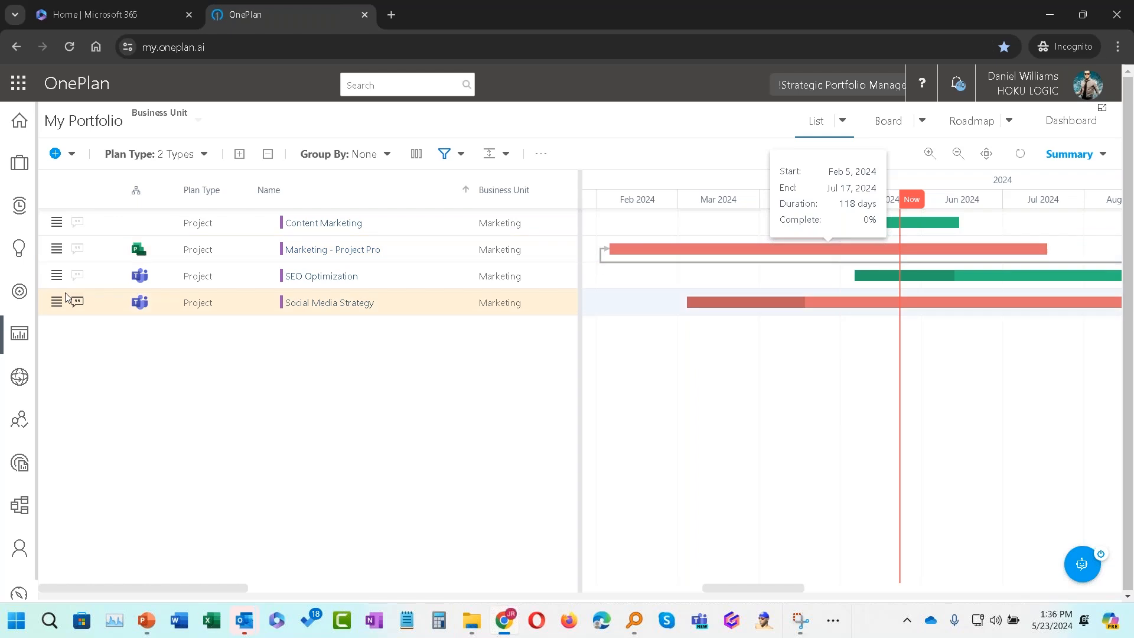
left_click(55, 249)
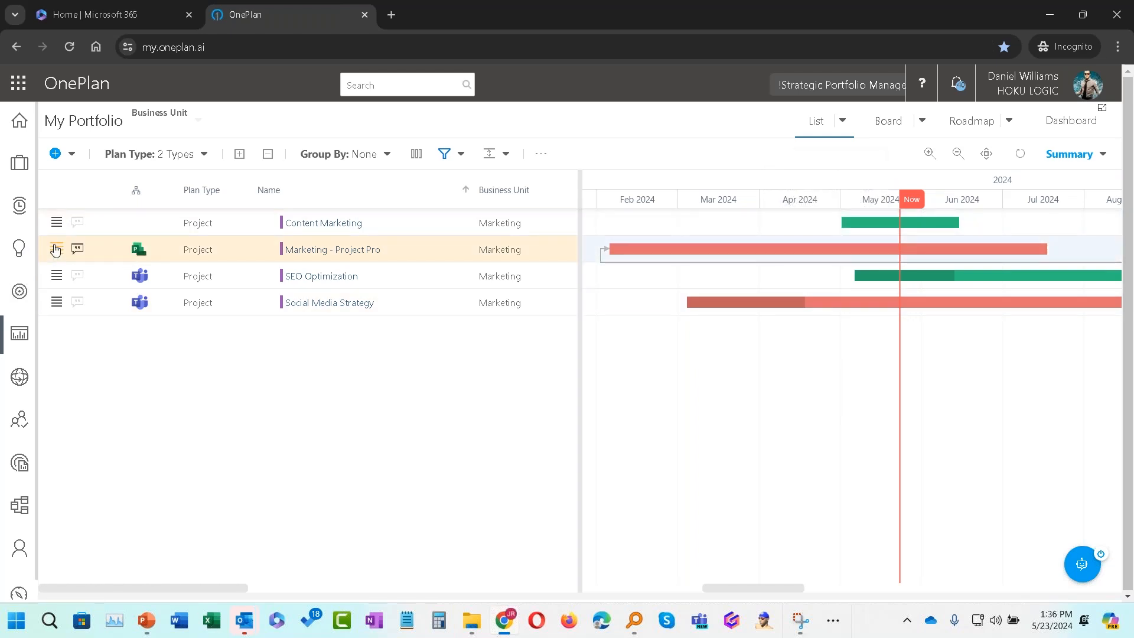
left_click(55, 249)
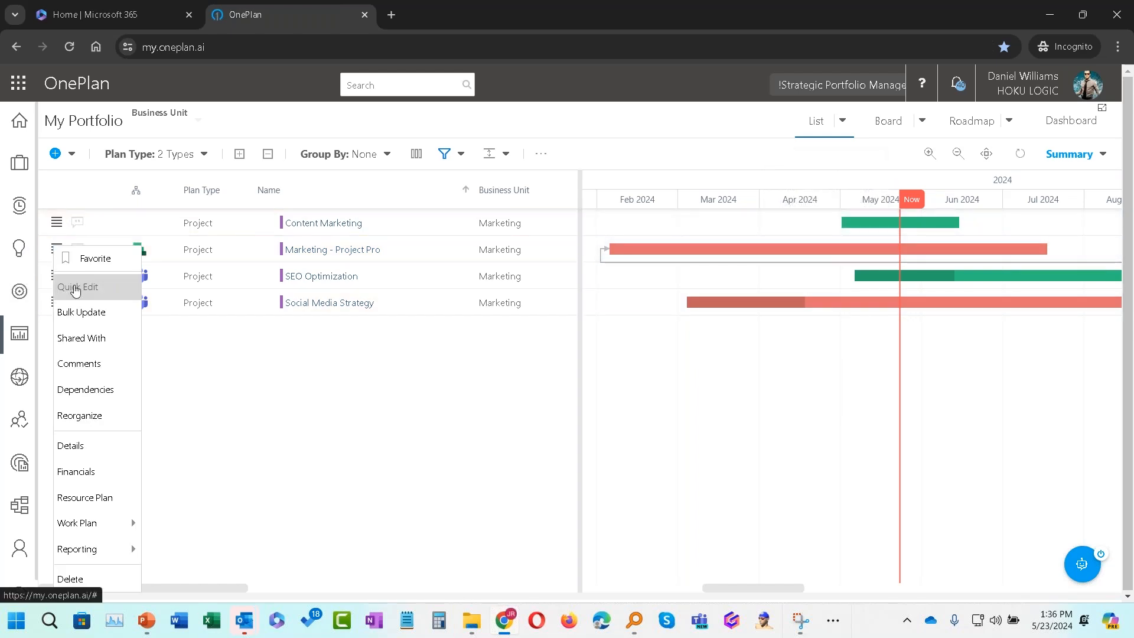
left_click(83, 284)
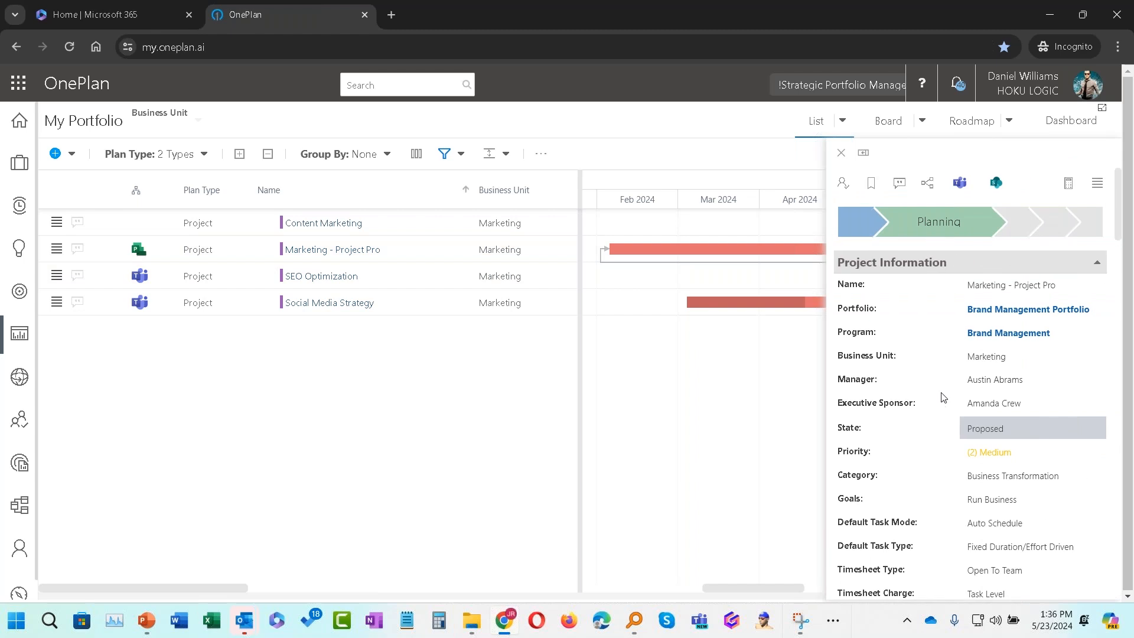
Step: Scroll through the project's information, business case, effort and health details in Quick Edit, then close it
scroll(961, 386, "down", 1)
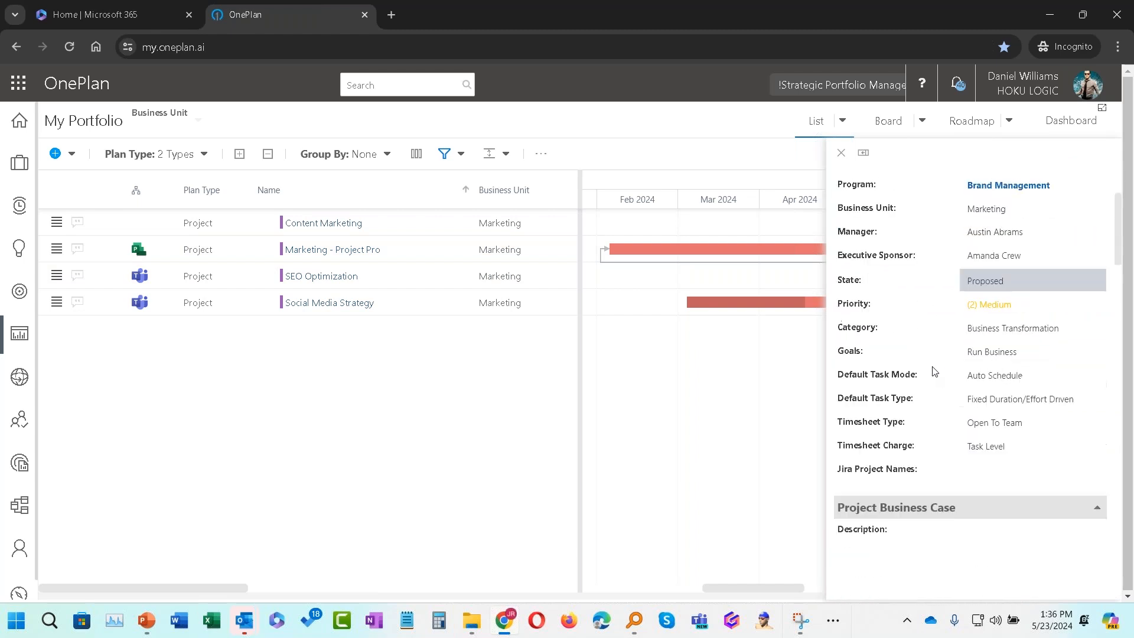
scroll(935, 370, "down", 5)
scroll(933, 371, "down", 15)
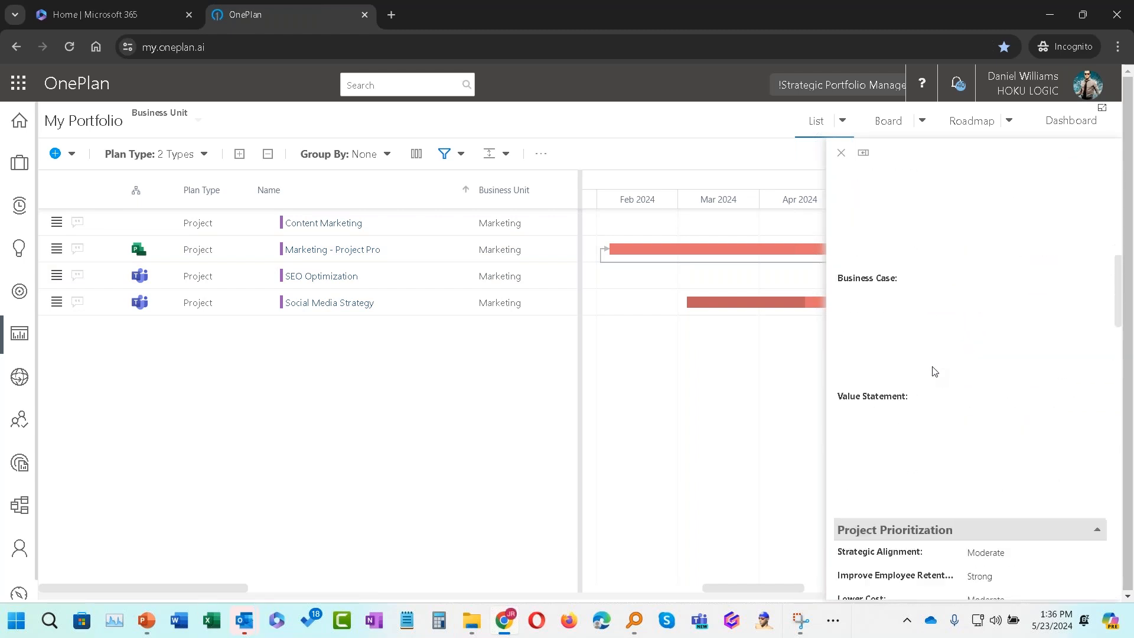
scroll(925, 373, "down", 2)
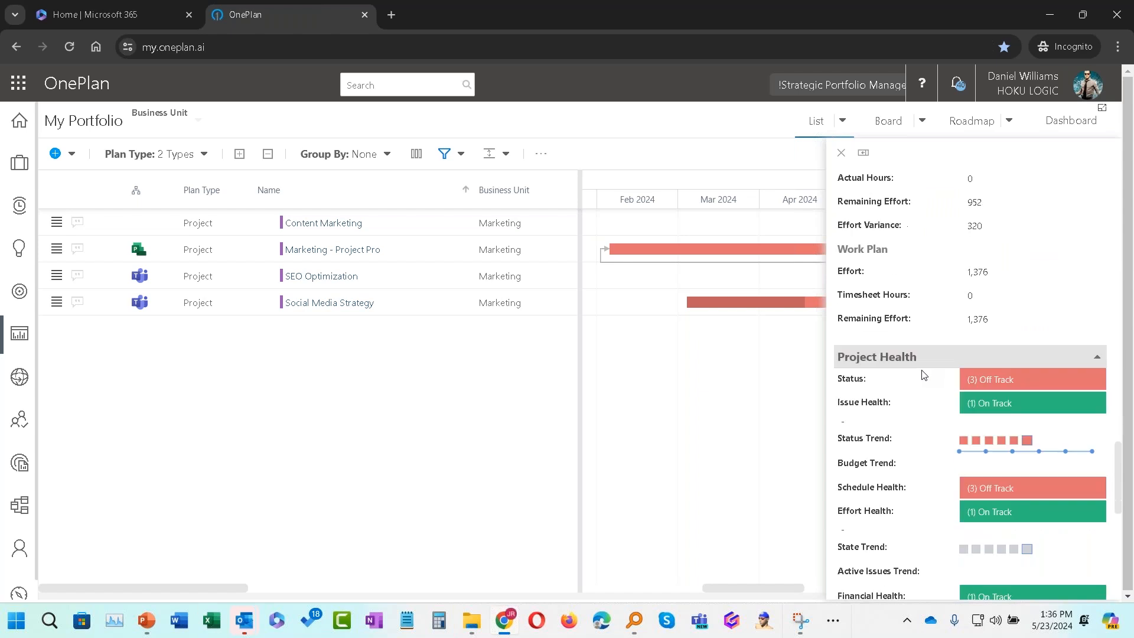
scroll(925, 375, "down", 1)
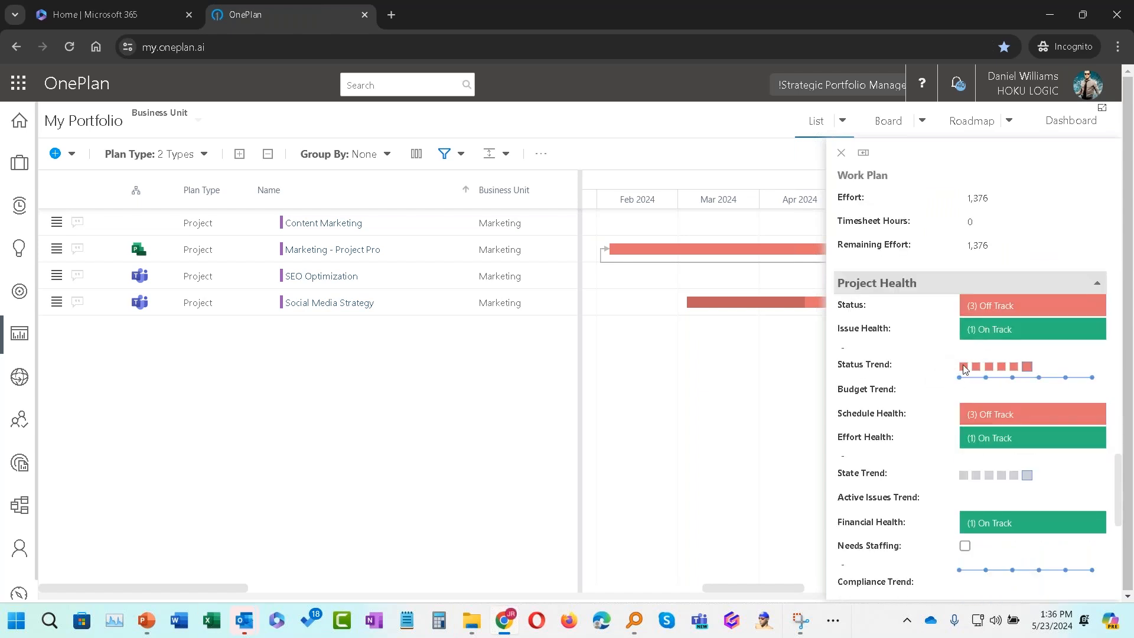
mouse_move(1005, 366)
scroll(977, 409, "down", 1)
scroll(983, 444, "up", 5)
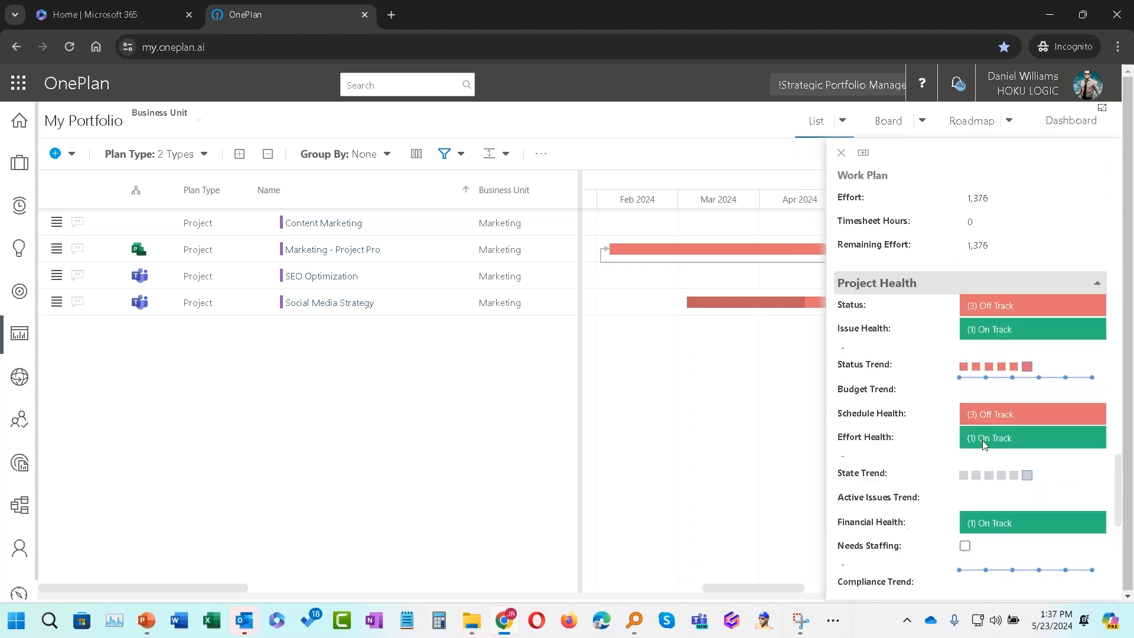
left_click(842, 154)
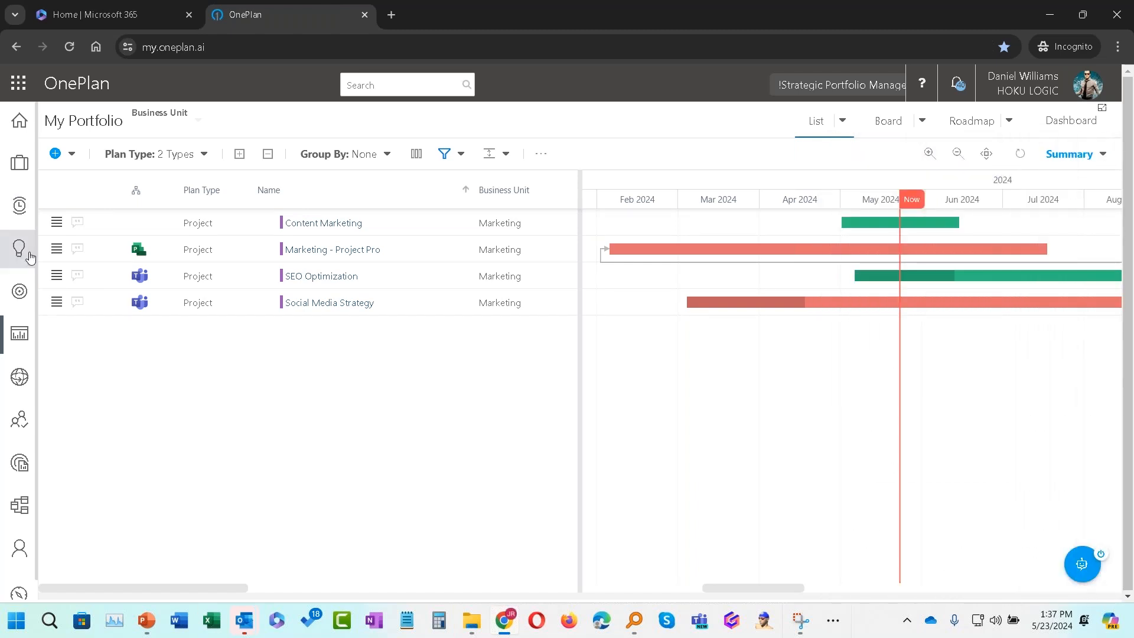
Step: Open the Marketing - Project Pro work plan and expand all its tasks
left_click(57, 249)
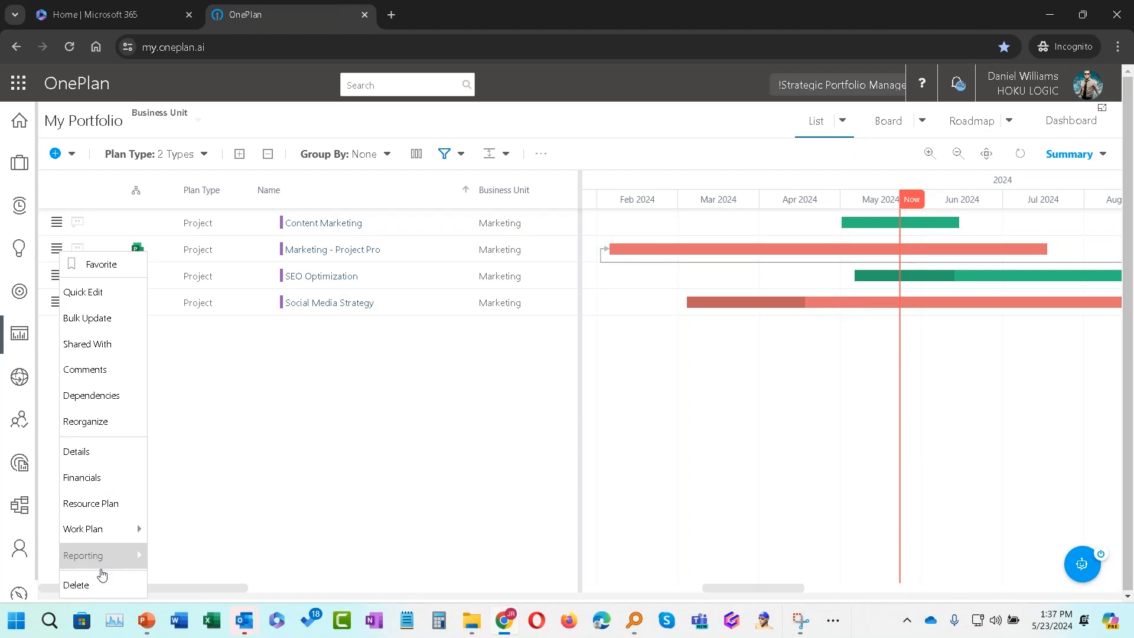
mouse_move(127, 527)
left_click(207, 531)
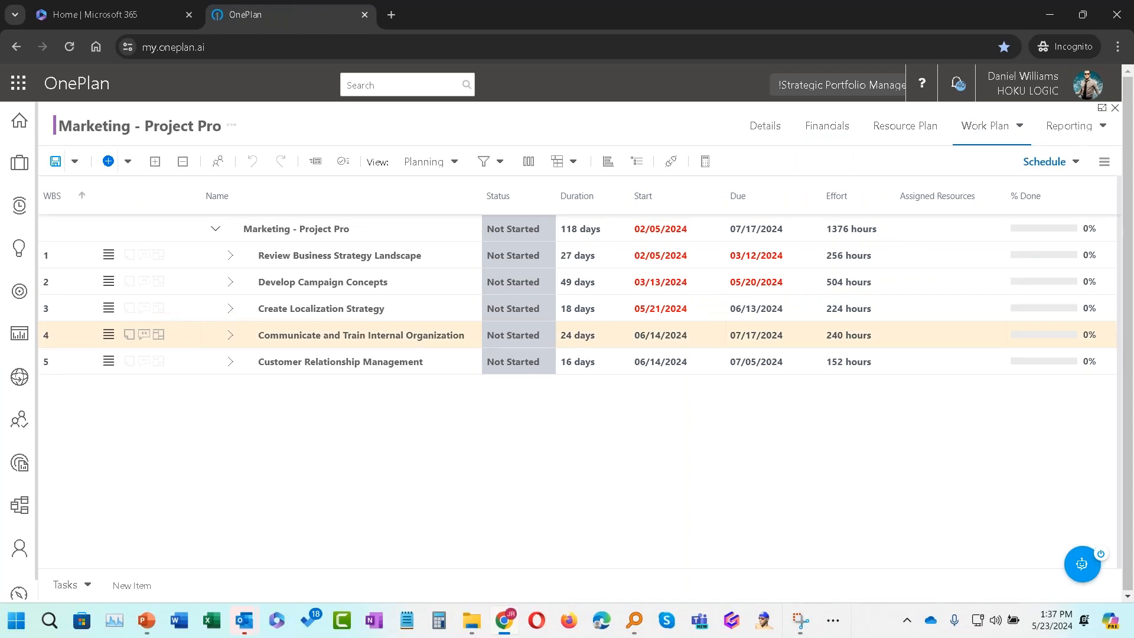
left_click(155, 162)
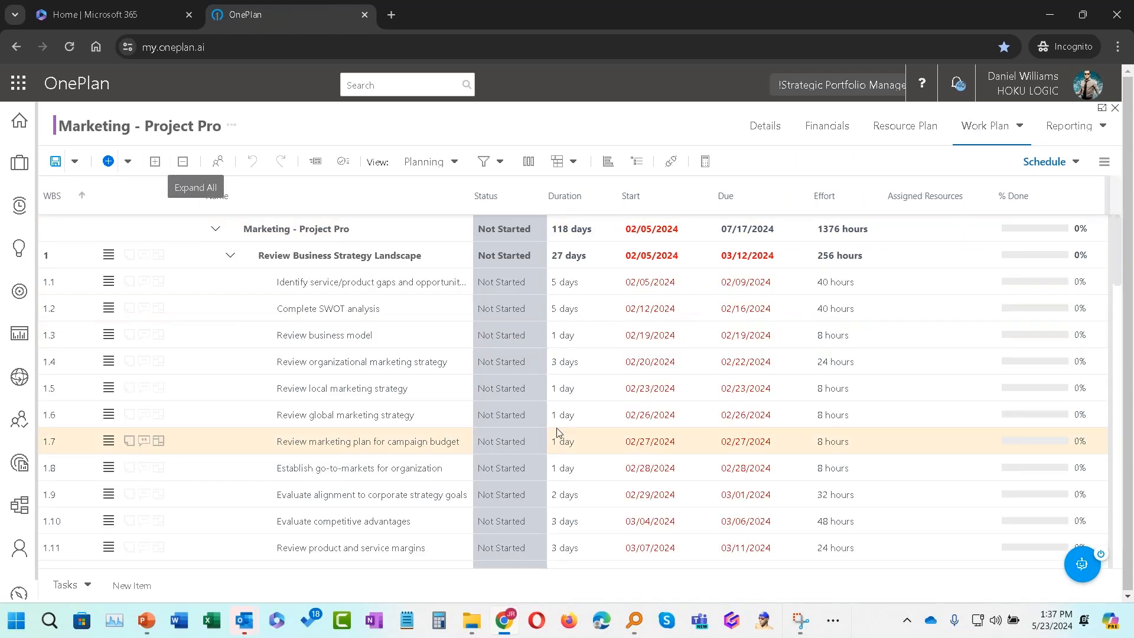
Step: Browse the work plan tasks, collapse the first two summary tasks, and close the plan
scroll(652, 342, "down", 1)
scroll(662, 355, "up", 1)
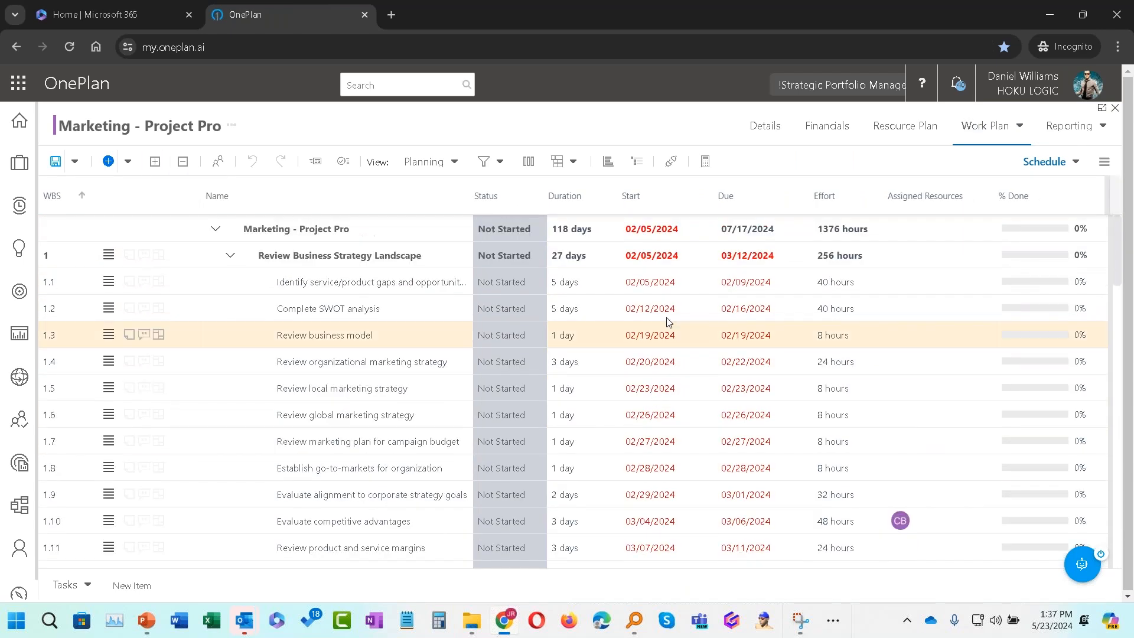
scroll(691, 319, "down", 1)
scroll(689, 392, "up", 4)
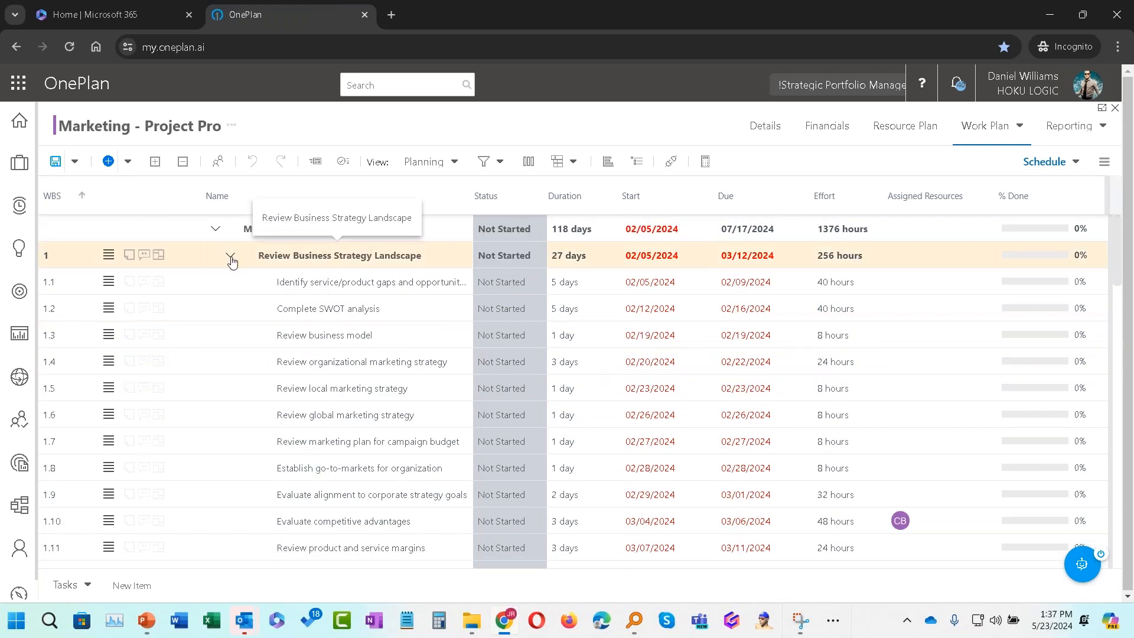
left_click(228, 259)
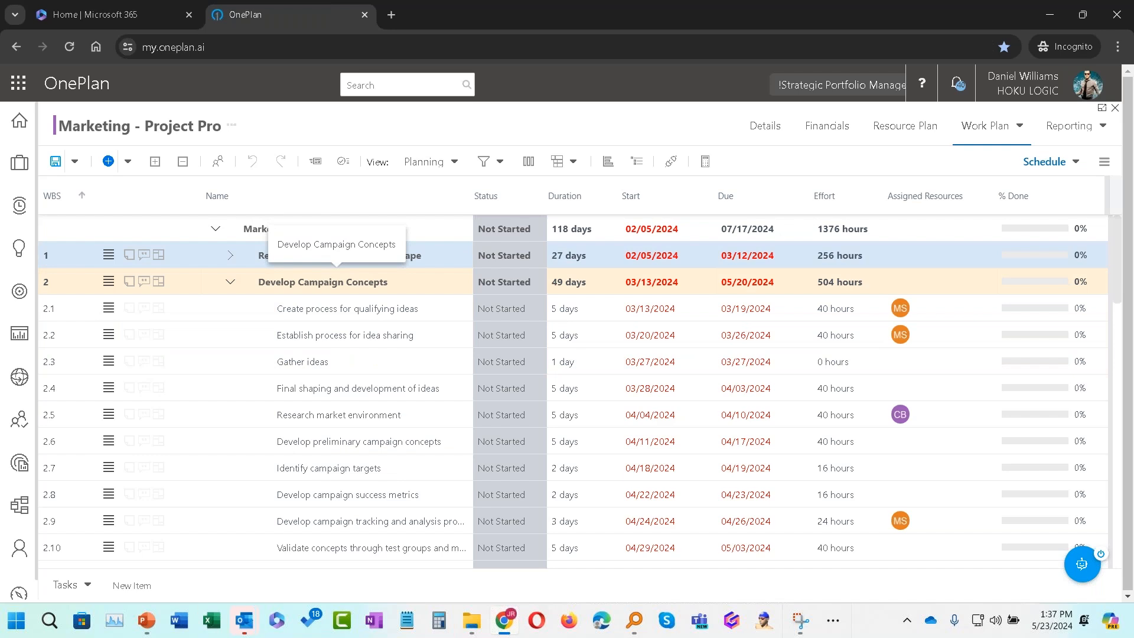
left_click(232, 283)
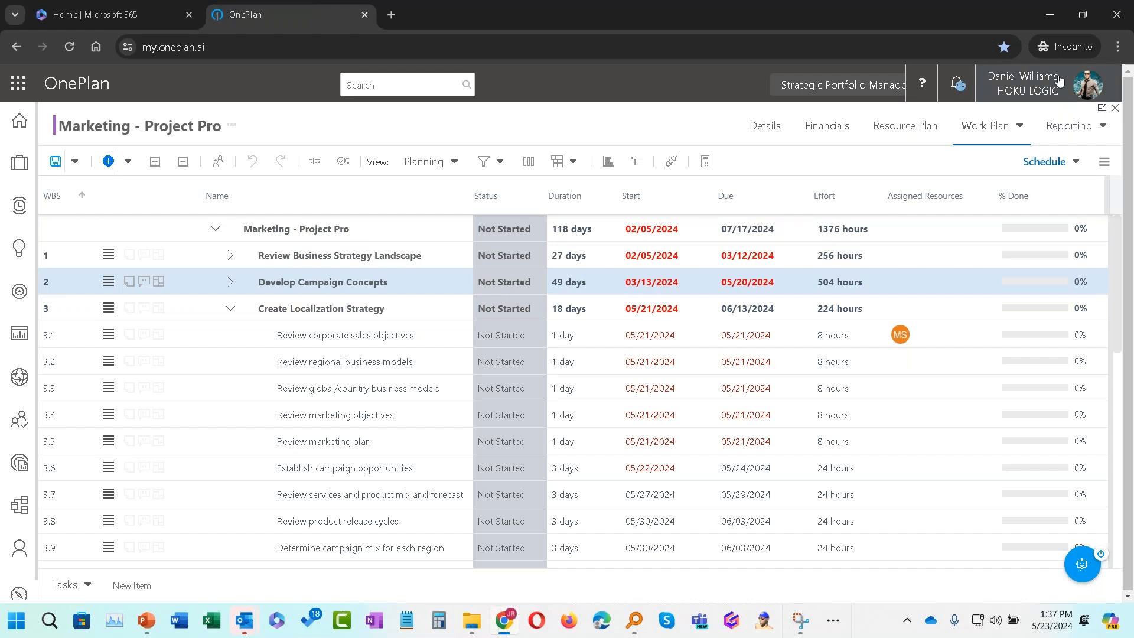
left_click(1115, 109)
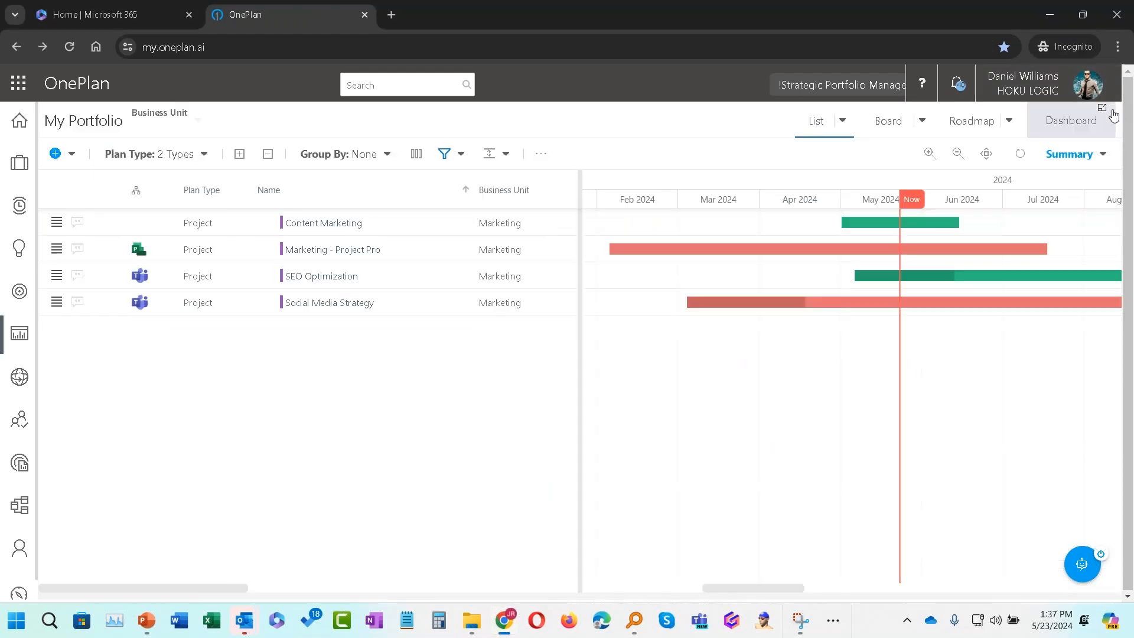
Step: Open the comments panel for Marketing - Project Pro and close it without commenting
left_click(57, 250)
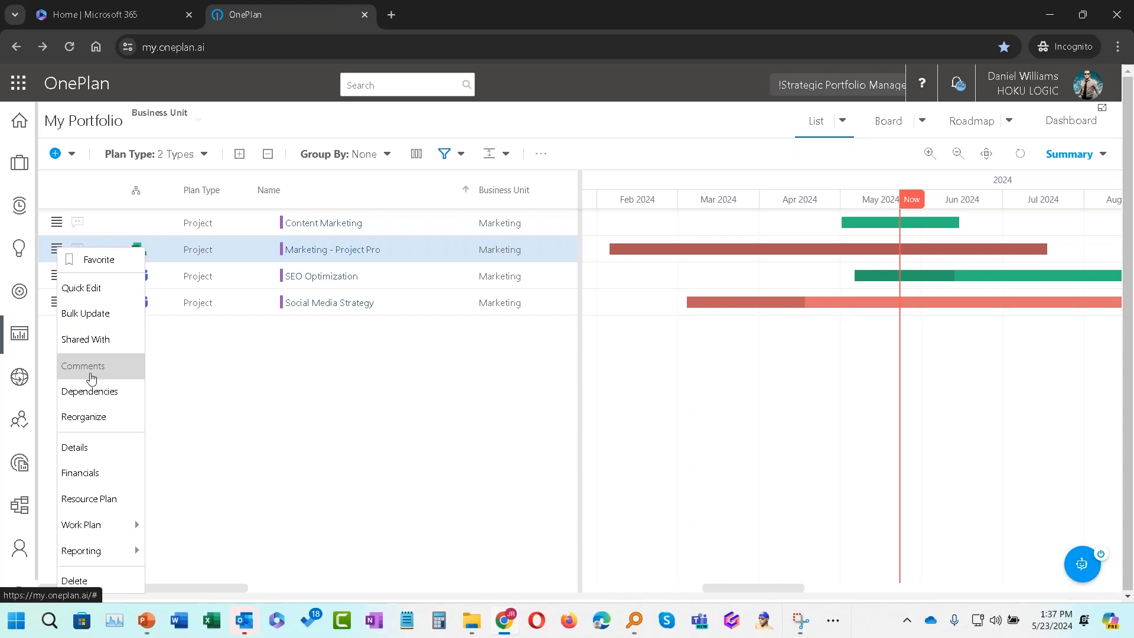
left_click(90, 376)
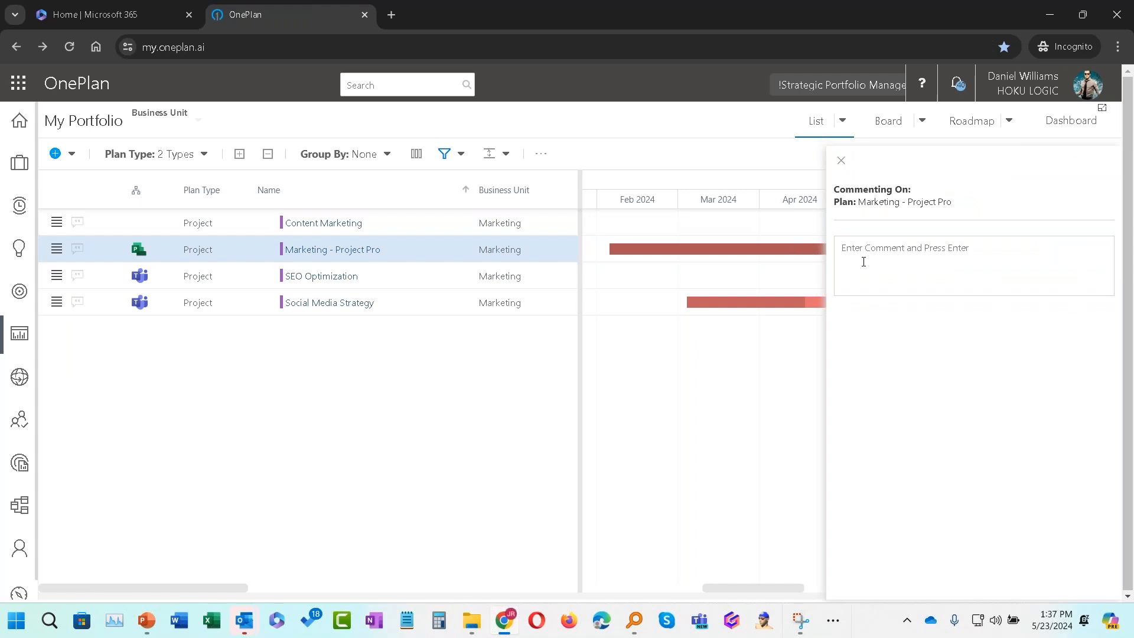
left_click(841, 162)
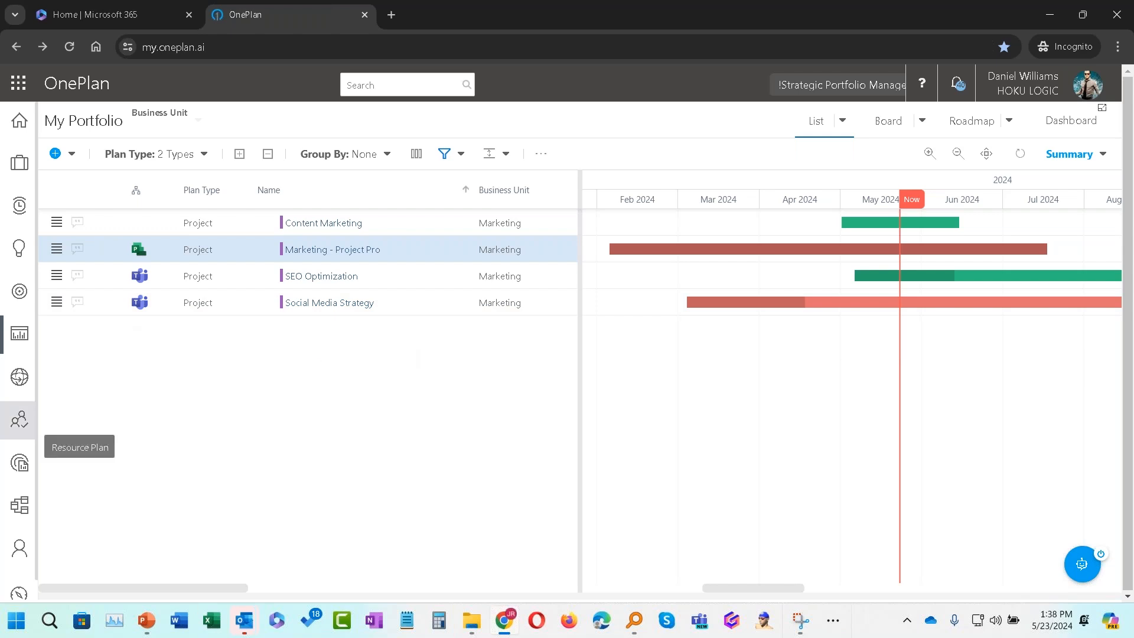
Step: Open the Resource Plan and expand the Marketing business unit's resources
left_click(23, 420)
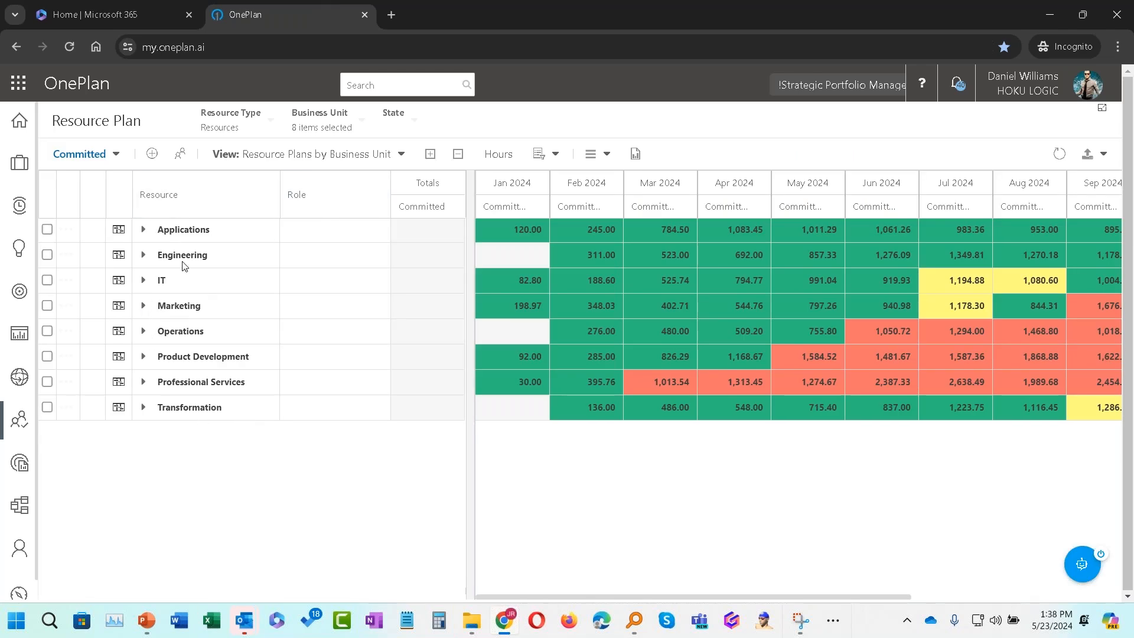
left_click(143, 306)
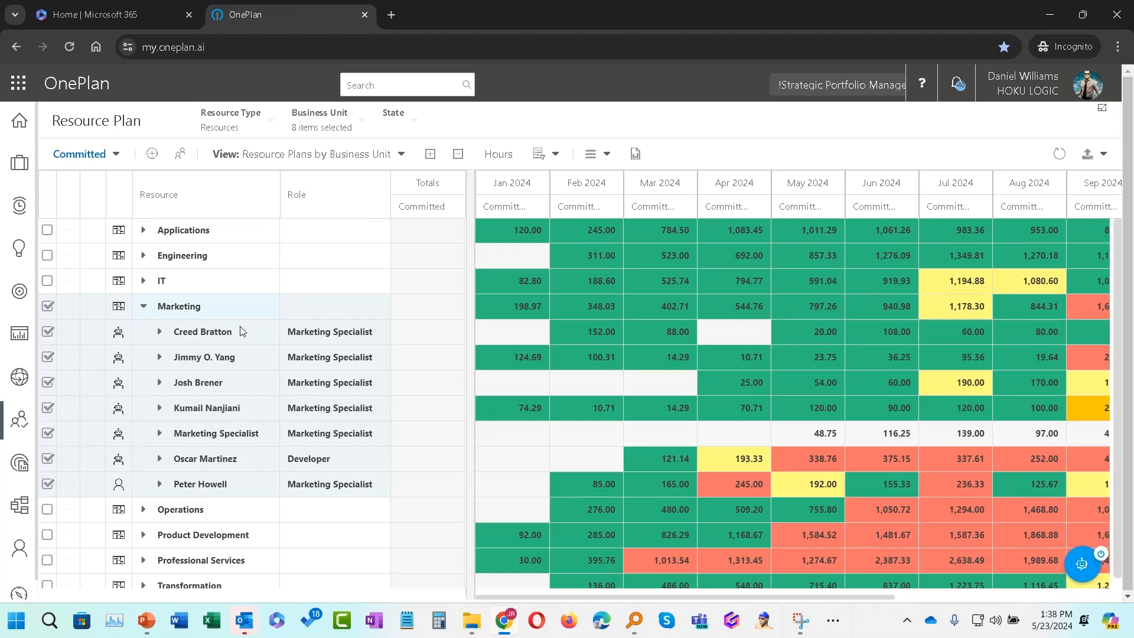
Step: Filter the Resource Plan's business units down to Marketing only, removing all other units
left_click(363, 126)
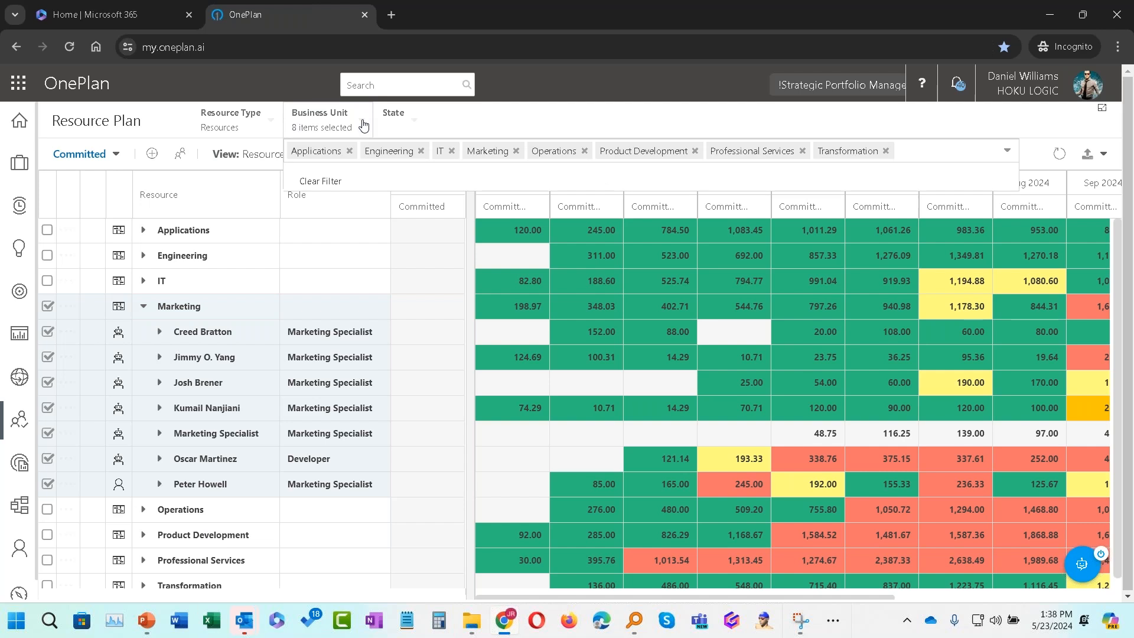
left_click(349, 151)
left_click(349, 151)
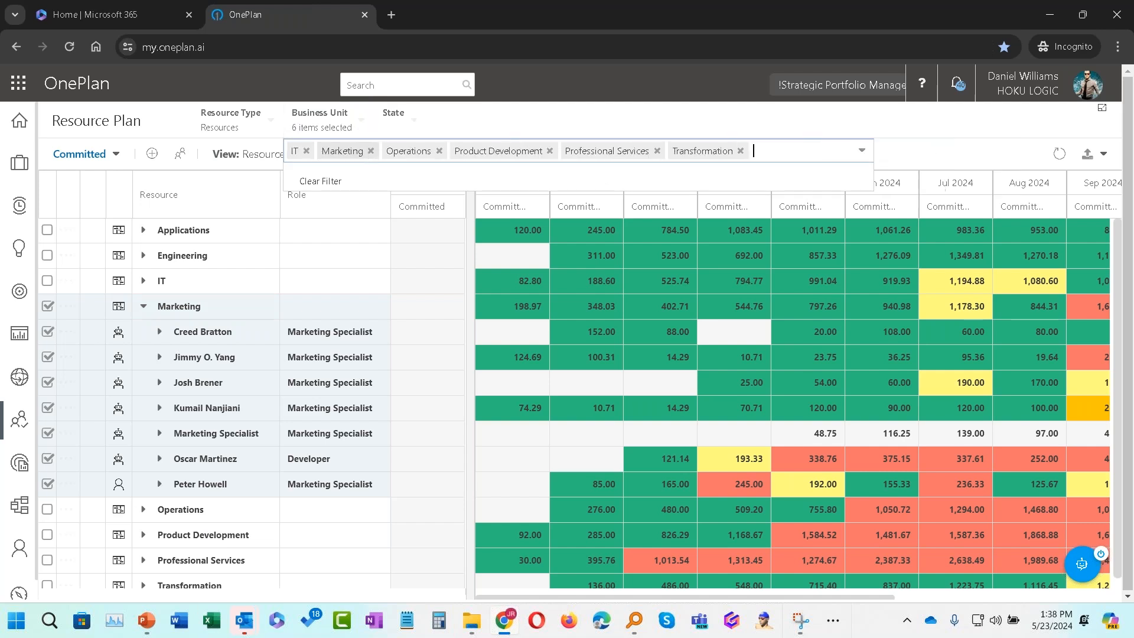
left_click(306, 151)
left_click(409, 152)
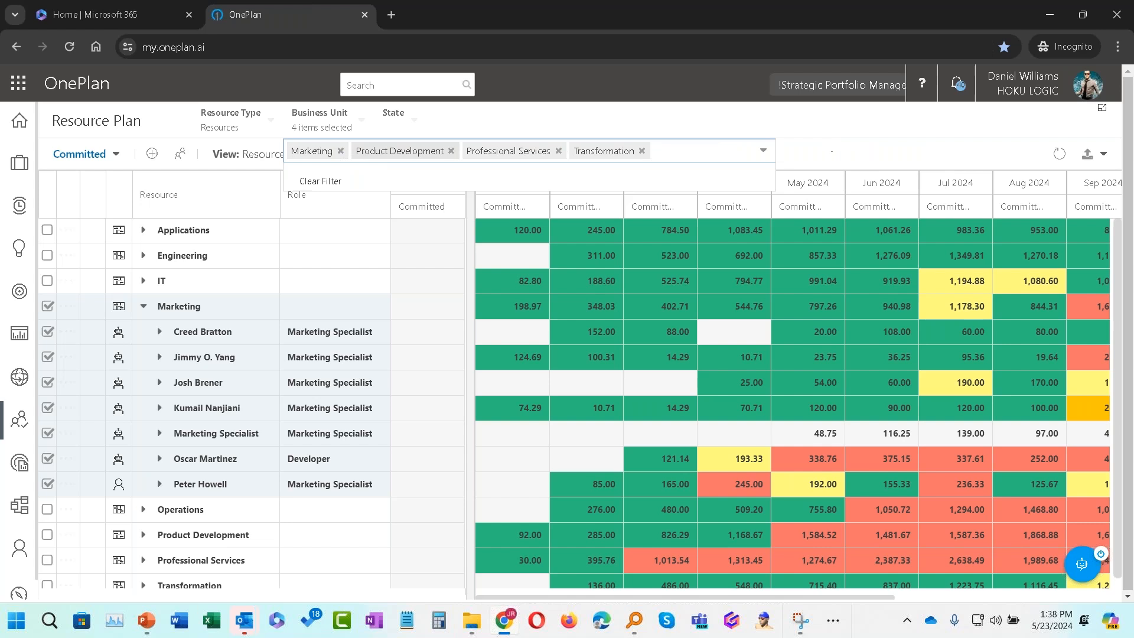
left_click(448, 152)
left_click(447, 151)
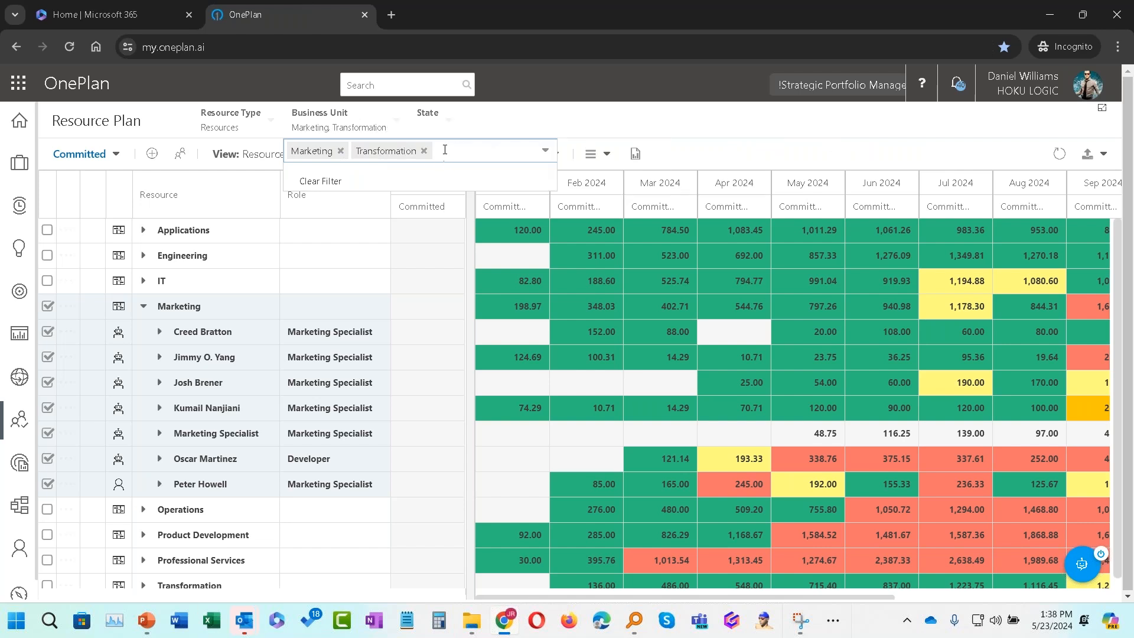
left_click(428, 152)
left_click(468, 125)
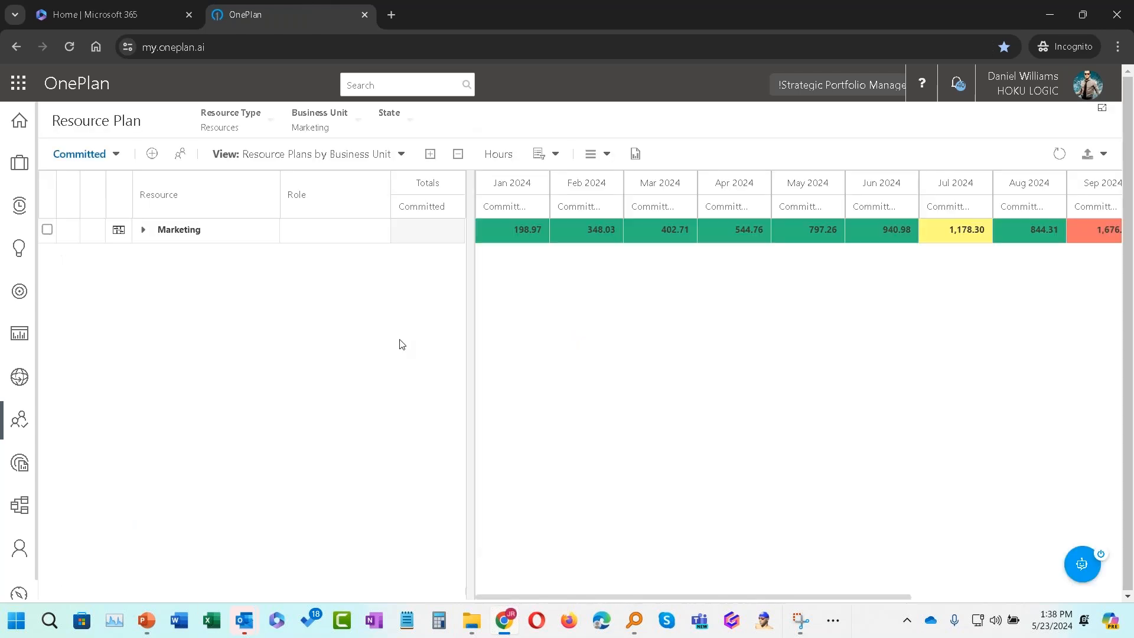
Step: Expand the Marketing unit and the developer resource's row to show its project assignments across the timeline
left_click(144, 231)
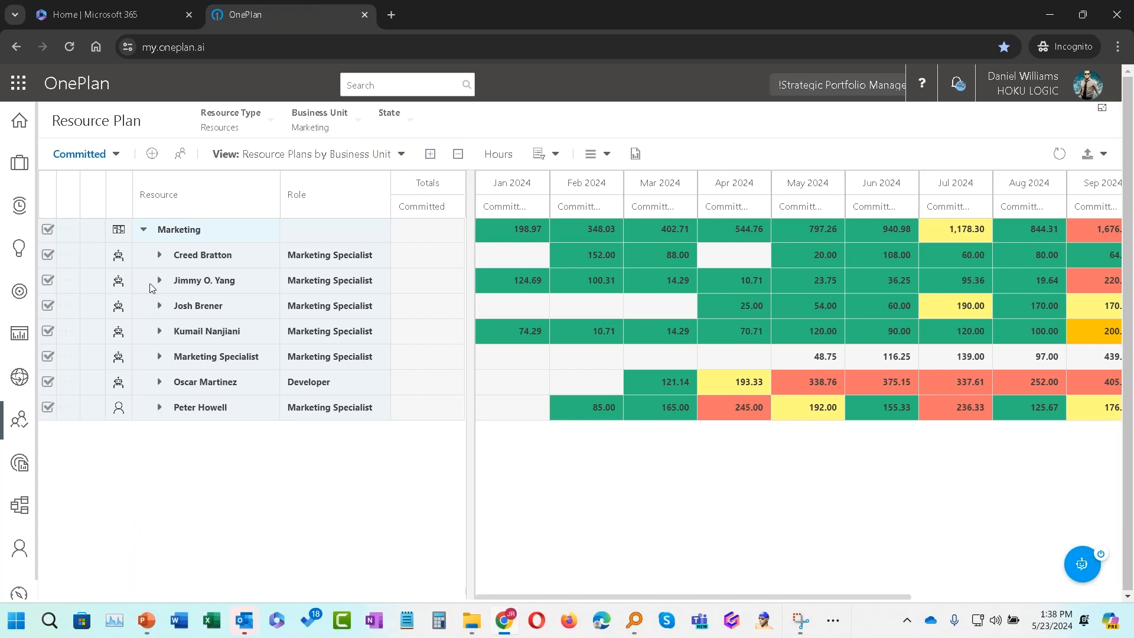
left_click(159, 383)
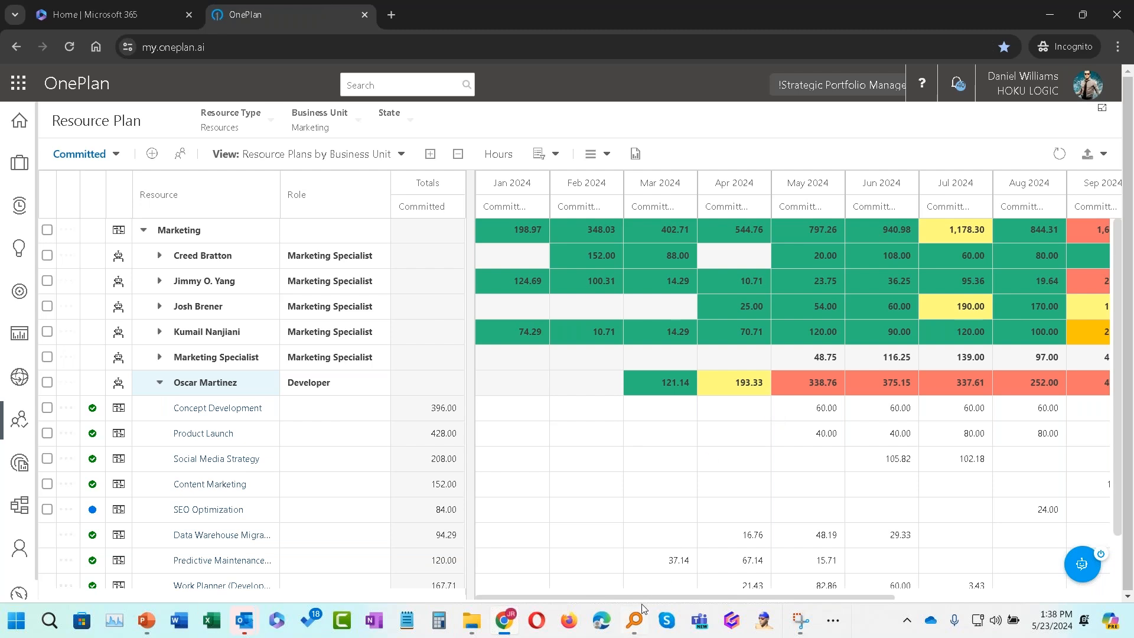
left_click_drag(641, 596, 804, 594)
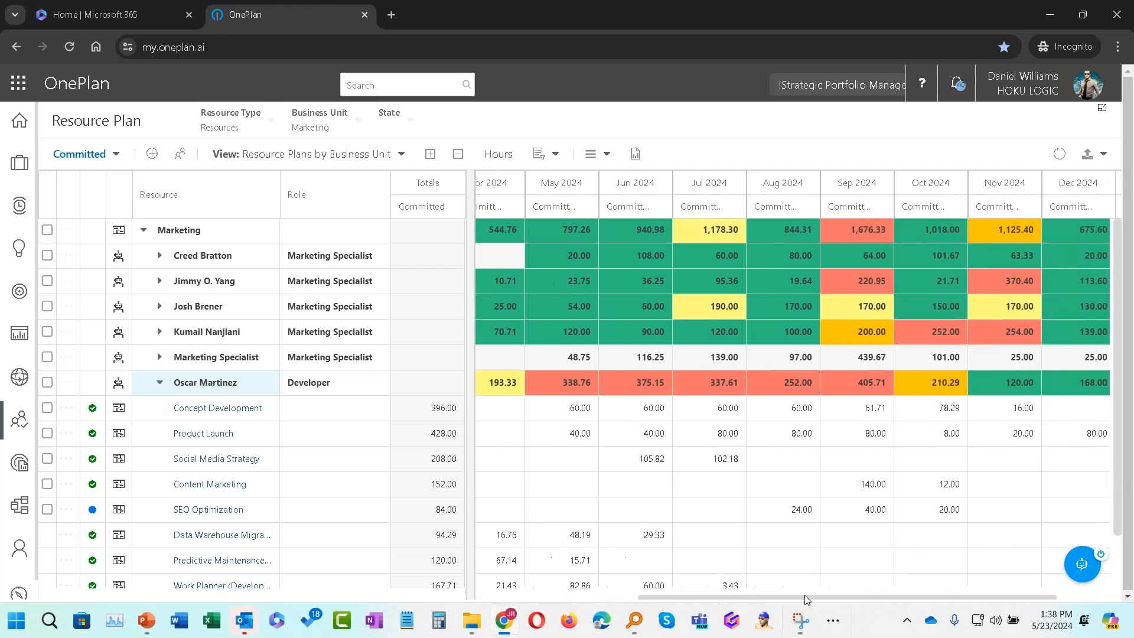
Step: Open the resource finder and select the developer's Content Marketing assignment
scroll(682, 437, "down", 1)
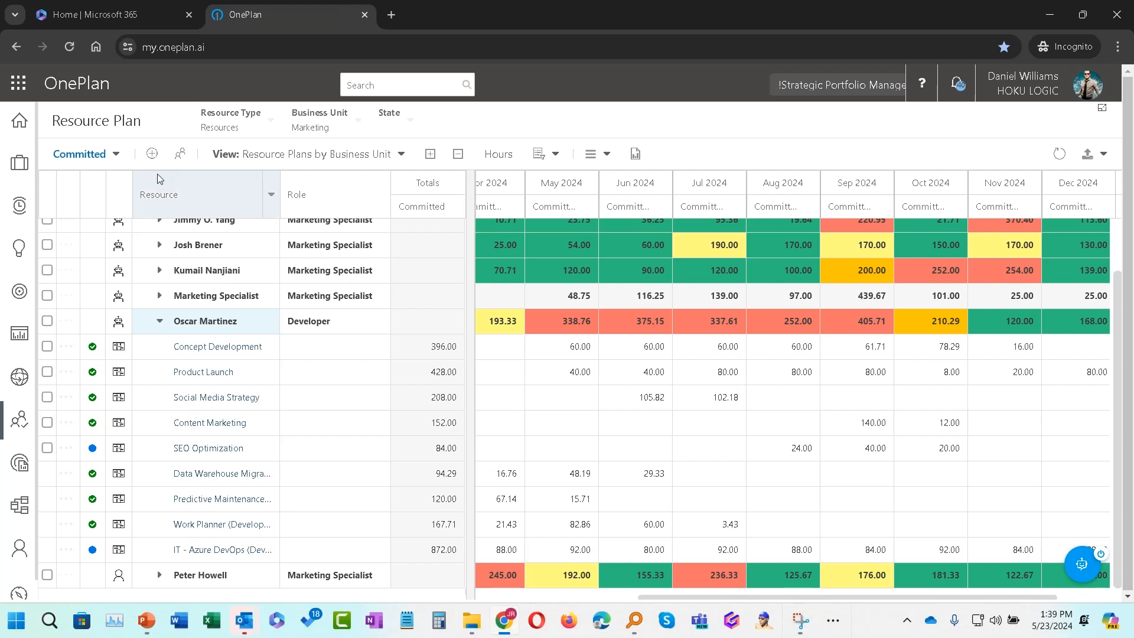
left_click(180, 154)
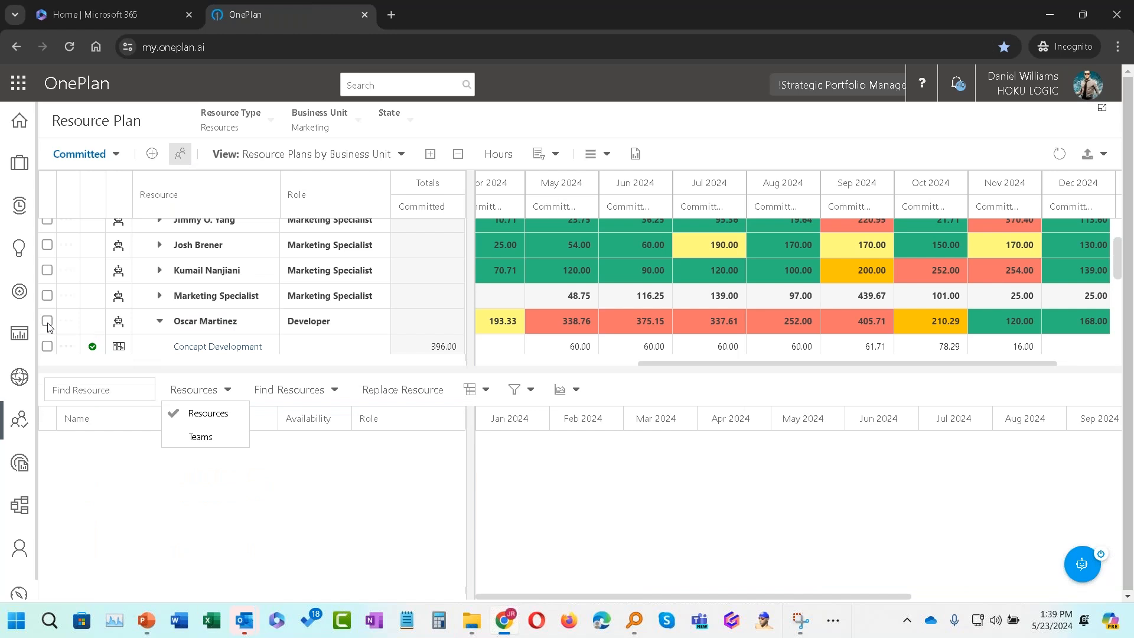
scroll(75, 327, "down", 2)
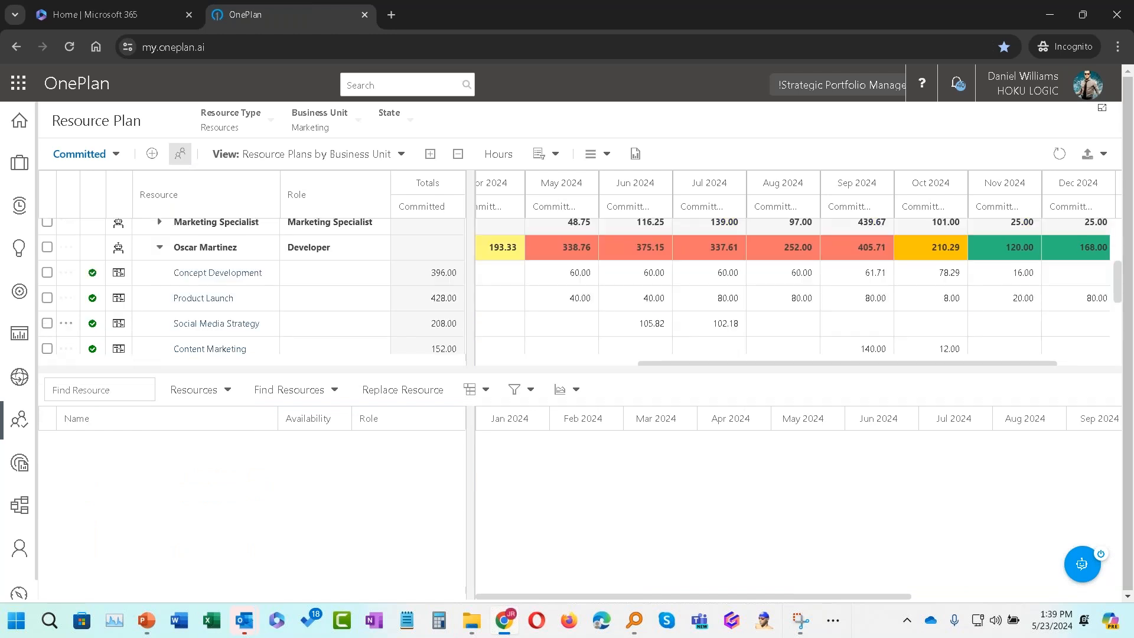
scroll(223, 306, "down", 3)
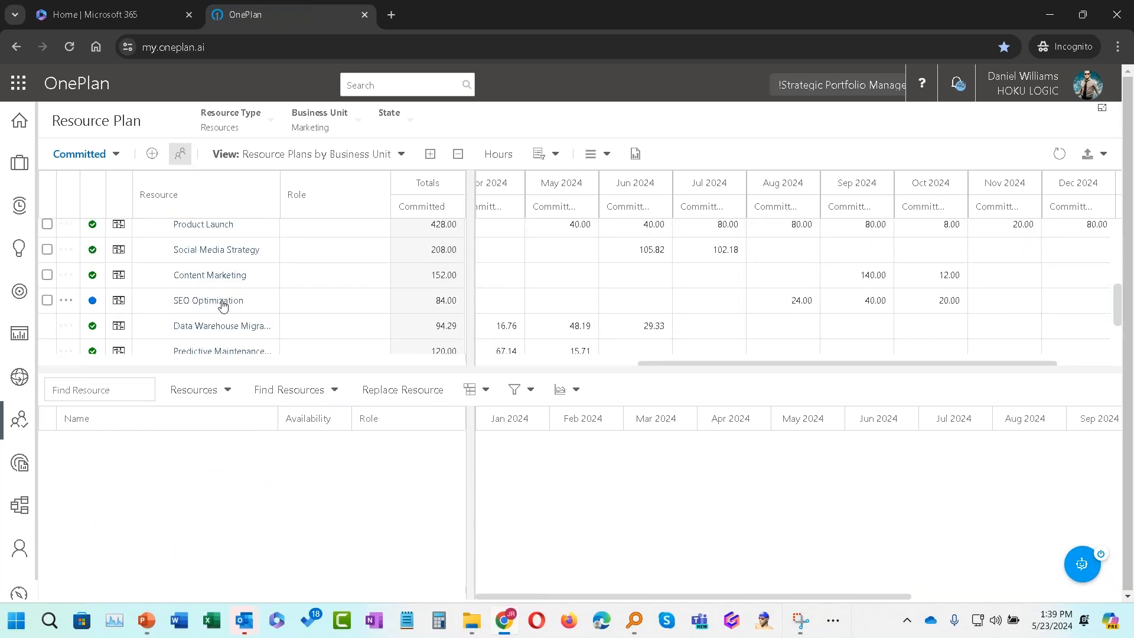
left_click(48, 275)
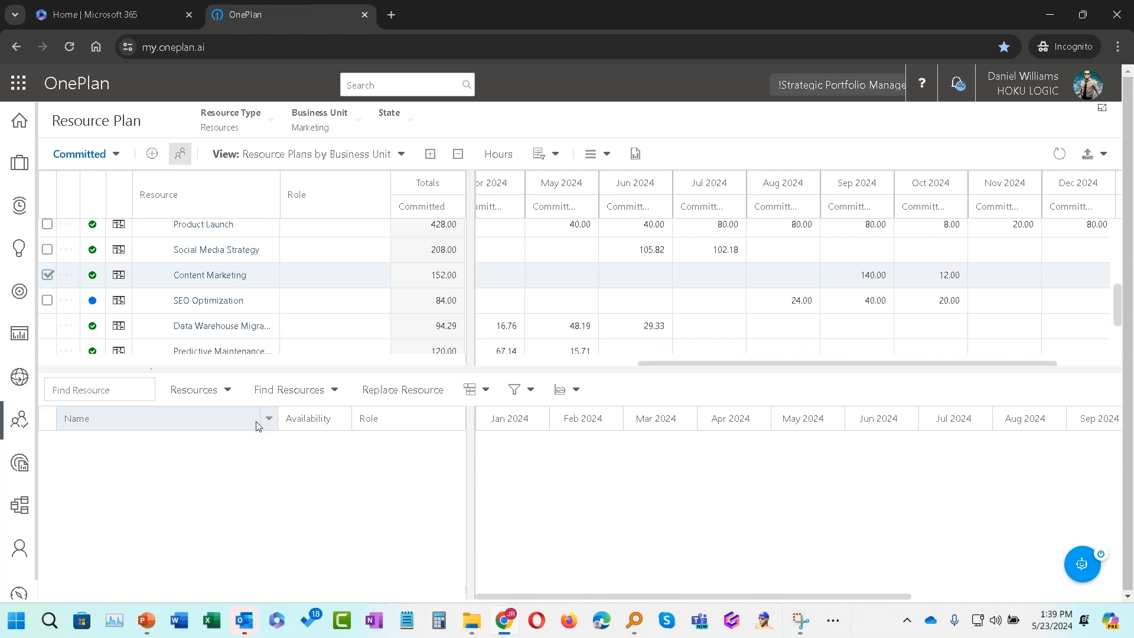
Step: Find best-match resources for the assignment, sort by availability, and select the top available developer
left_click(274, 390)
left_click(289, 413)
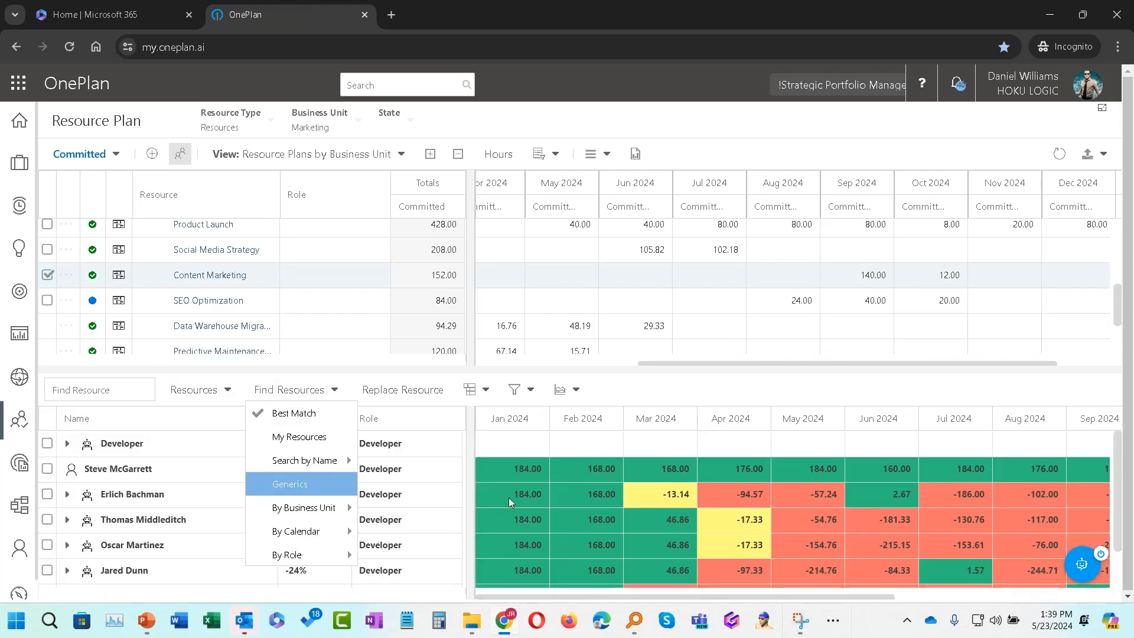
left_click(414, 370)
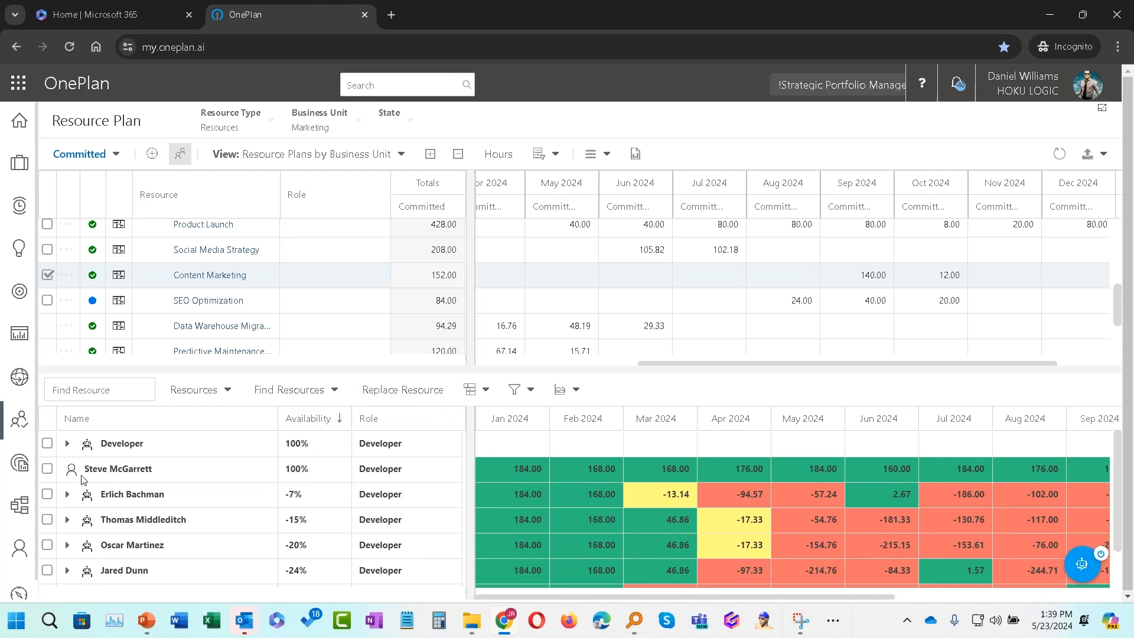
left_click(47, 468)
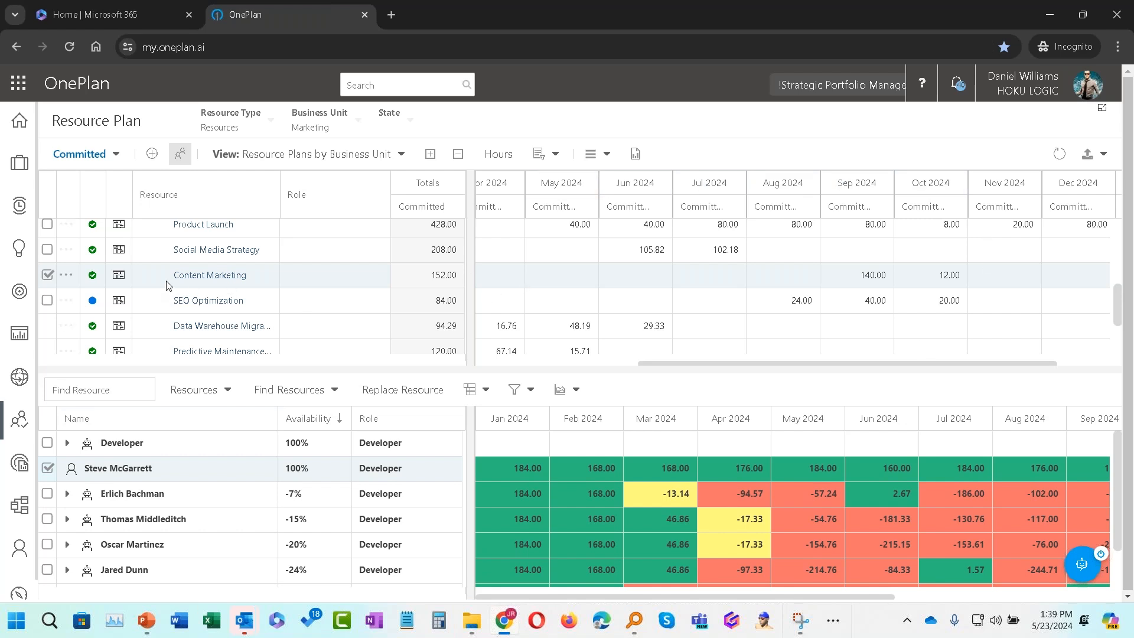
Step: Open the Marketing Campaign Planning modeler
scroll(167, 285, "up", 3)
scroll(168, 286, "down", 3)
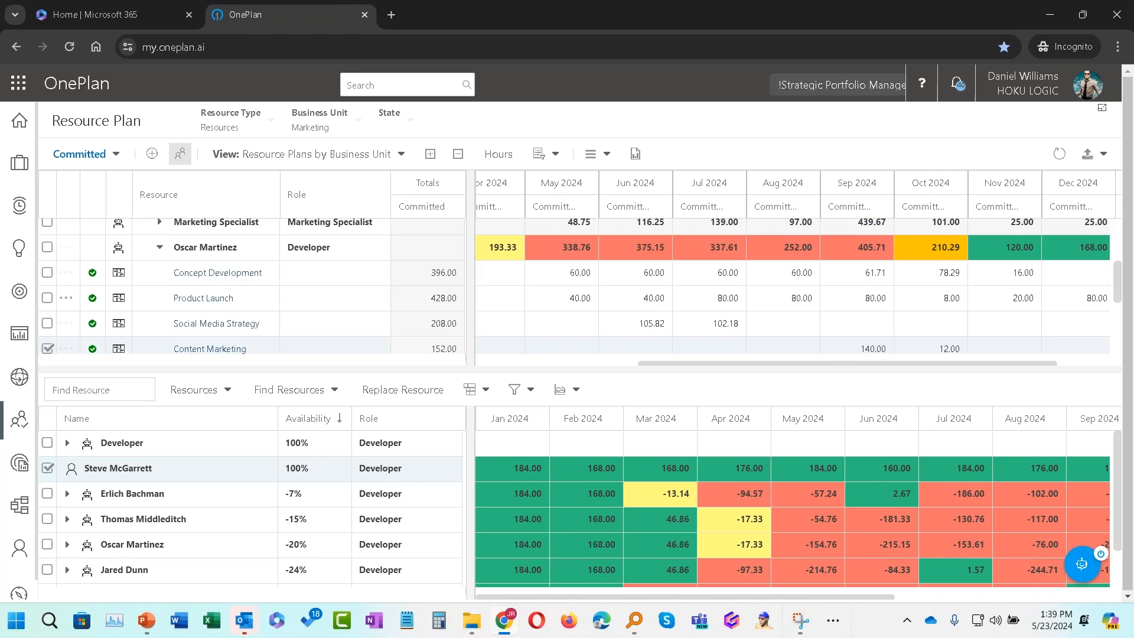
scroll(167, 286, "down", 3)
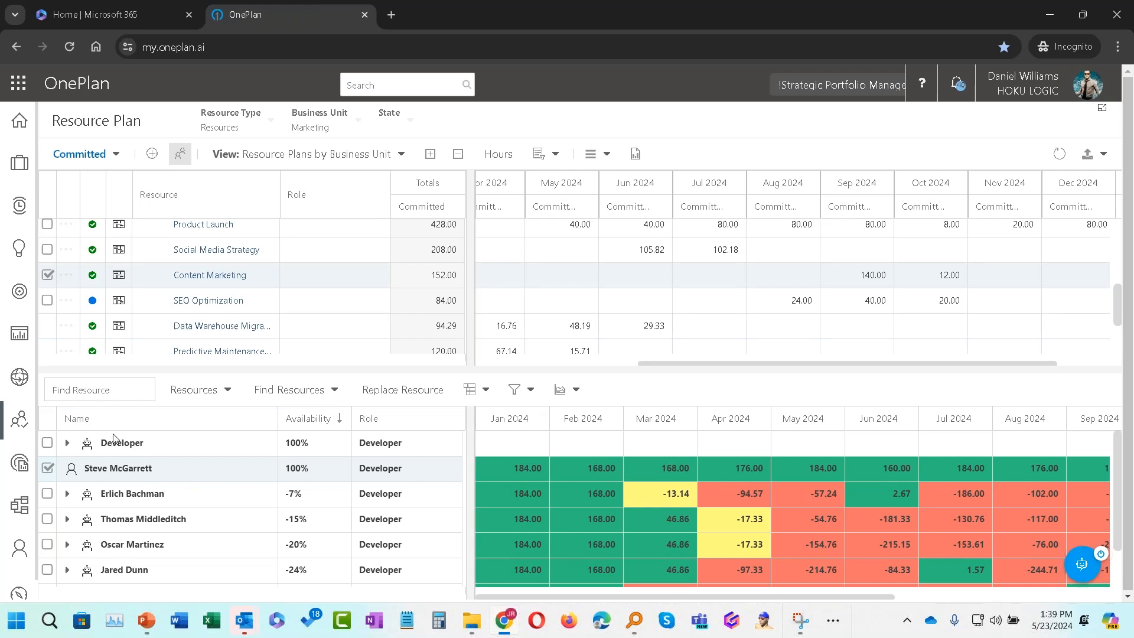
left_click(24, 507)
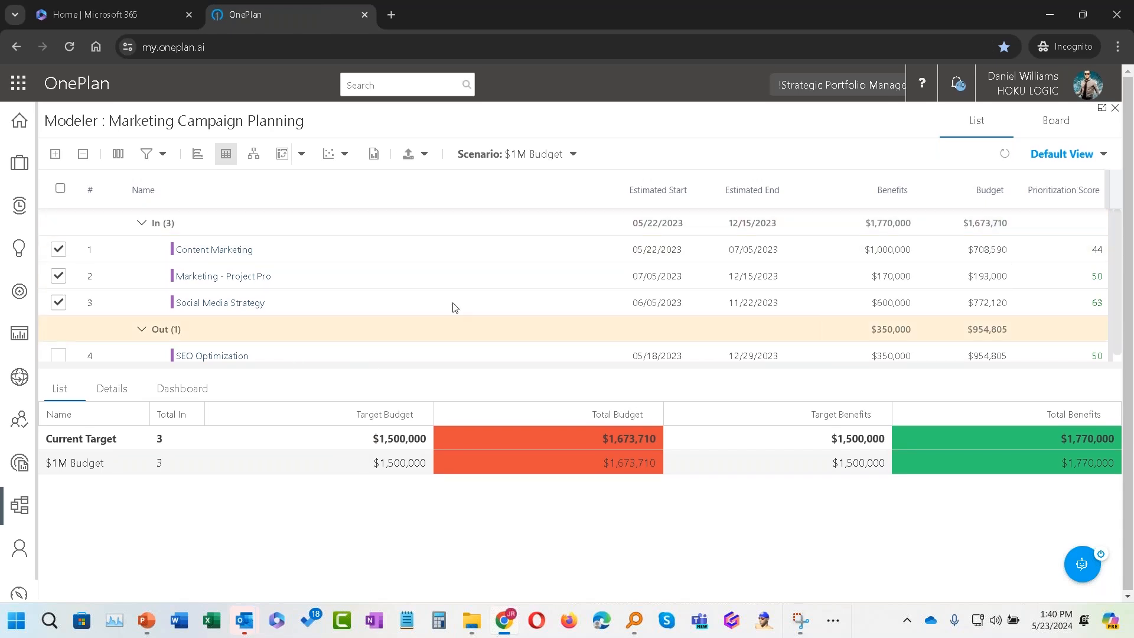
Step: Include and then exclude SEO Optimization, and exclude Marketing - Project Pro from the $1M Budget scenario
left_click(58, 355)
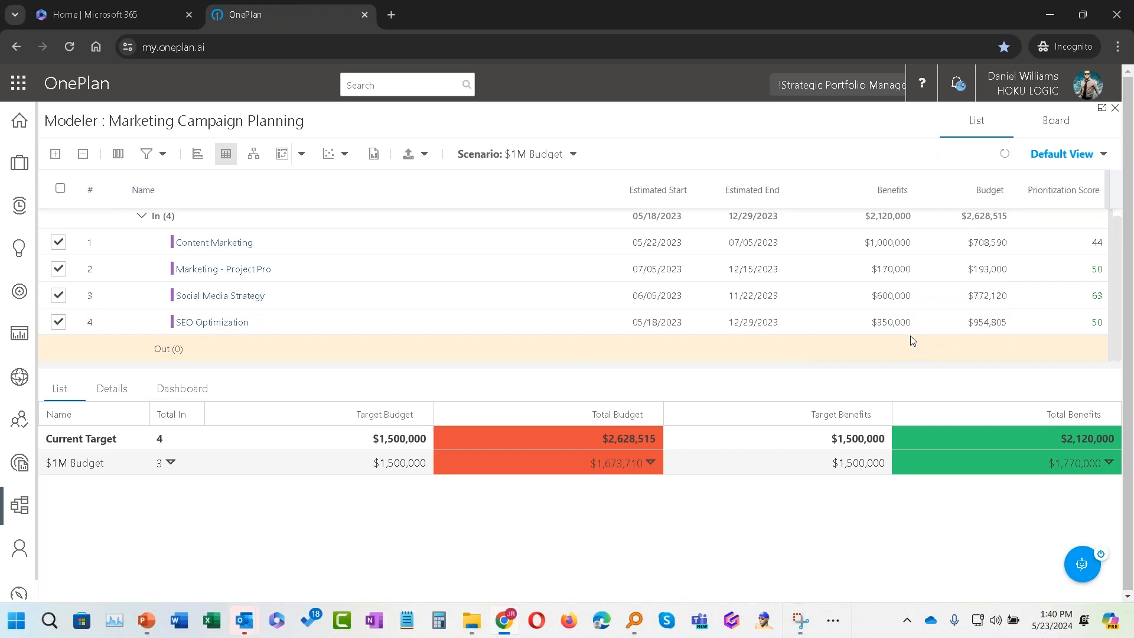
left_click(58, 323)
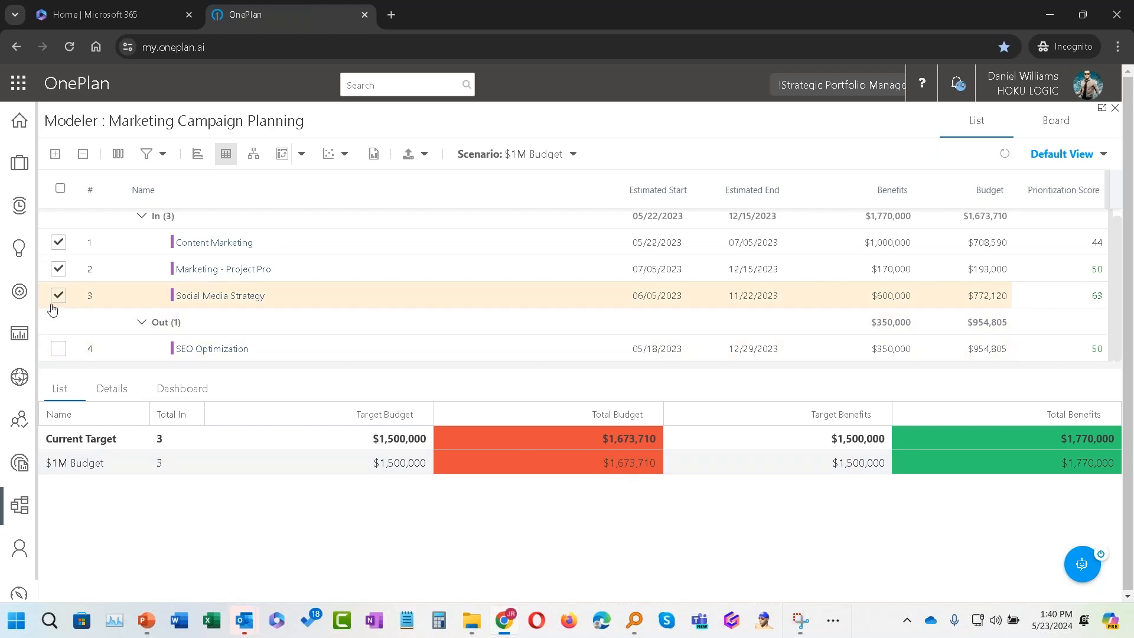
left_click(58, 268)
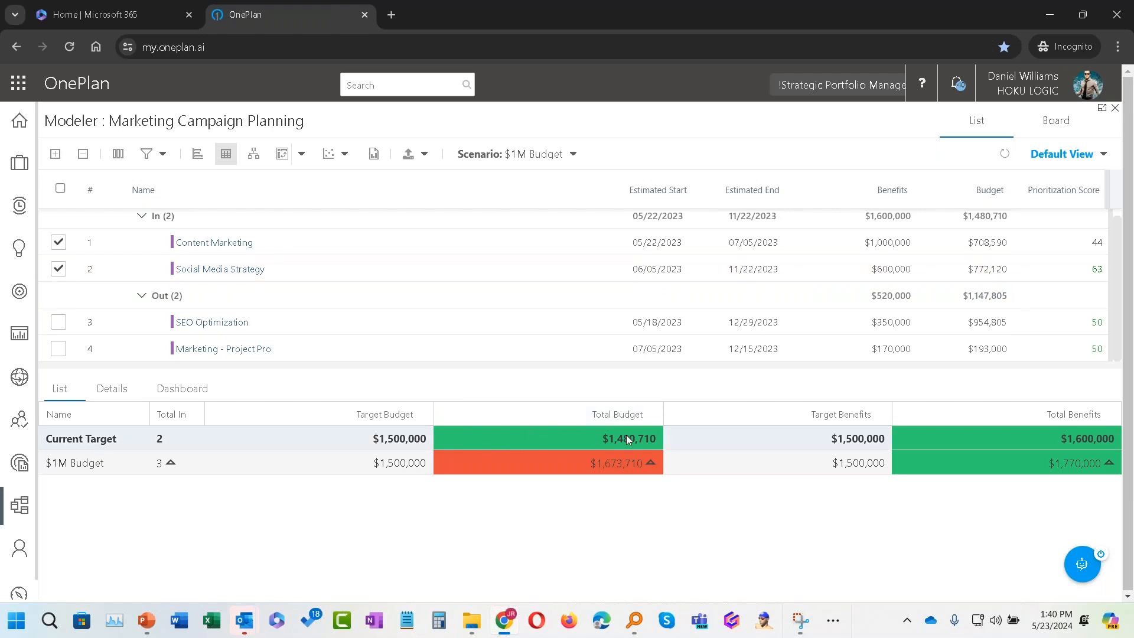
left_click(384, 439)
left_click(419, 530)
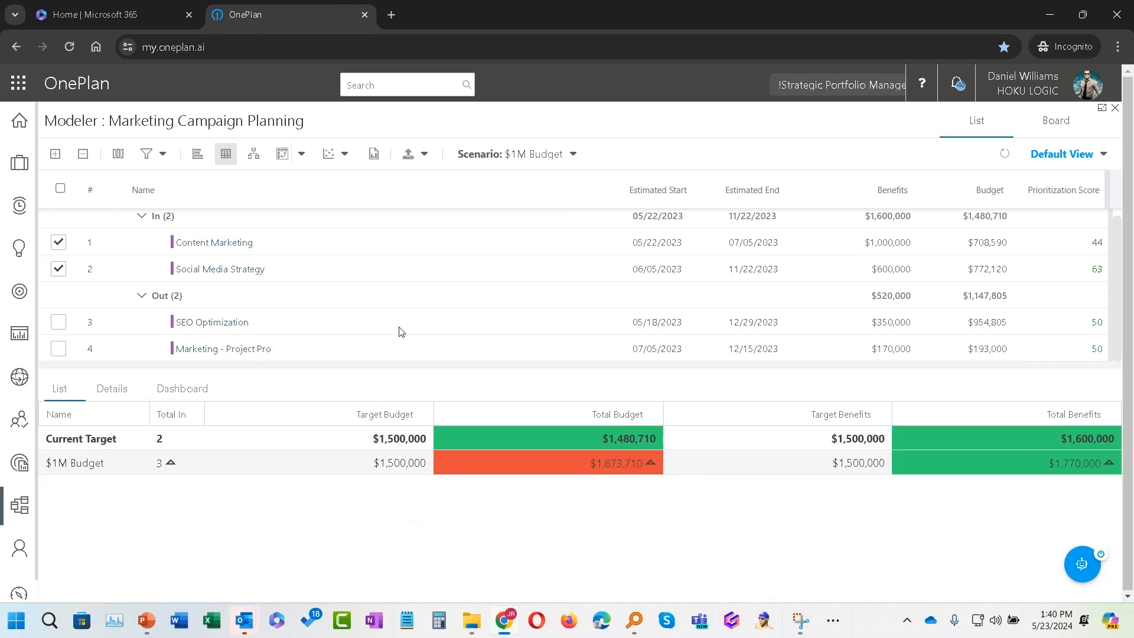
left_click(572, 154)
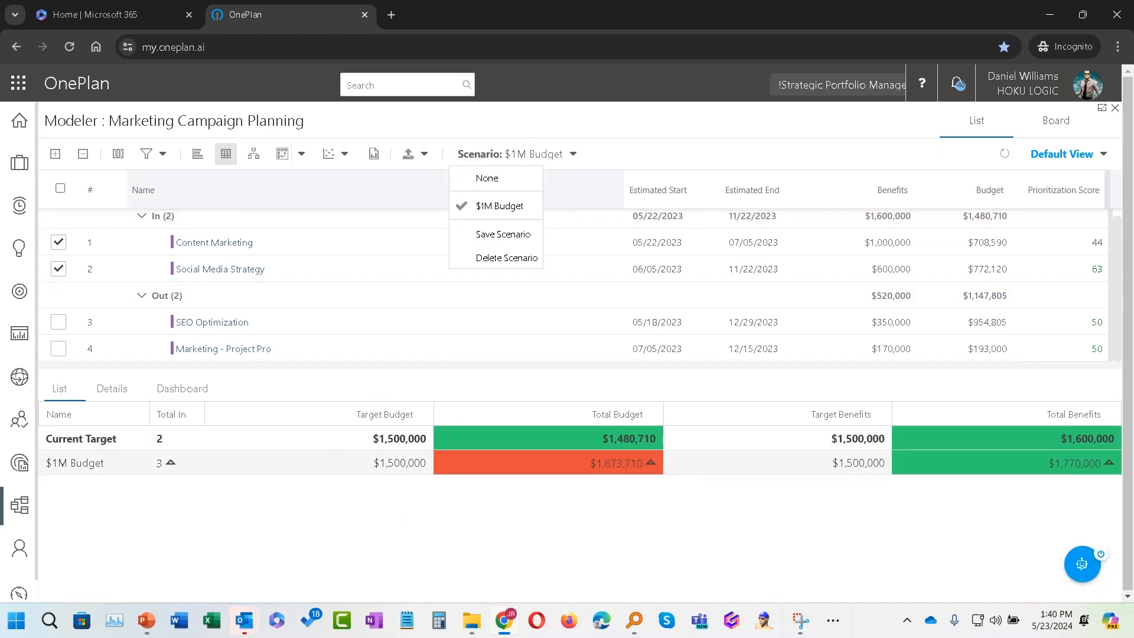
left_click(507, 235)
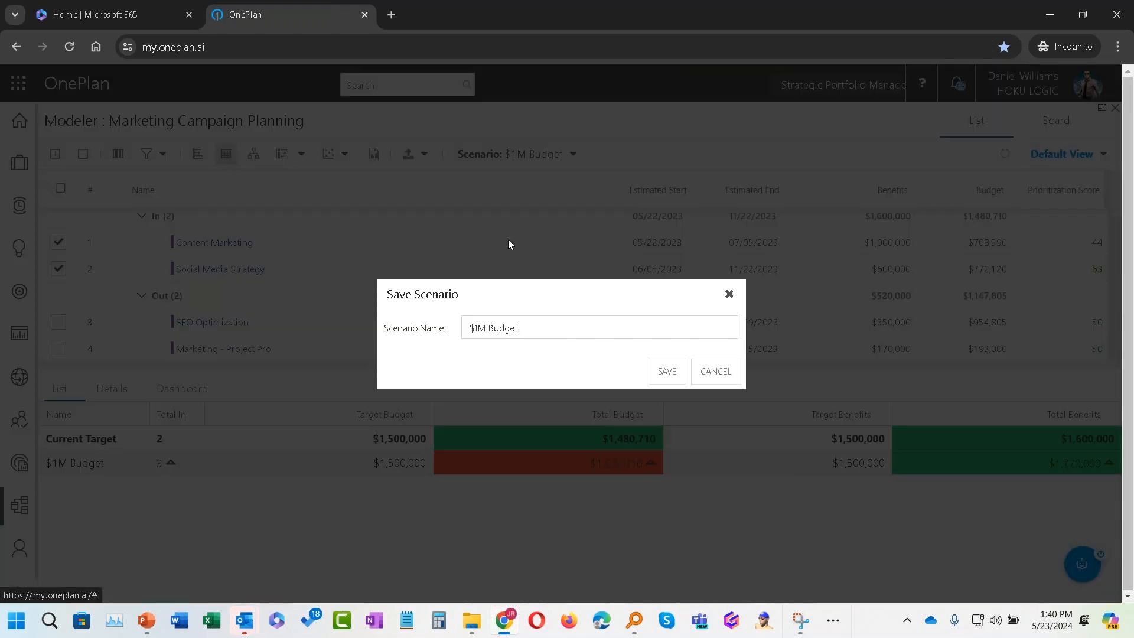
left_click(478, 329)
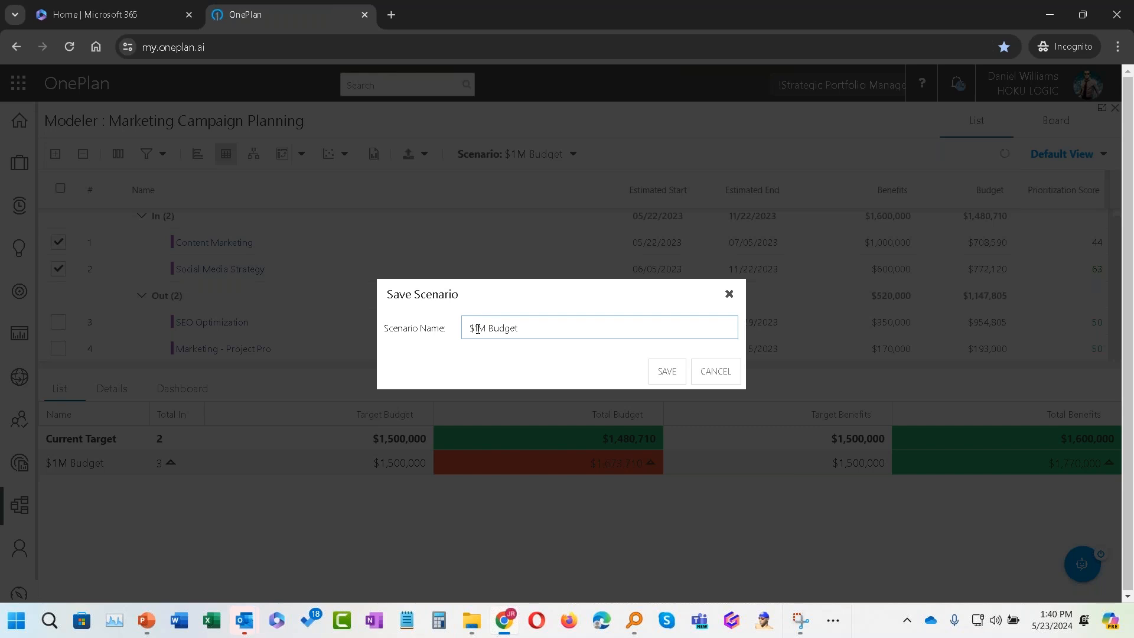
type(".5")
left_click(710, 373)
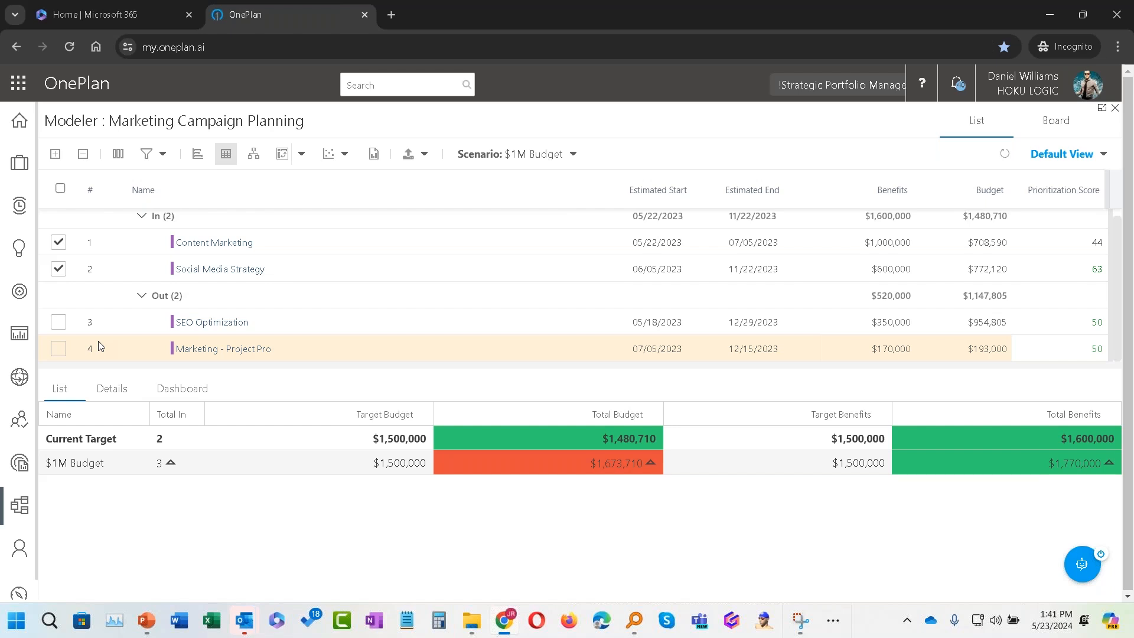
Step: Exclude Content Marketing from the scenario and include SEO Optimization
left_click(58, 243)
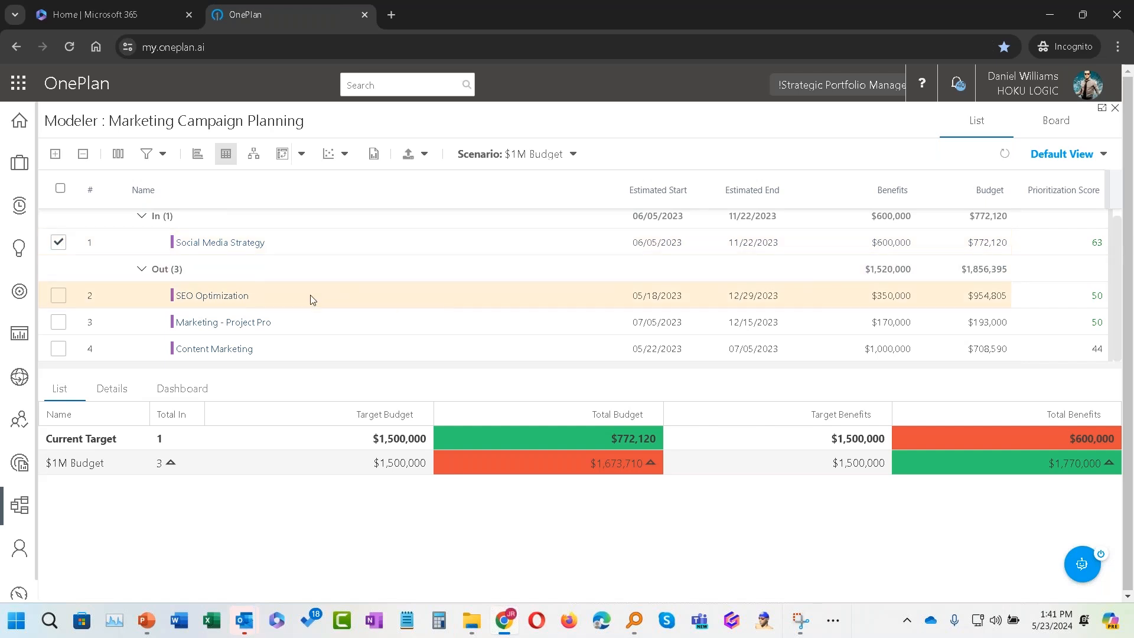
left_click(58, 295)
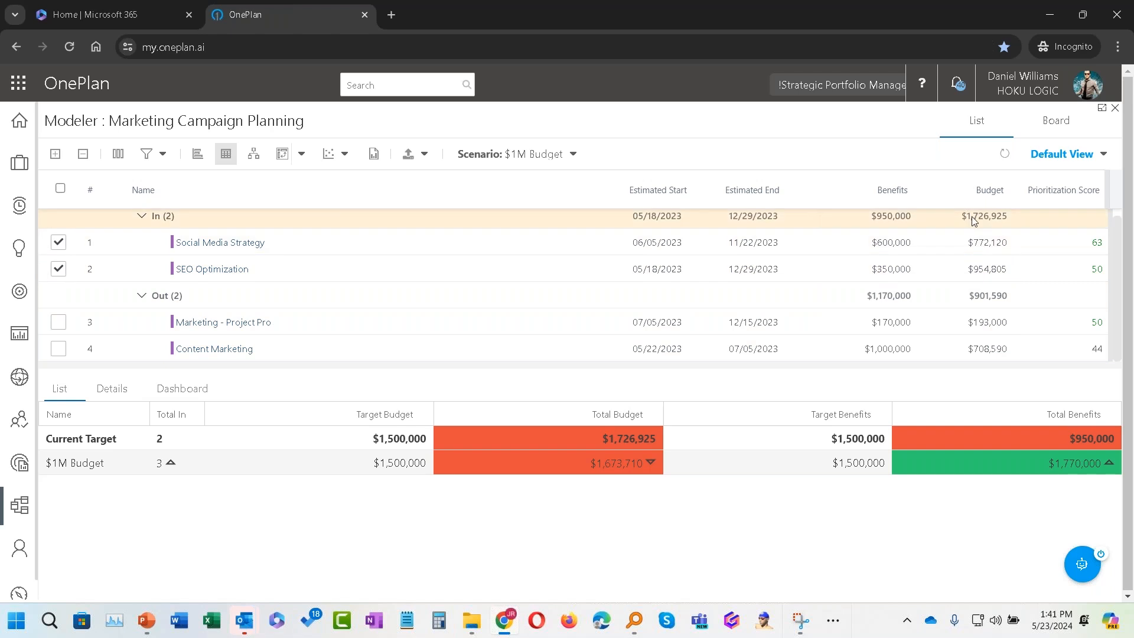
Step: Open the Social Media Strategy project's details panel and review its information
left_click(223, 246)
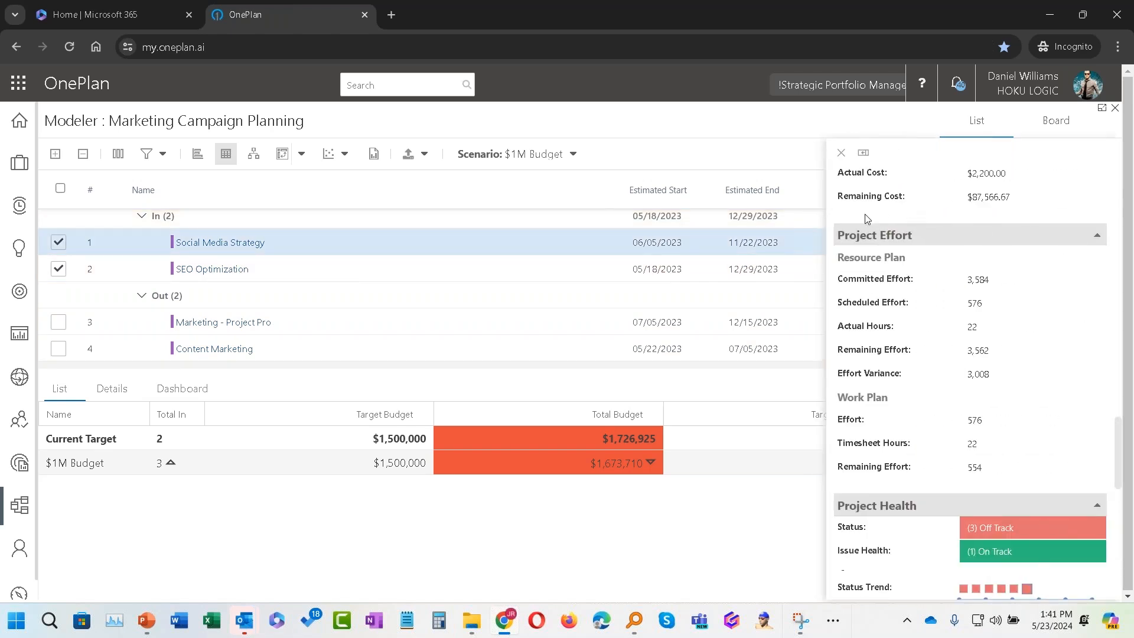
scroll(1002, 386, "down", 1)
scroll(1002, 385, "up", 10)
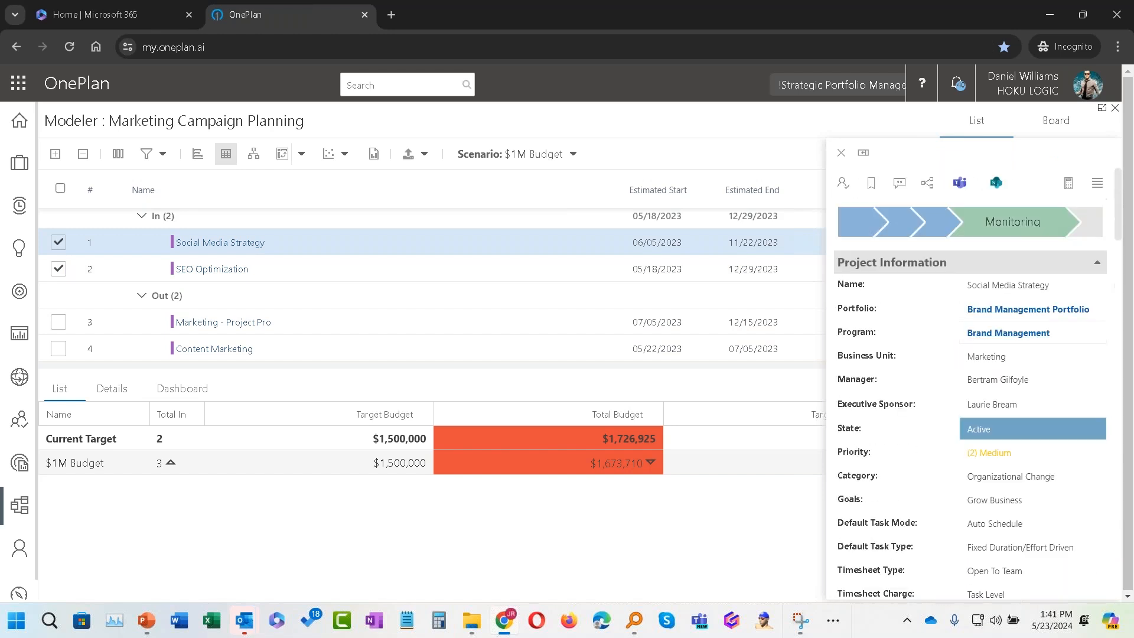
Step: Open the Social Media Strategy financials budget view and close it
left_click(1096, 184)
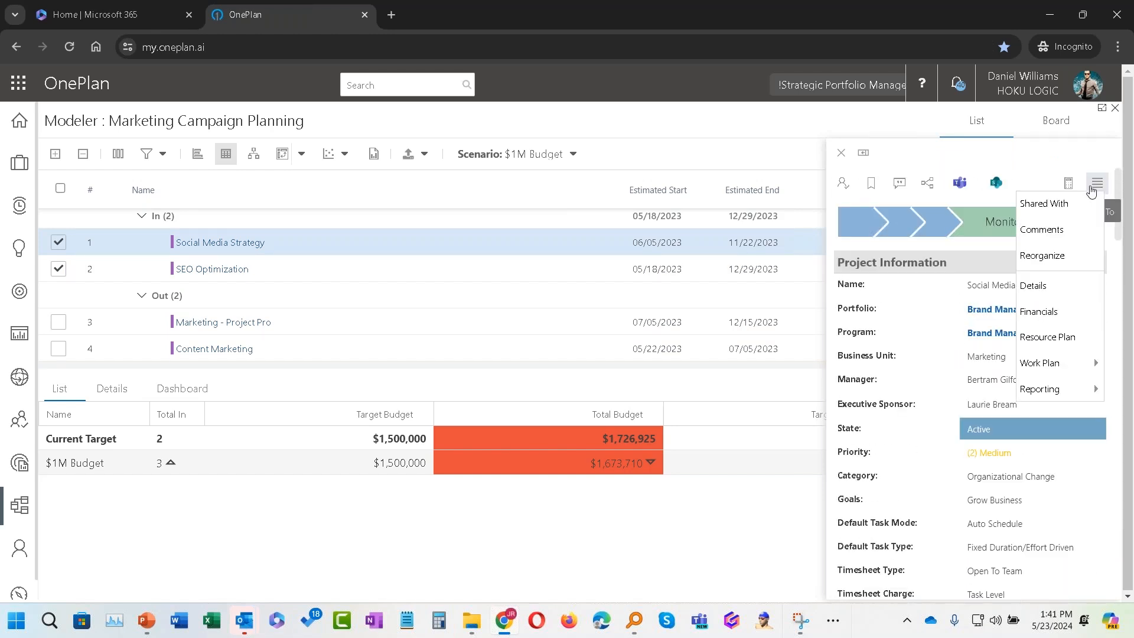
left_click(1079, 314)
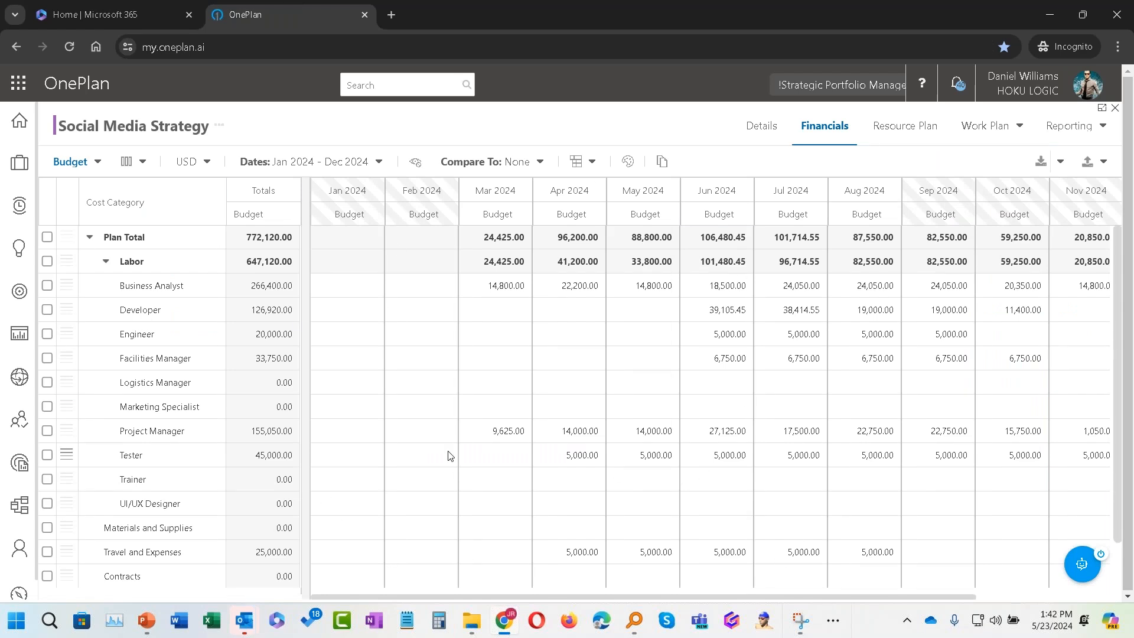
left_click(1114, 108)
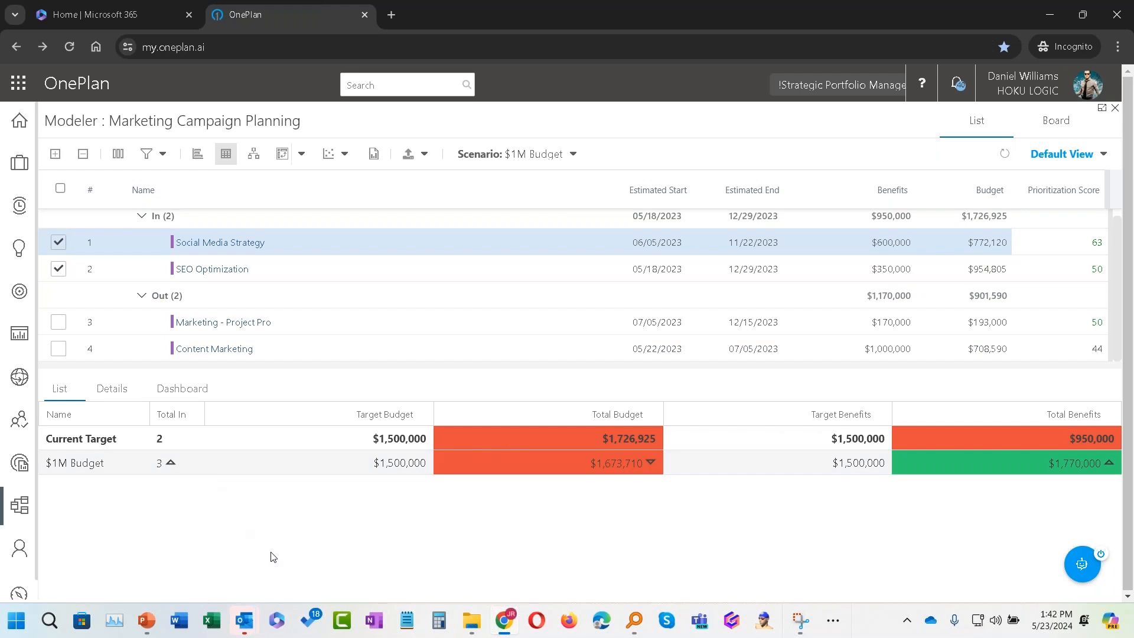
Step: Close the Marketing Campaign Planning model without saving the scenario changes
left_click(1114, 109)
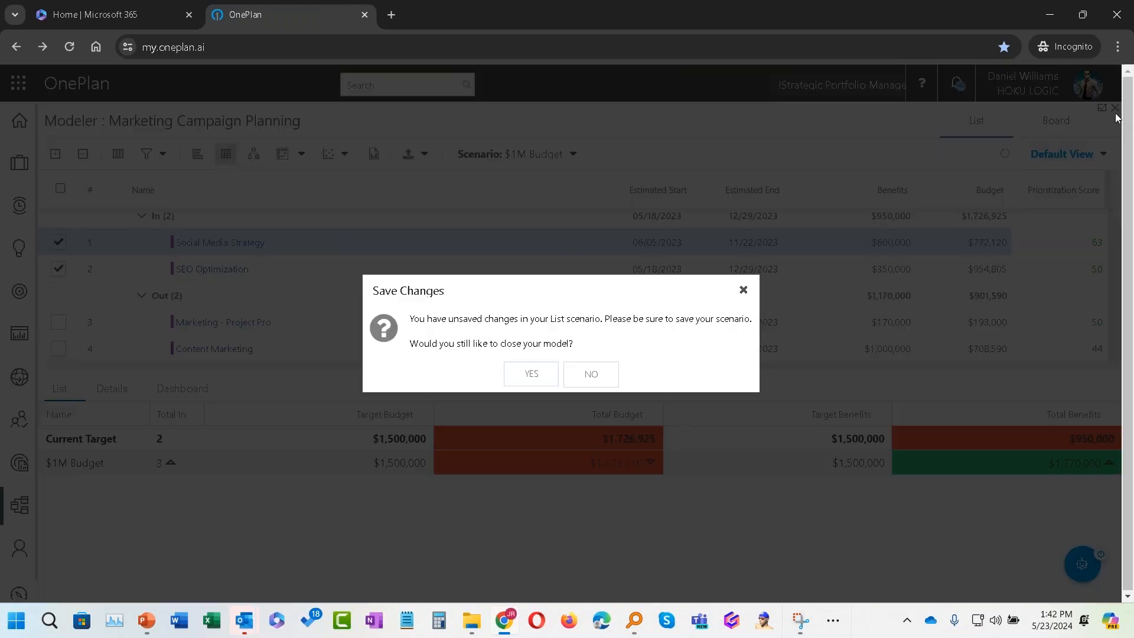
left_click(532, 374)
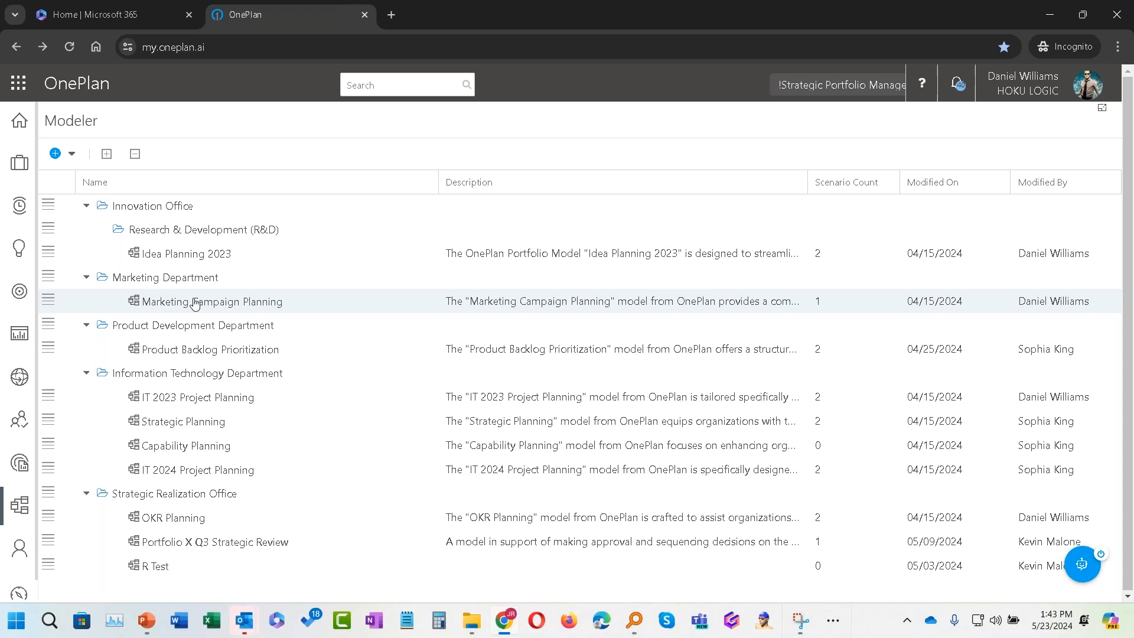
Step: Open the My Portfolio dashboard and review the Portfolio Summary table
left_click(17, 335)
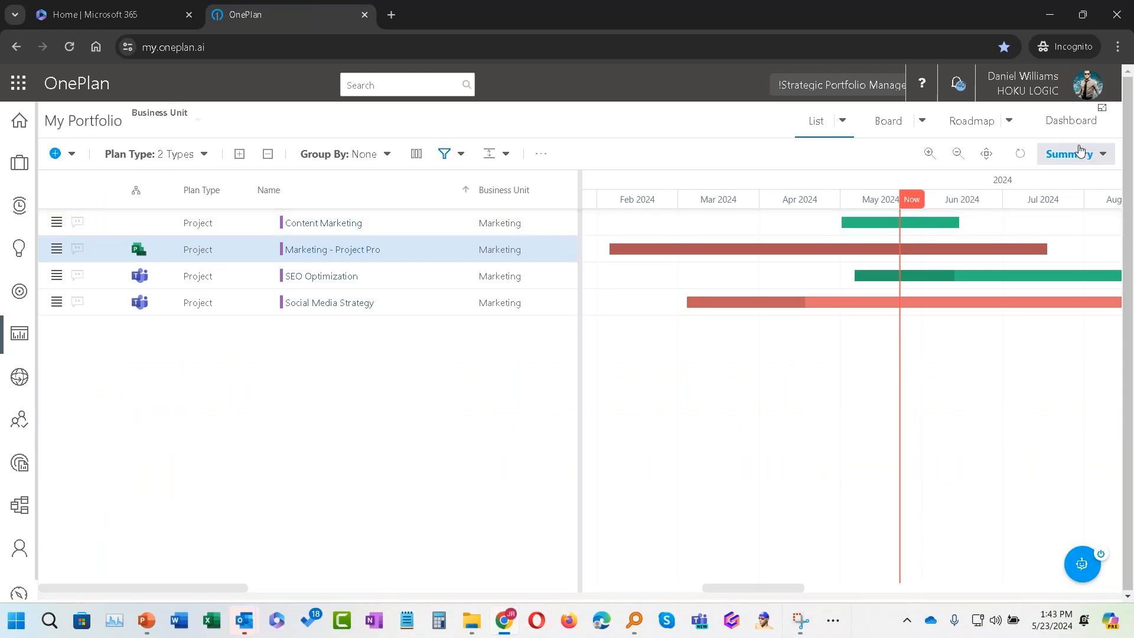
left_click(1071, 120)
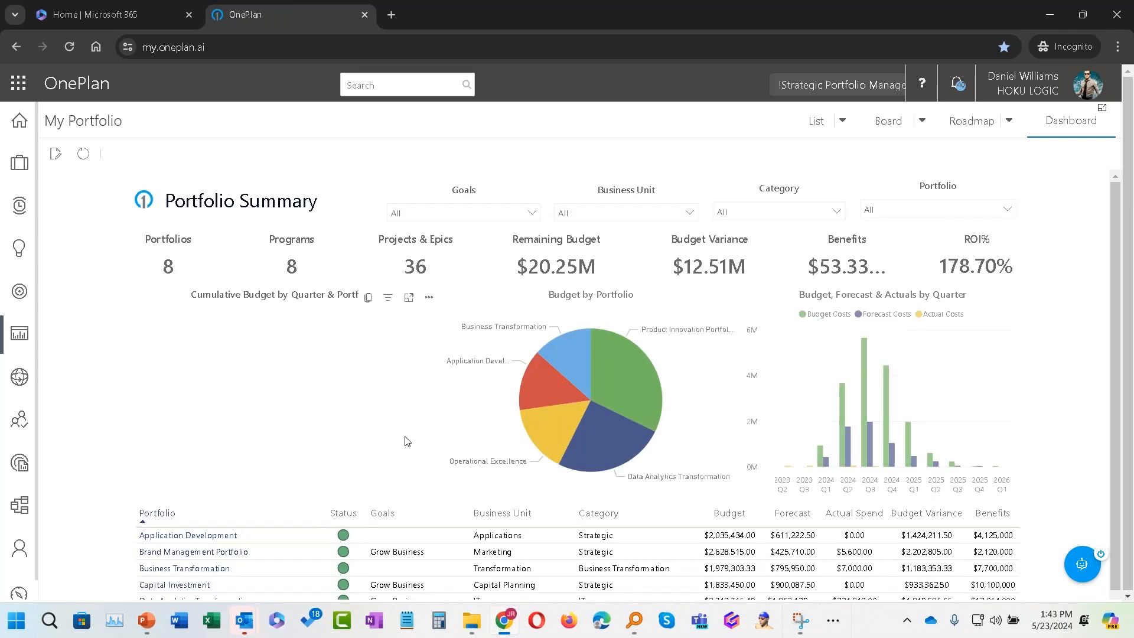
scroll(414, 443, "down", 2)
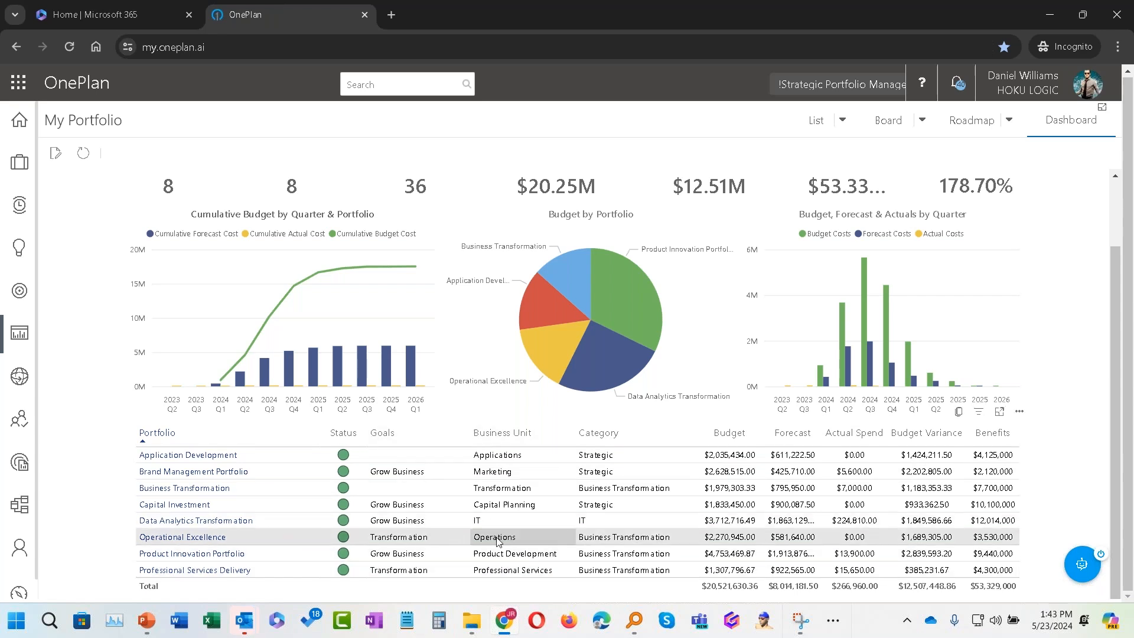
Step: Drill through the Brand Management Portfolio row to its Portfolio Details
right_click(190, 472)
mouse_move(197, 480)
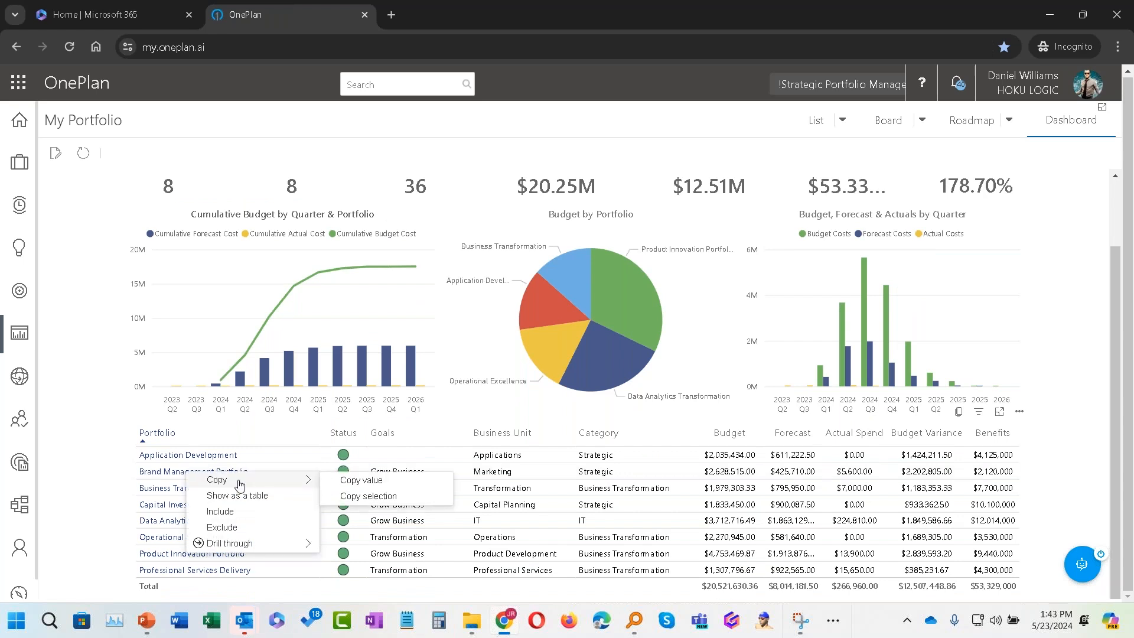
mouse_move(307, 546)
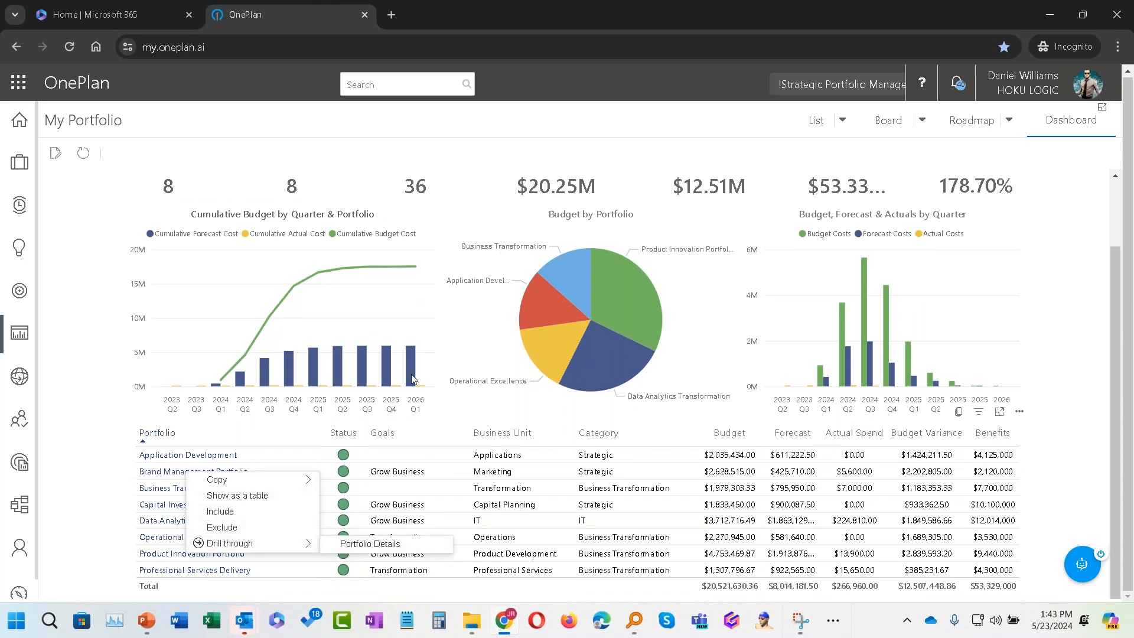
left_click(354, 548)
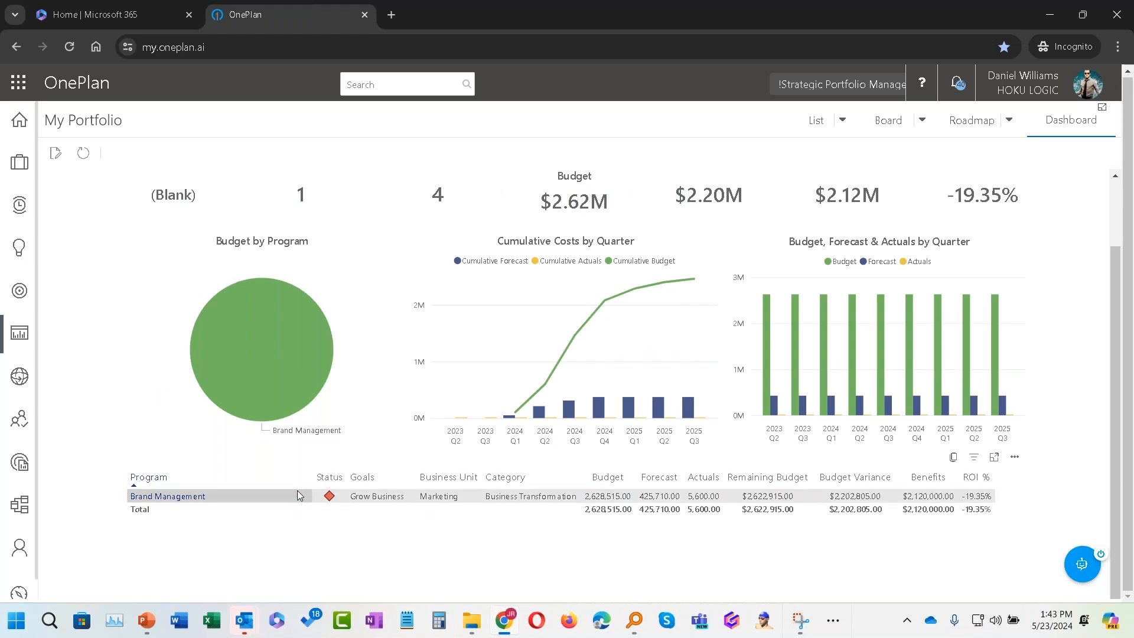
Step: Drill through the Brand Management program to its Program Details
right_click(217, 500)
mouse_move(331, 570)
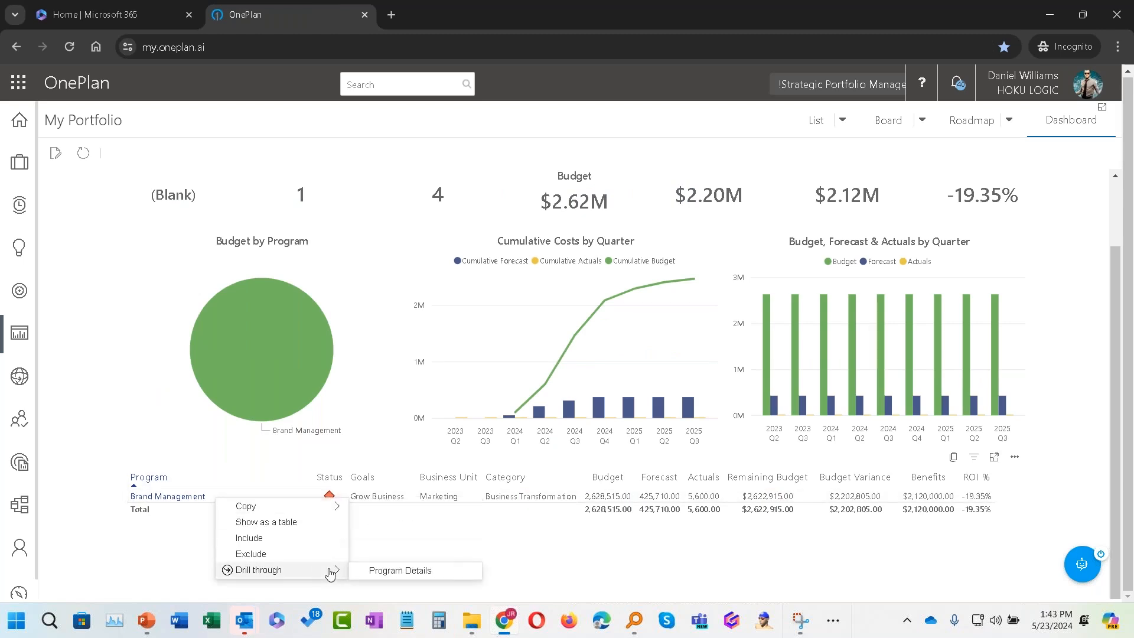
left_click(376, 571)
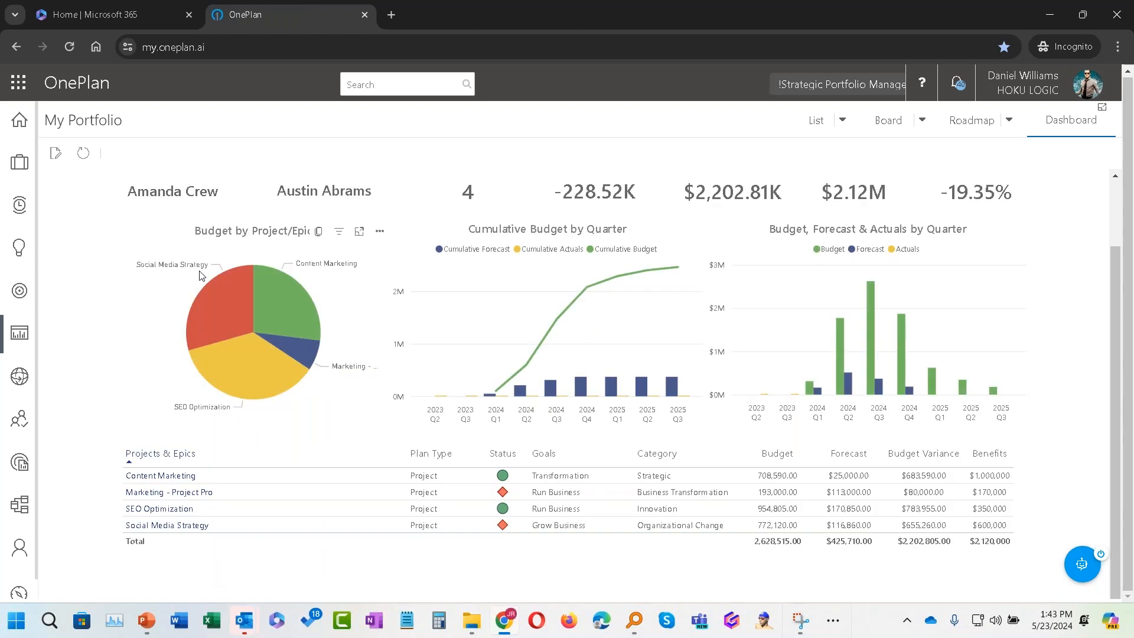
Step: Drill through Marketing - Project Pro to its Project Details
right_click(185, 499)
mouse_move(304, 567)
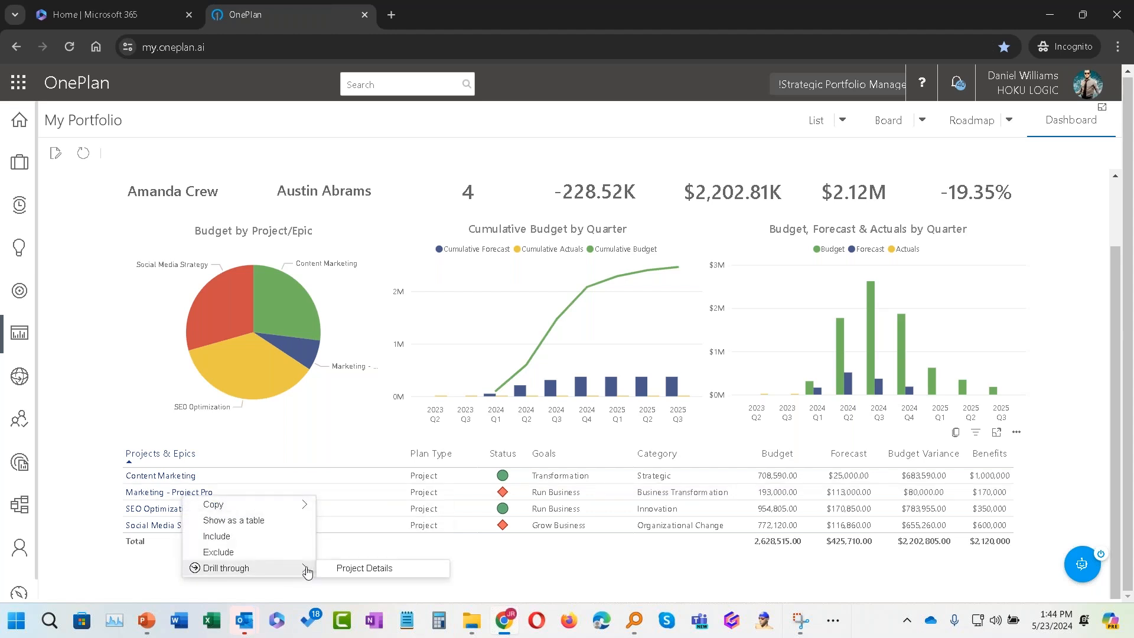
left_click(365, 569)
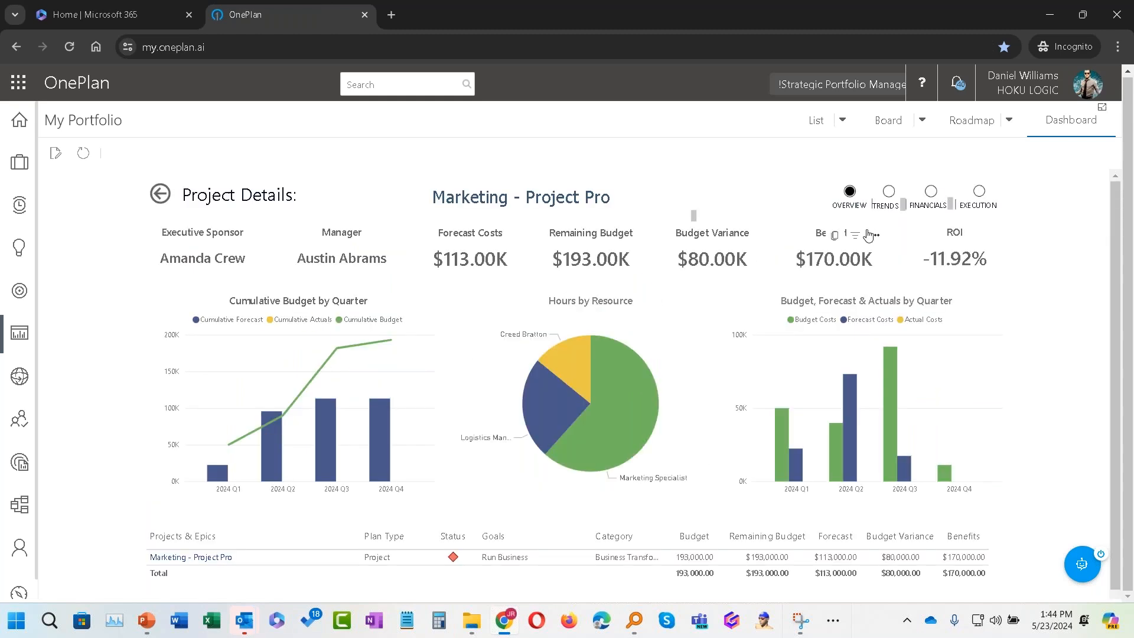
Step: View the project's Trends, Financials and Execution pages in turn
left_click(888, 193)
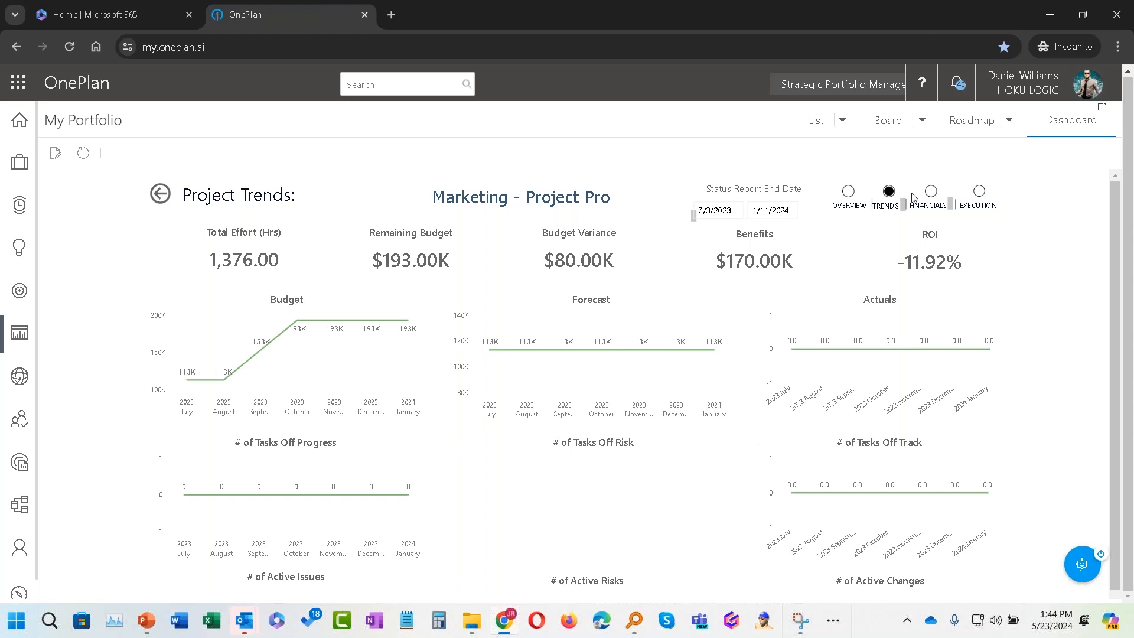
left_click(939, 196)
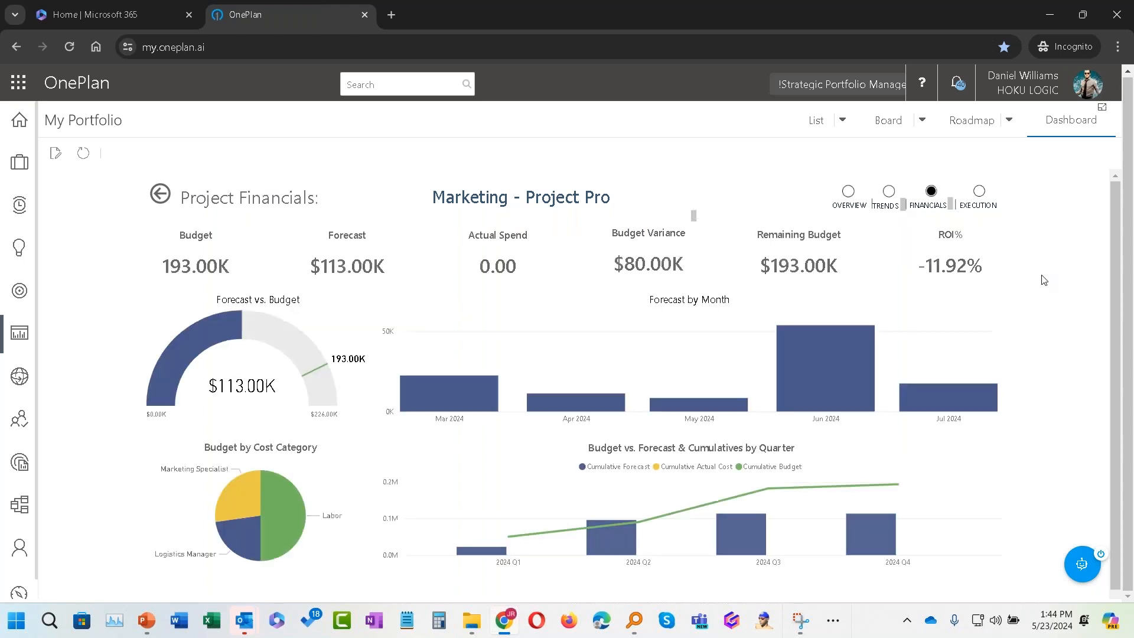
left_click(980, 193)
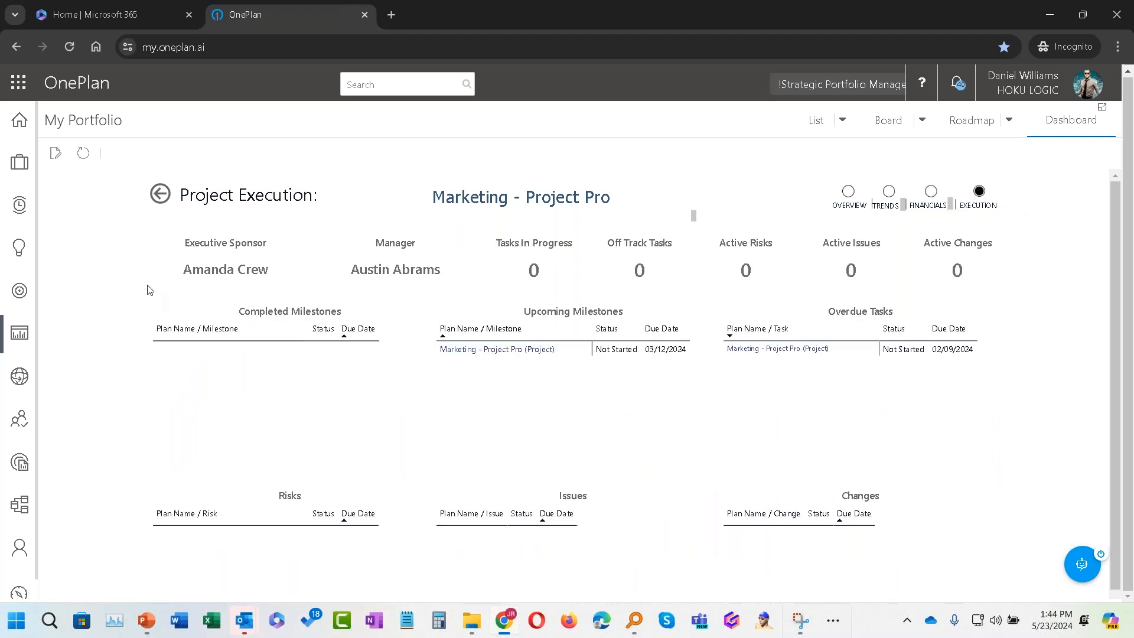
Step: Navigate back to the Brand Management Portfolio overview and review its Execution page
left_click(159, 199)
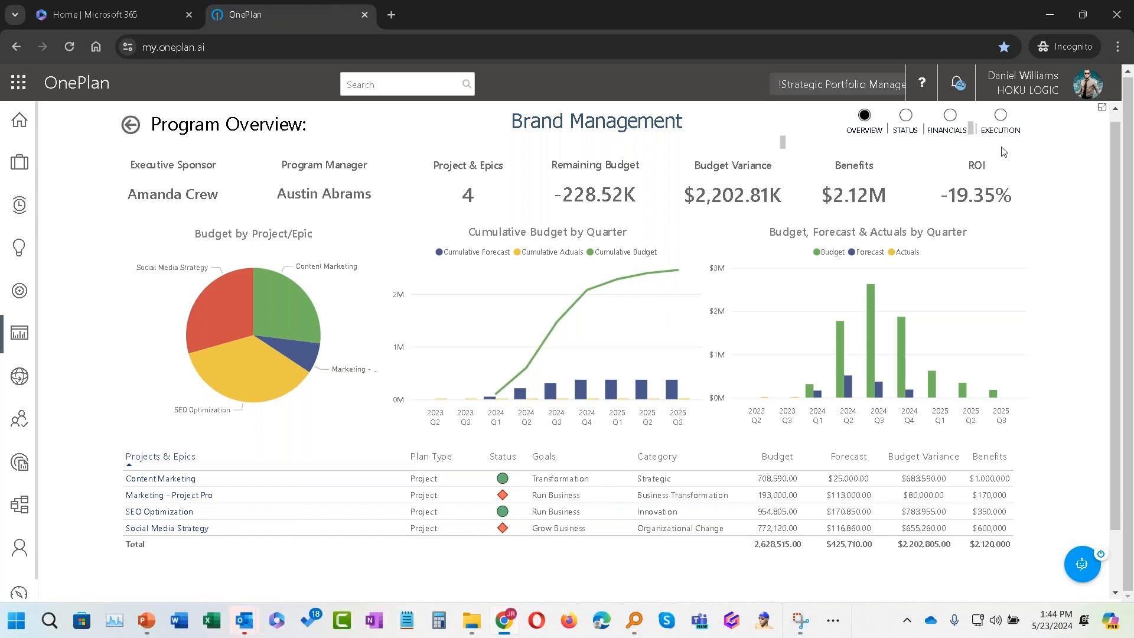
left_click(130, 126)
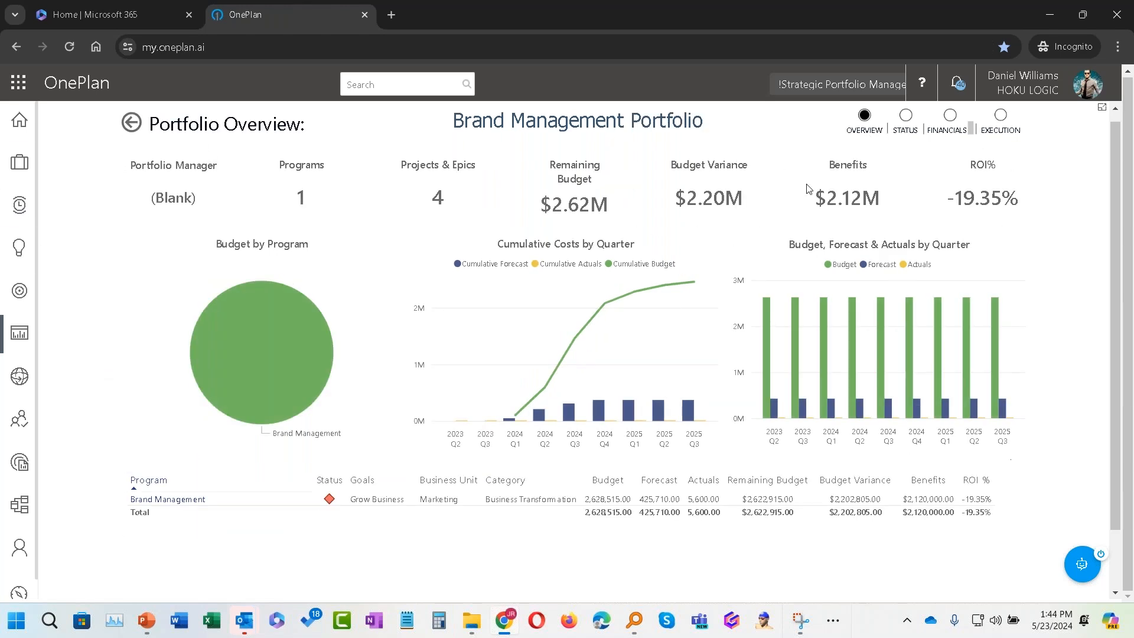
left_click(993, 121)
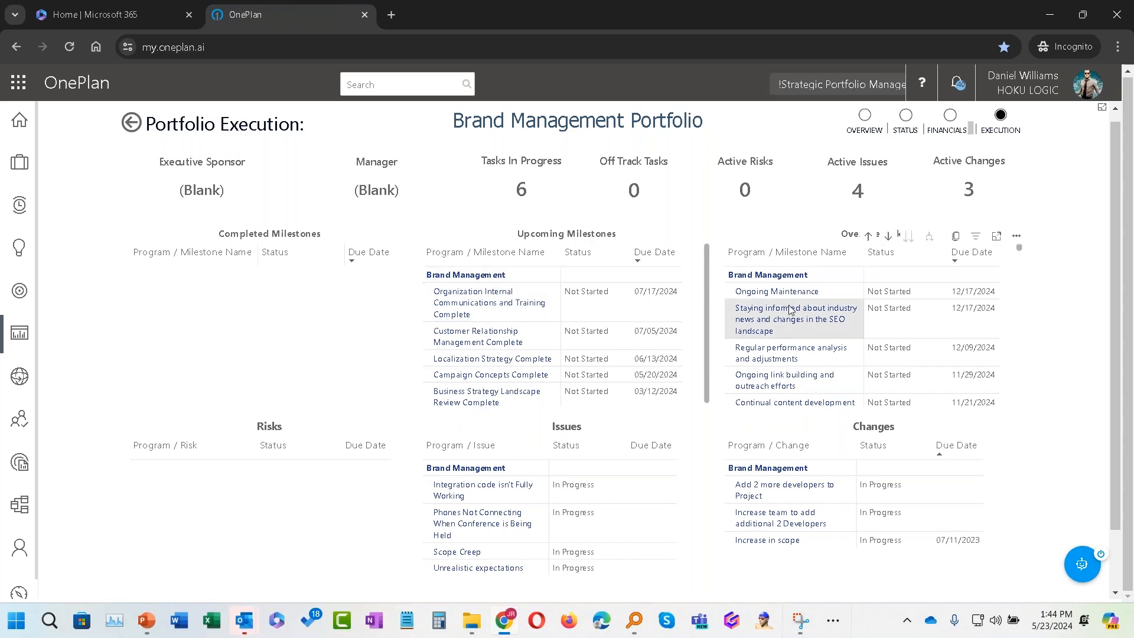
scroll(792, 310, "down", 5)
scroll(772, 331, "up", 2)
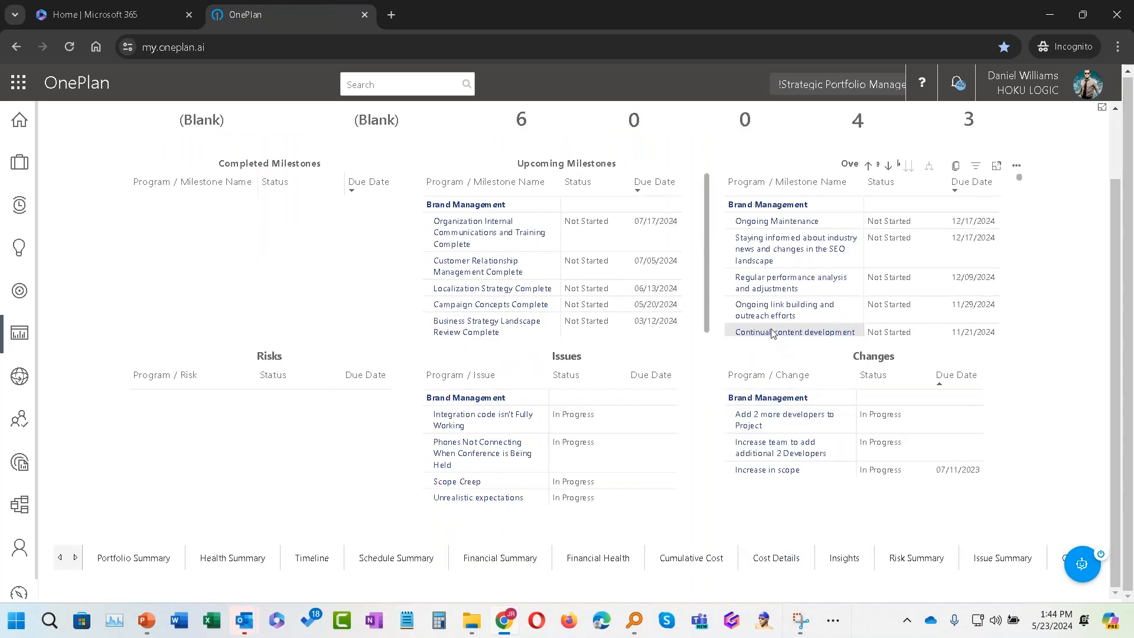
scroll(596, 165, "up", 2)
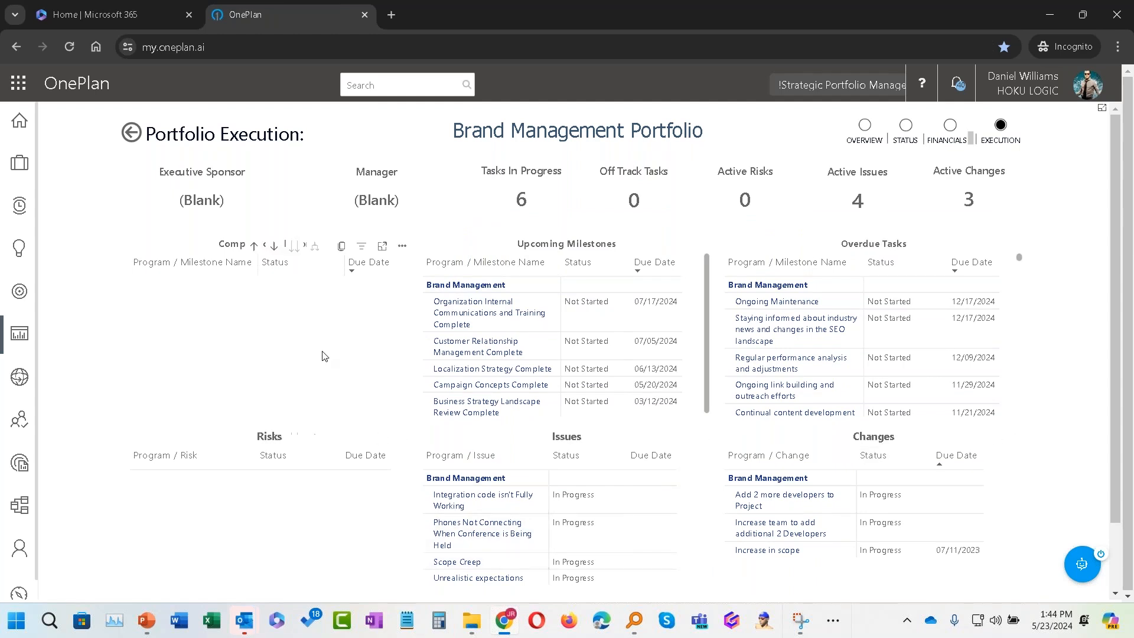
scroll(583, 476, "down", 2)
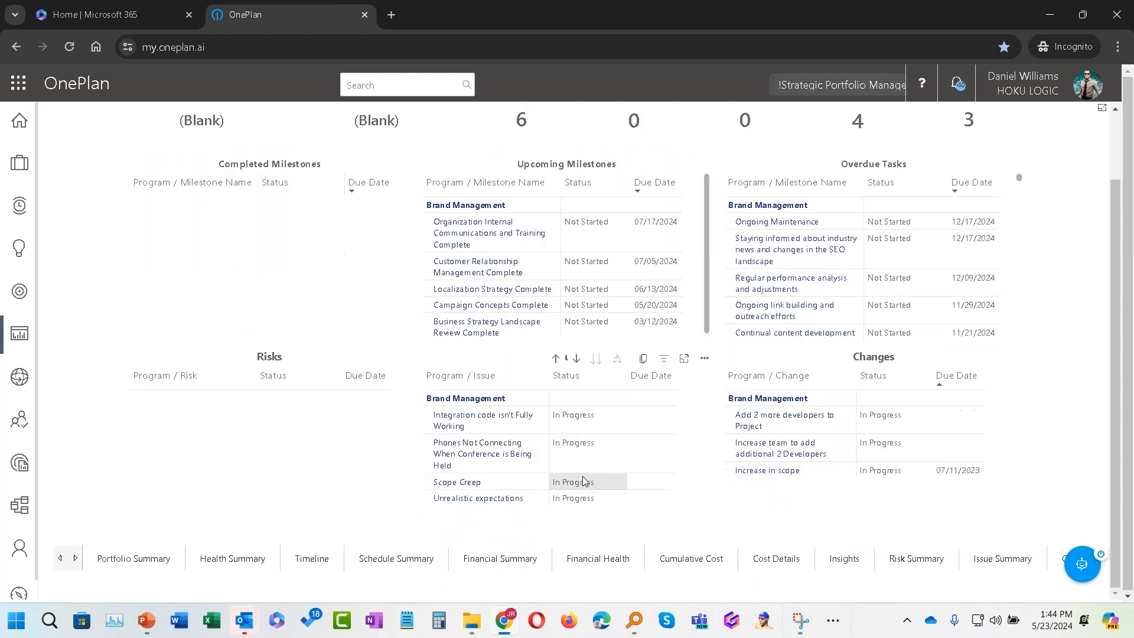
scroll(582, 476, "up", 2)
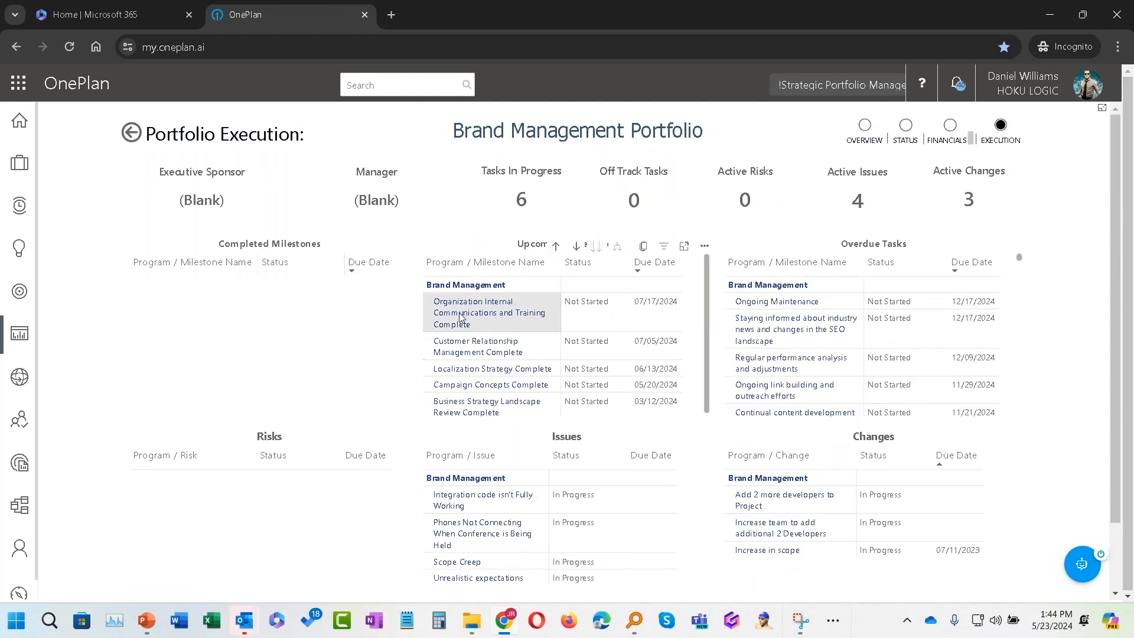